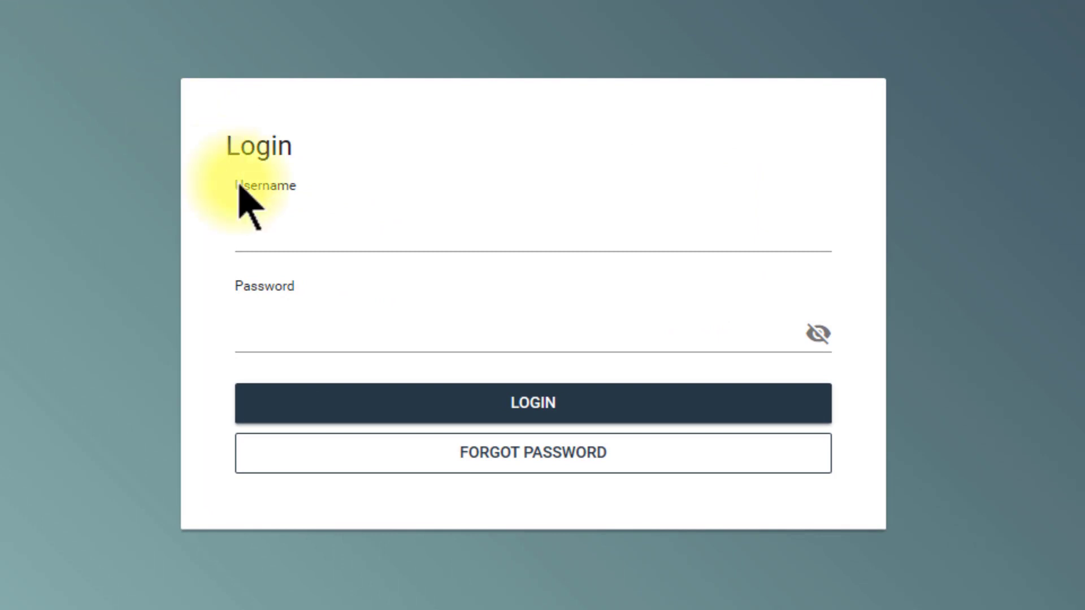
Log in to the mapping site by filling in the account username and password.
left_click(328, 238)
left_click(338, 321)
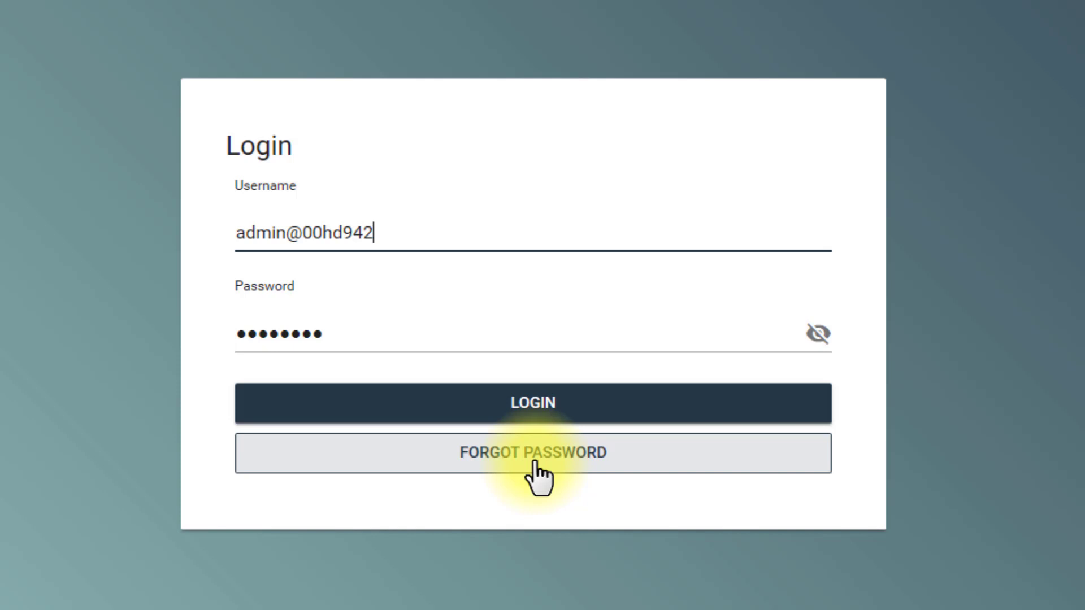
left_click(528, 405)
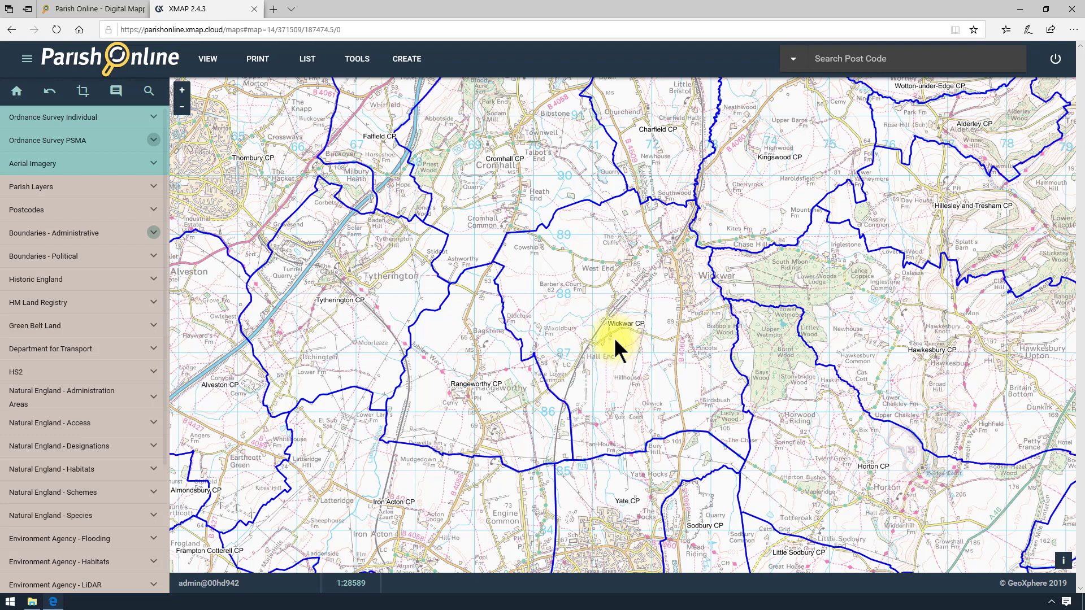
Pan the map east and back west, and zoom in to Wickwar's High Street and out again.
left_click_drag(683, 296, 388, 324)
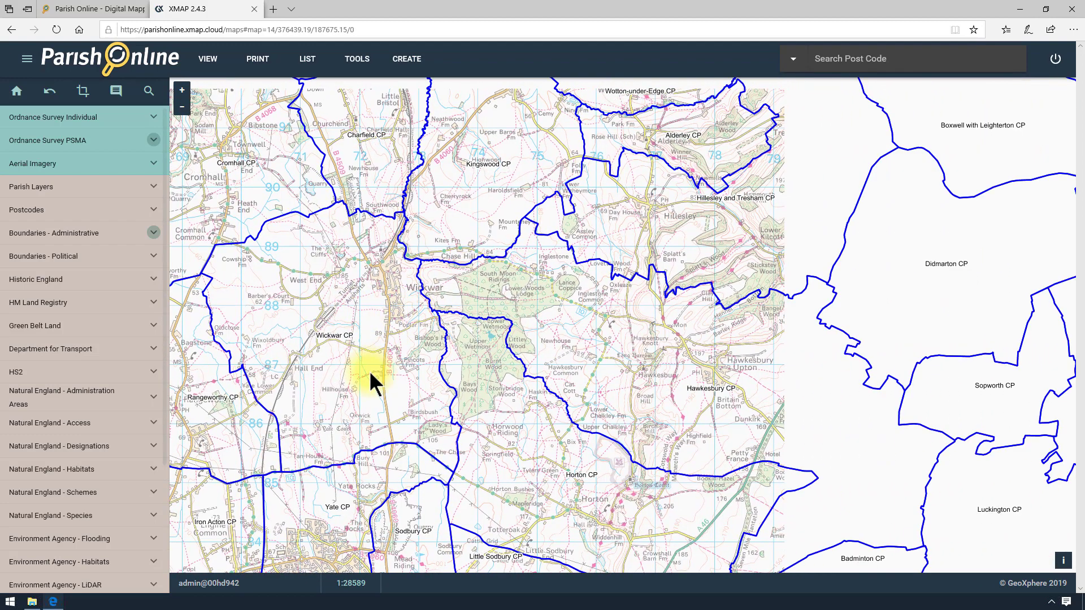
left_click_drag(342, 375, 724, 293)
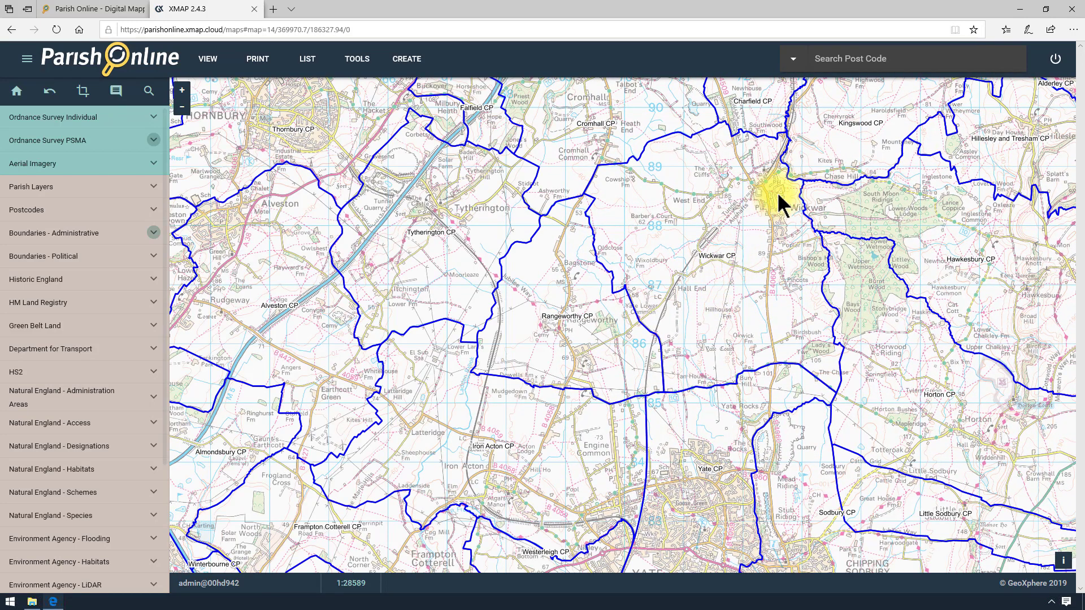
scroll(778, 192, "up", 5)
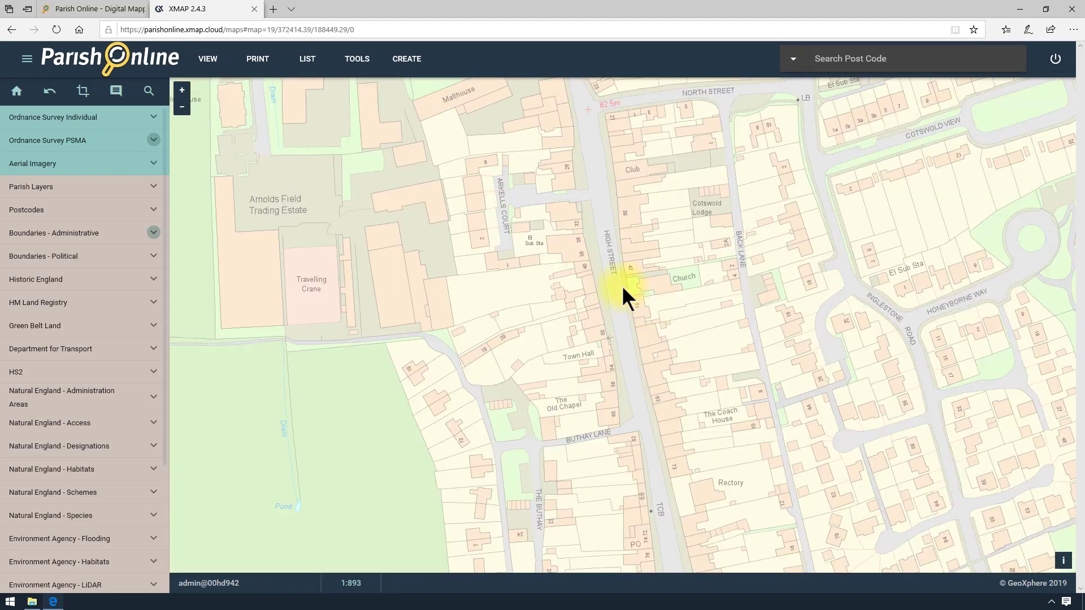
scroll(622, 286, "down", 3)
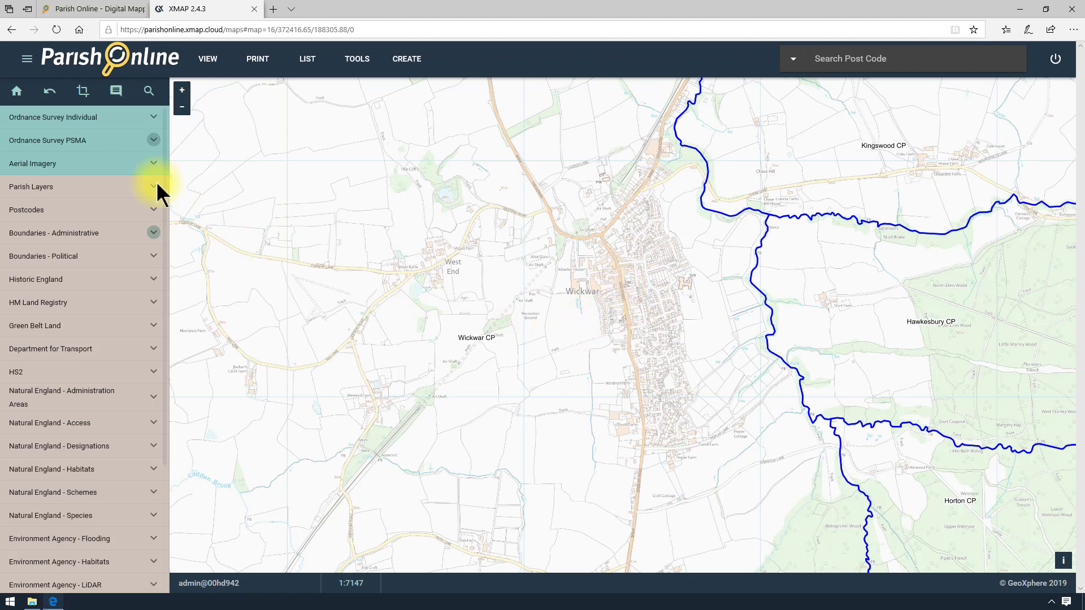
Step back through the previous map views to the starting view of the parishes around Wickwar.
left_click(49, 92)
left_click(49, 92)
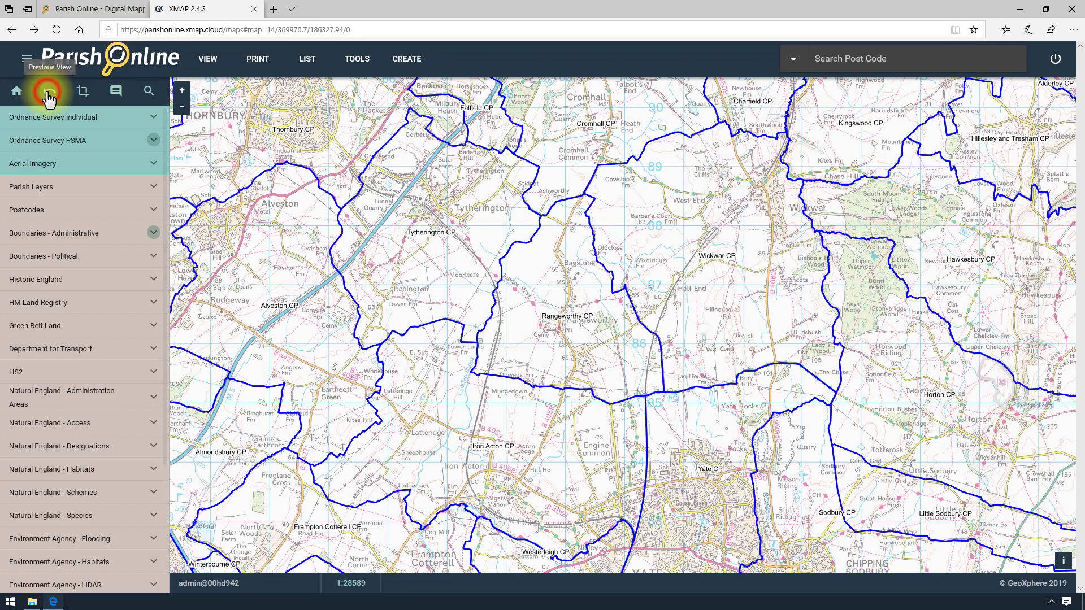
left_click(48, 95)
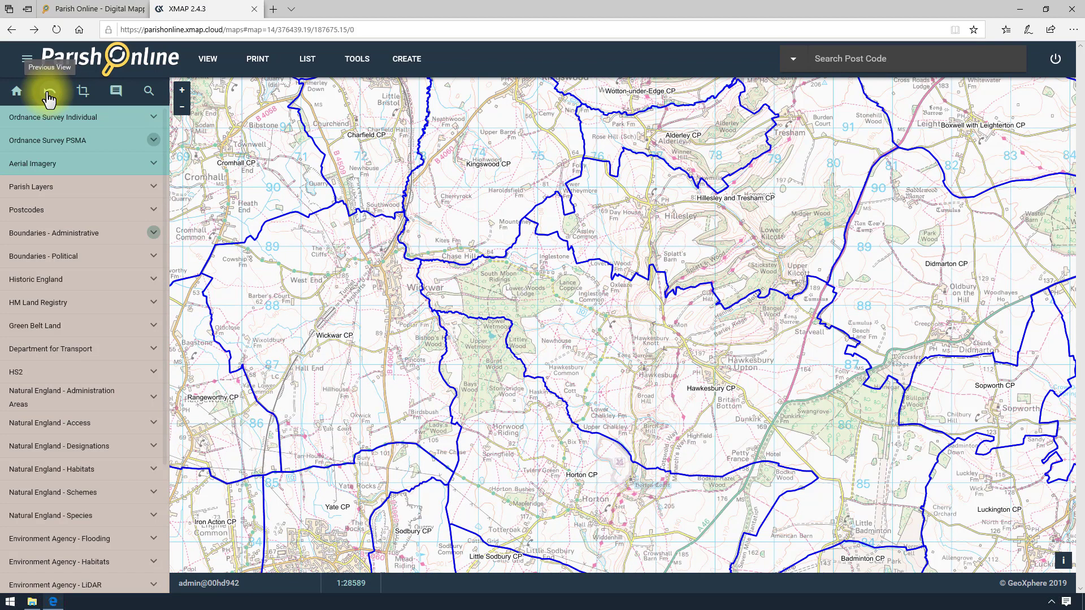
left_click(49, 94)
Use Drag Zoom to box in on Wickwar and the wooded Air Shaft area, and return to the home view.
left_click(83, 91)
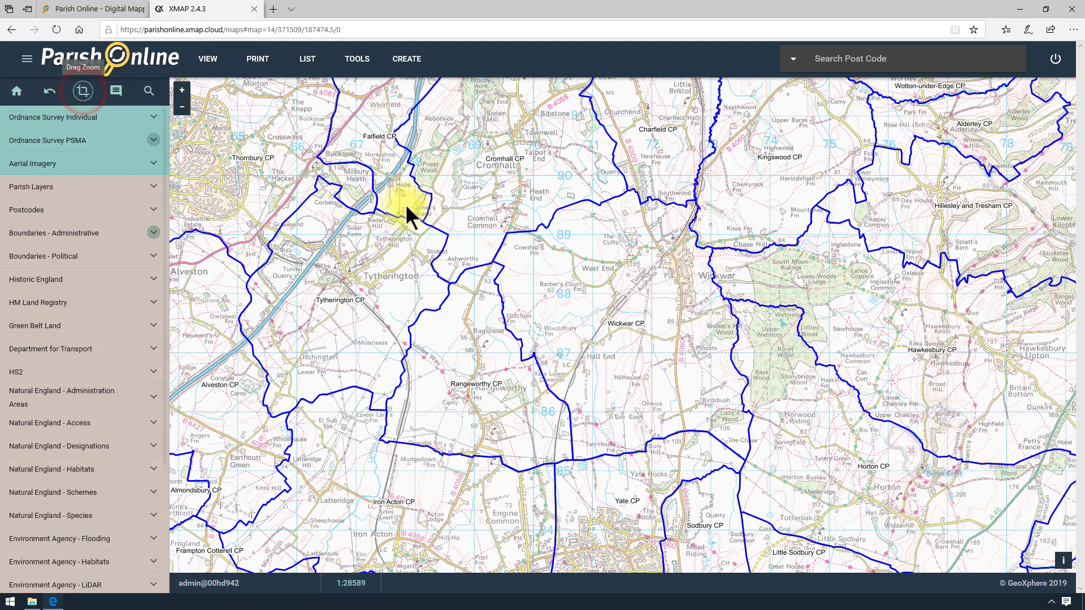
left_click_drag(637, 229, 693, 276)
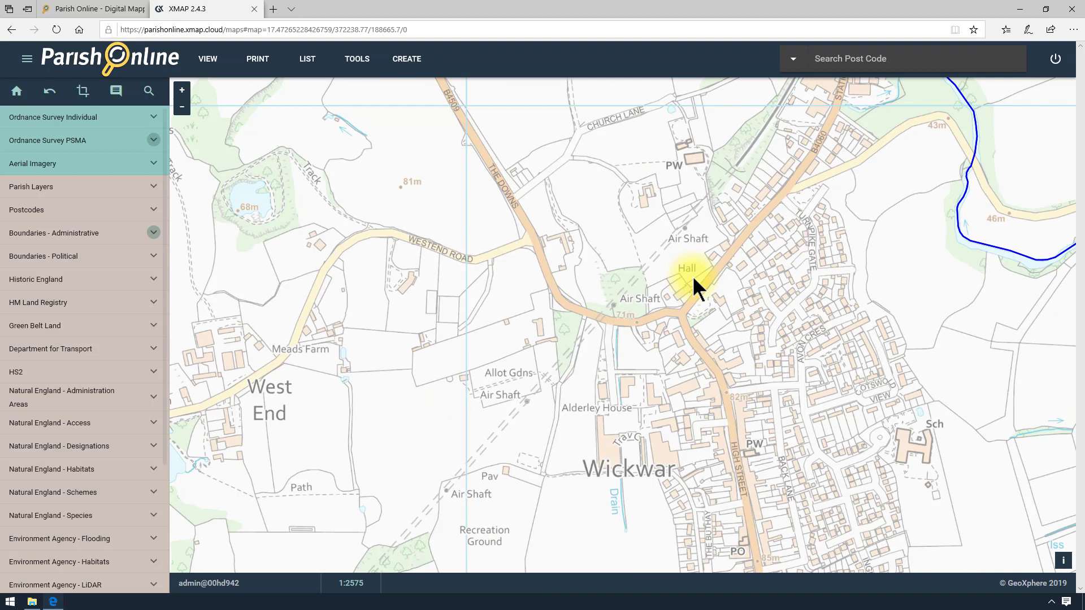
left_click(82, 90)
left_click_drag(585, 258, 671, 327)
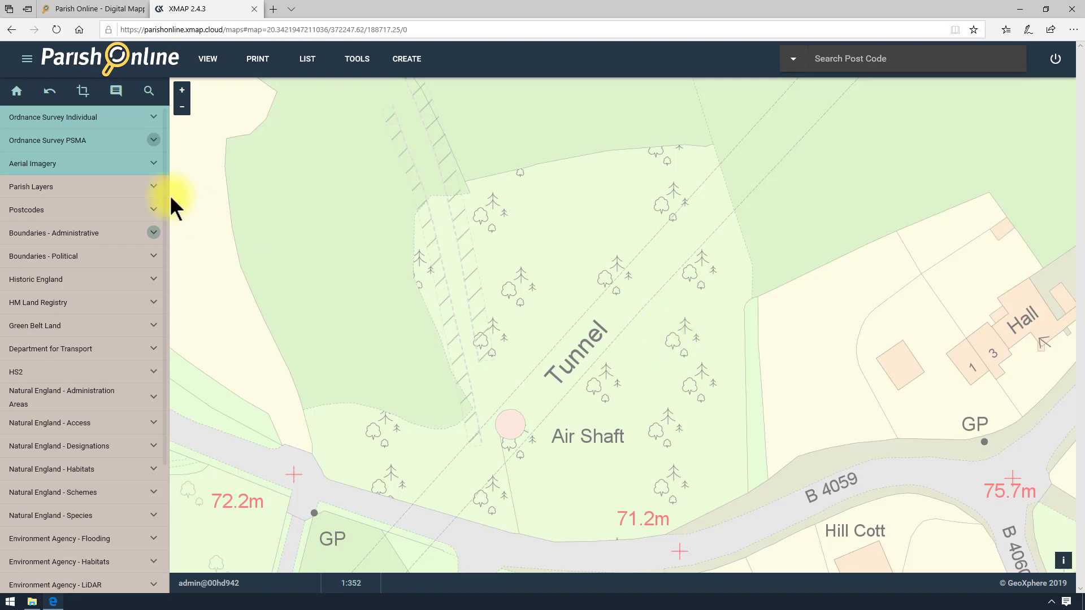
left_click(19, 93)
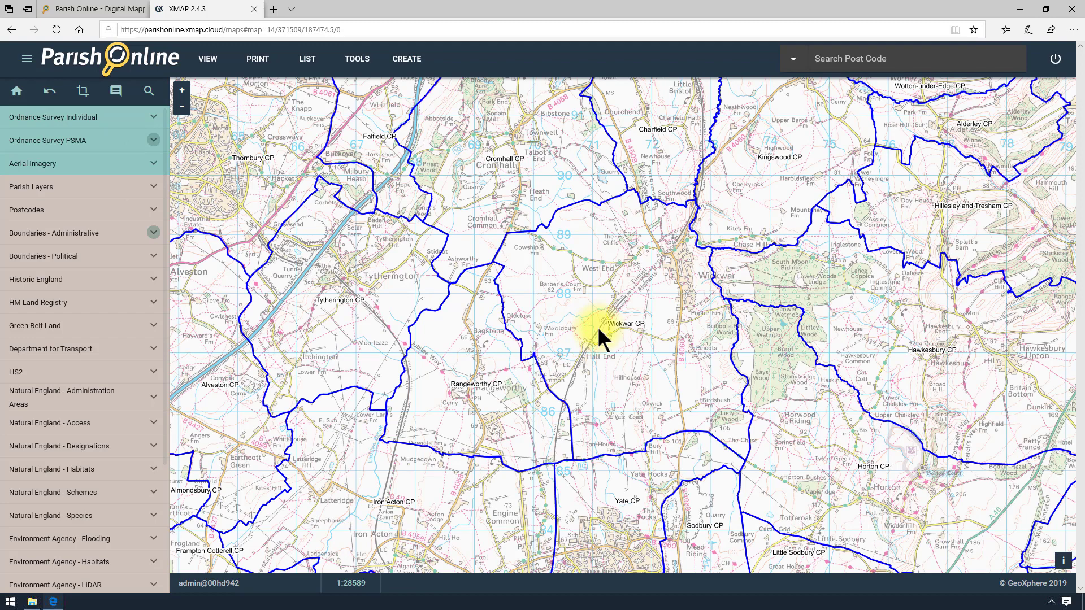
Inspect the parish details of Wickwar, Rangeworthy and Cromhall, including Wickwar's from their shared boundary point, and close the details.
left_click(653, 280)
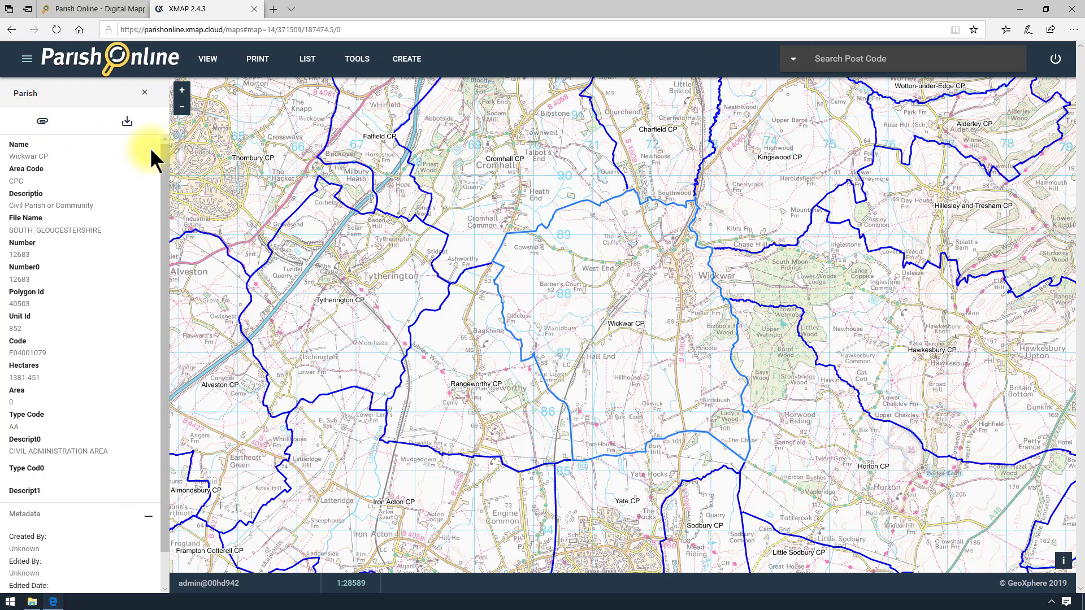
left_click(470, 354)
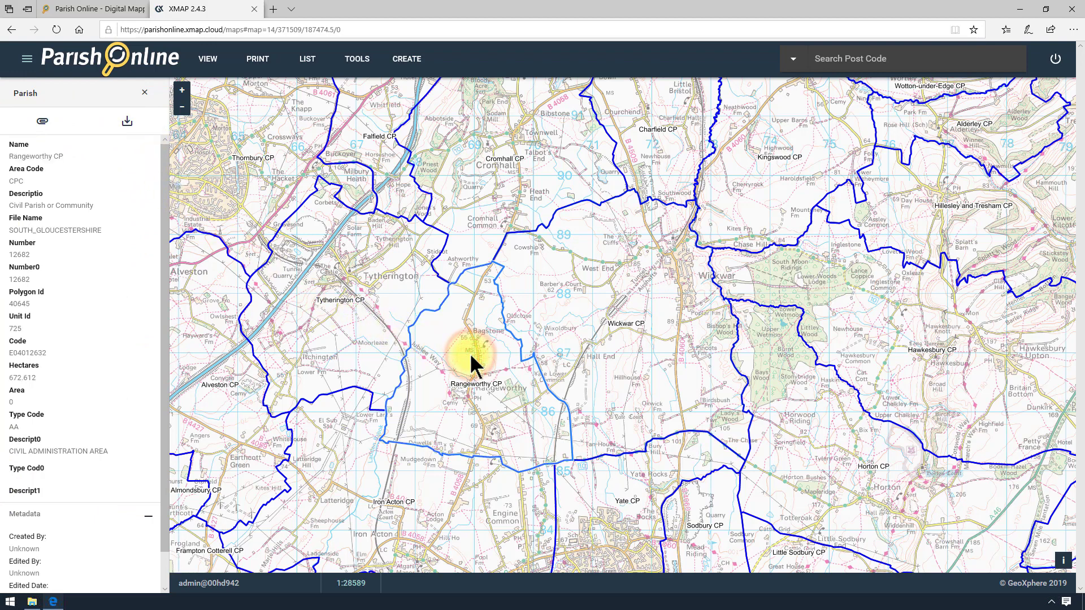
left_click(532, 165)
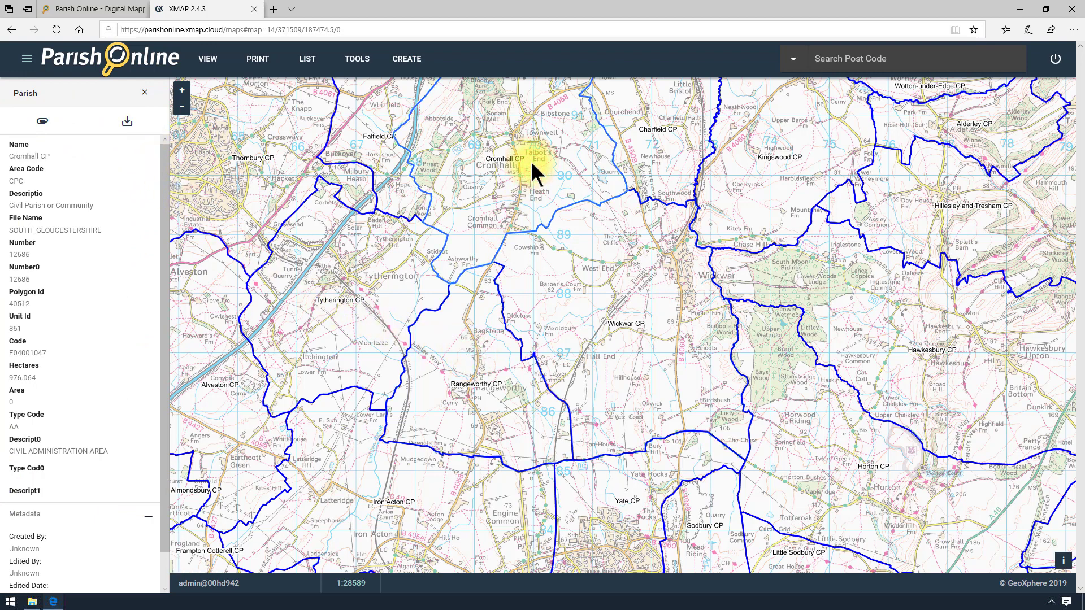
left_click(494, 259)
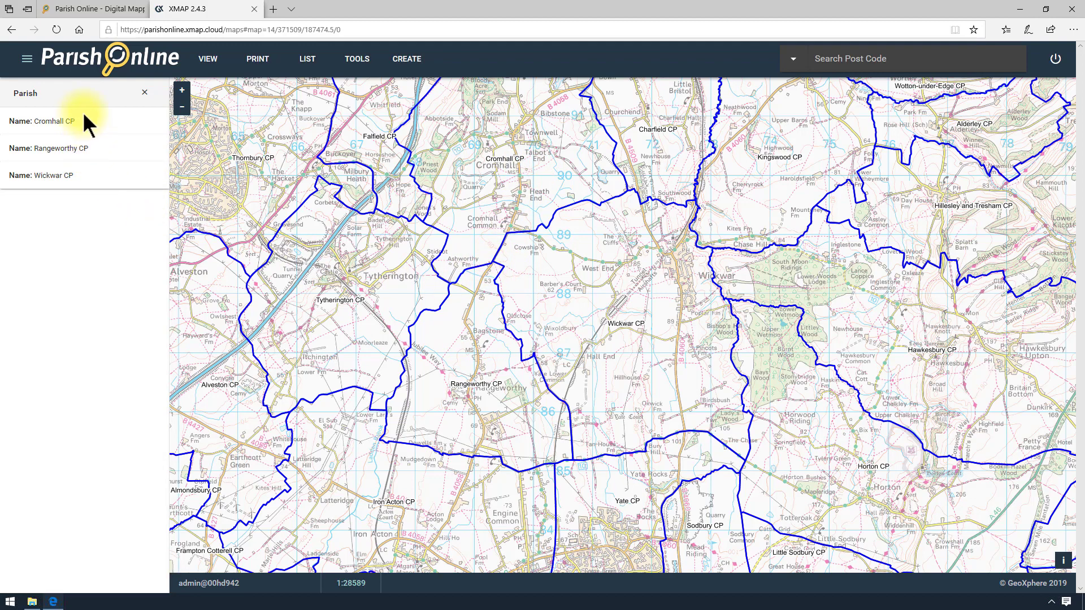
left_click(93, 175)
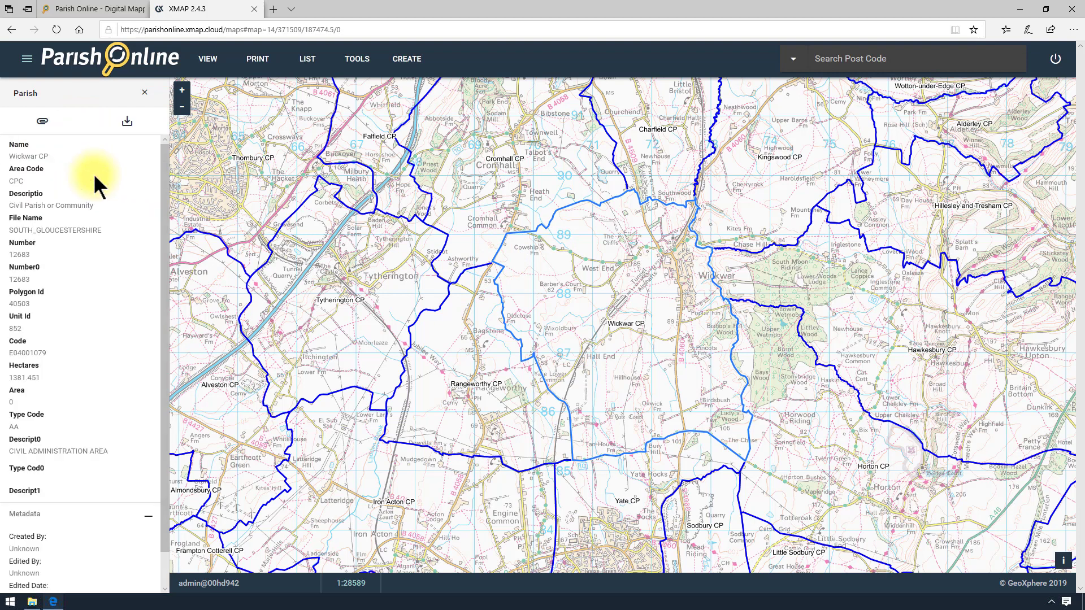
left_click(145, 93)
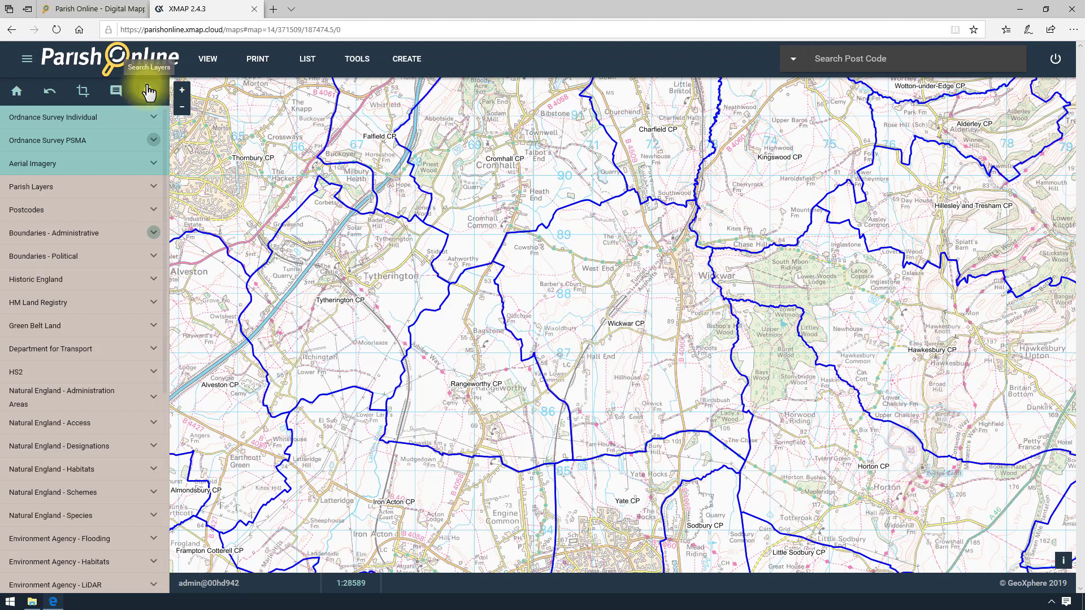
Expand the Parish Layers group and show the Bollards, Bins and Cycle Infrastructure layers on the map.
left_click(97, 190)
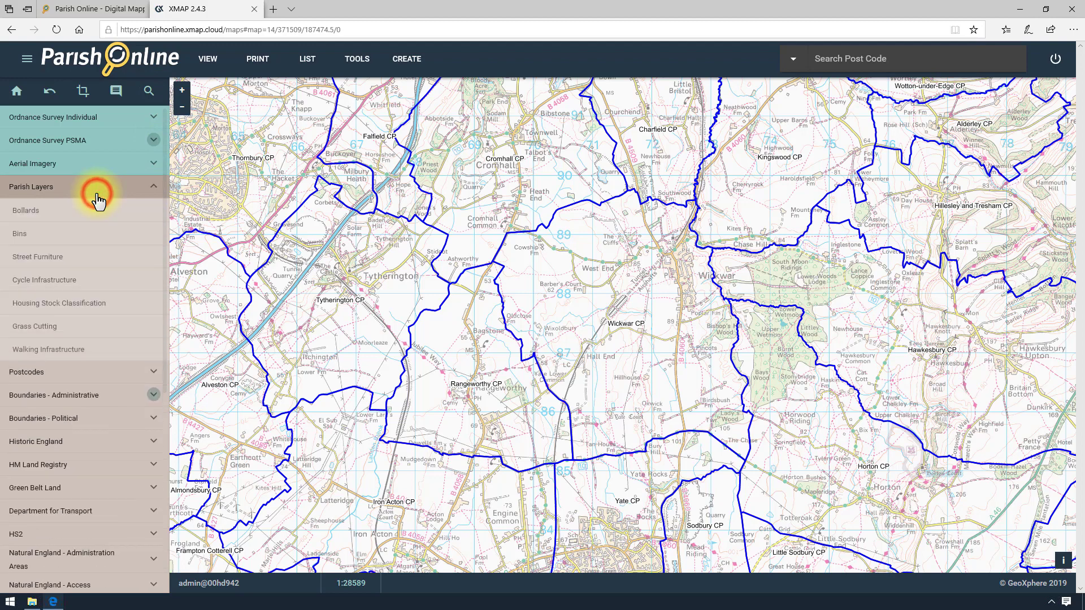
left_click(97, 216)
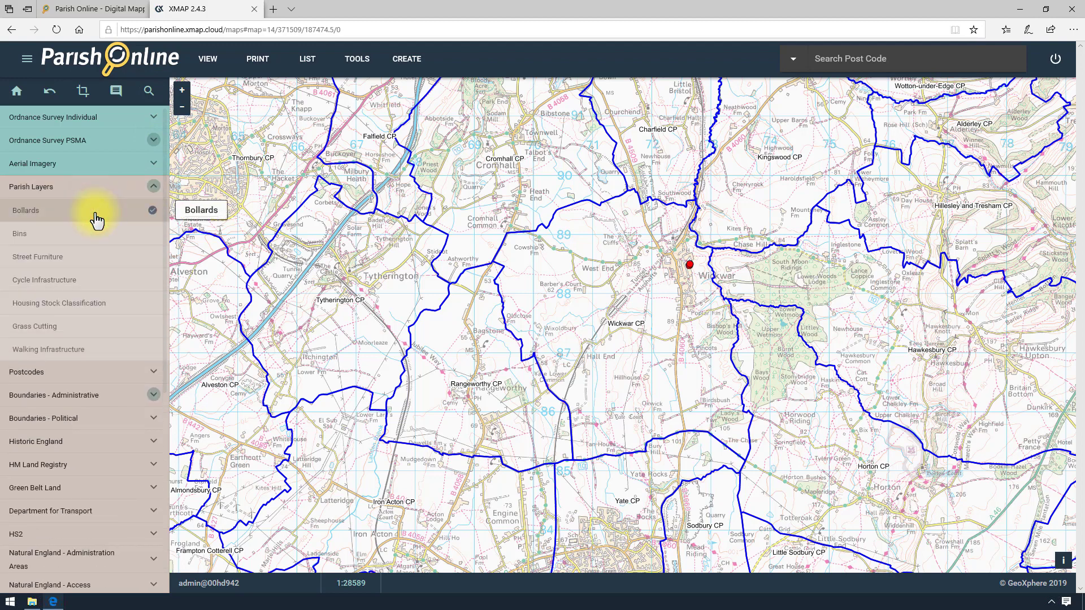
left_click(96, 235)
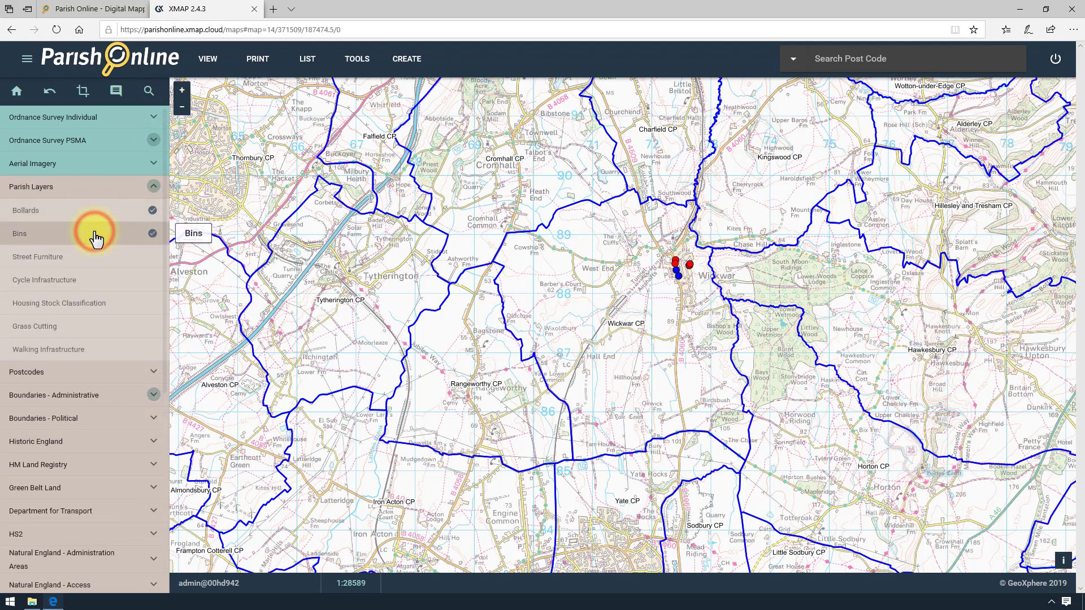
left_click(100, 279)
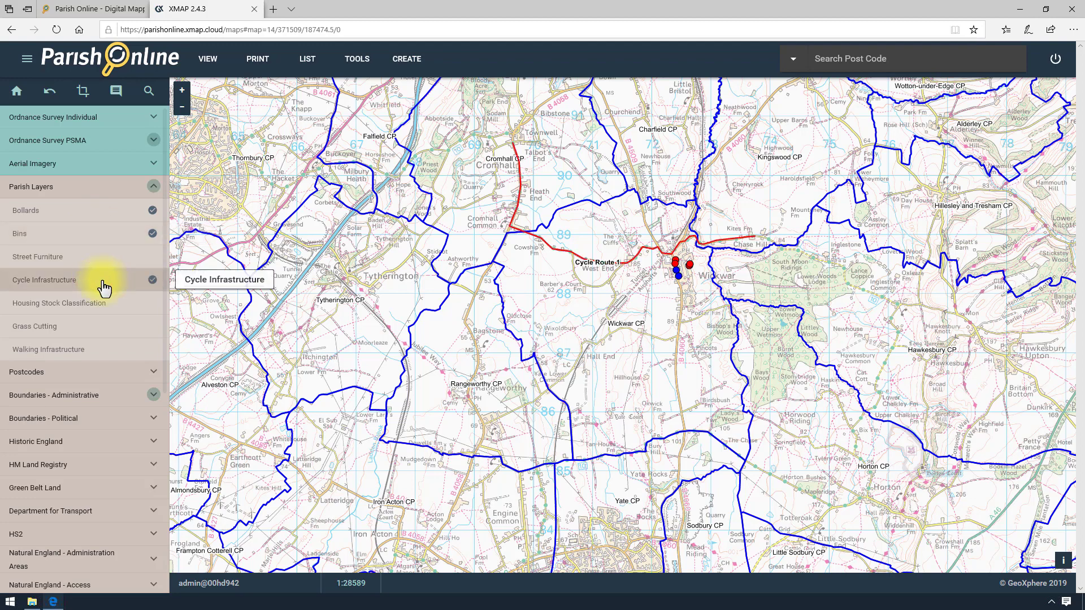
Hide the Cycle Infrastructure, Bins and Bollards layers, and toggle the whole Parish Layers group on and off.
left_click(102, 279)
left_click(113, 235)
left_click(116, 211)
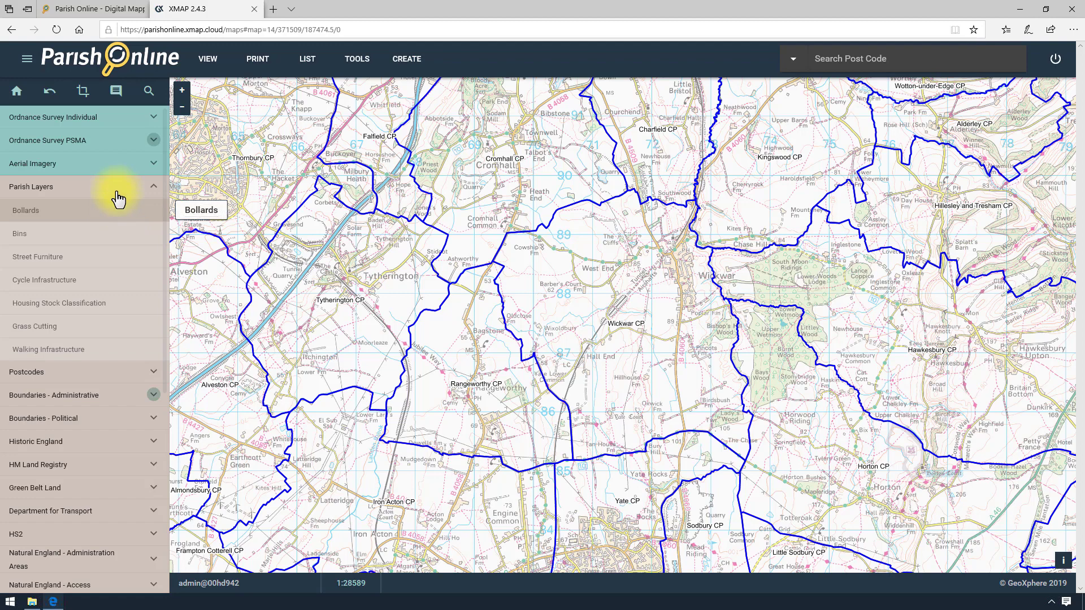
left_click(118, 194)
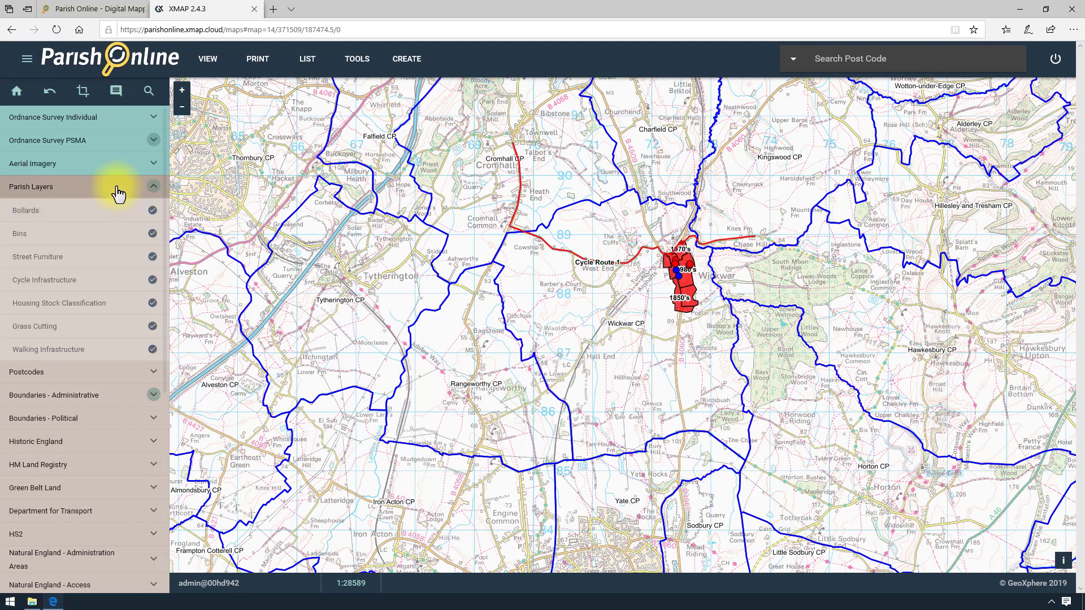
left_click(118, 194)
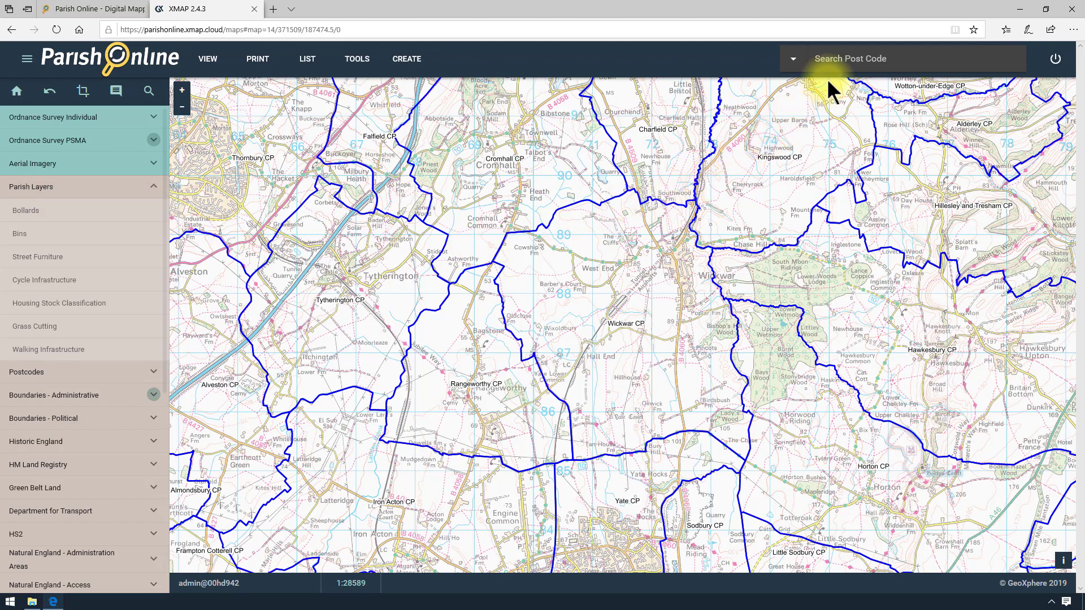
Search for the postcode GL12 7AA and go to its location on the map.
left_click(846, 60)
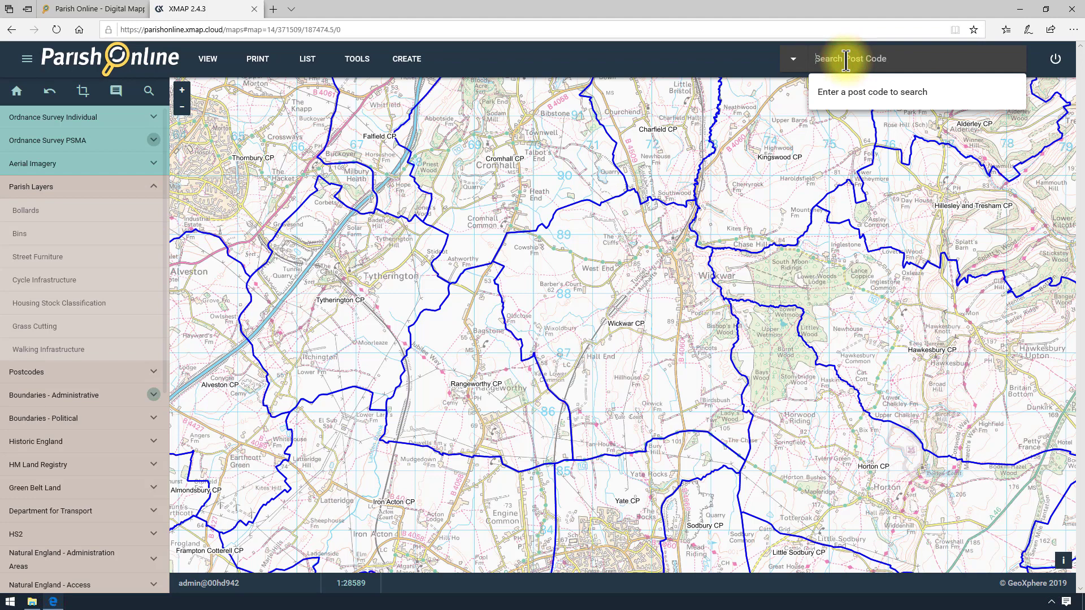
type("gl12")
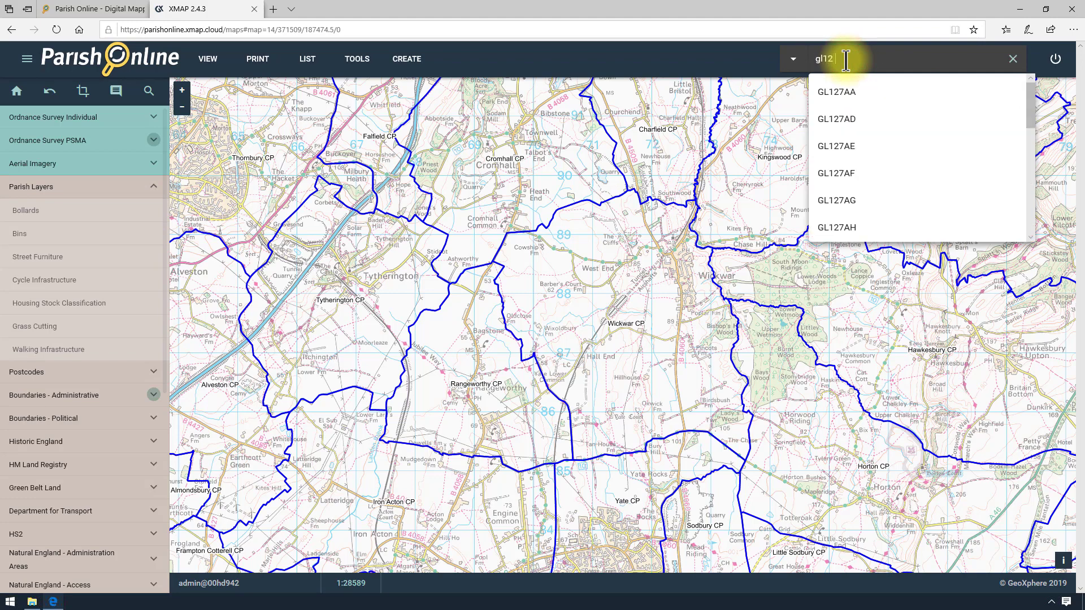
type(" 7aa")
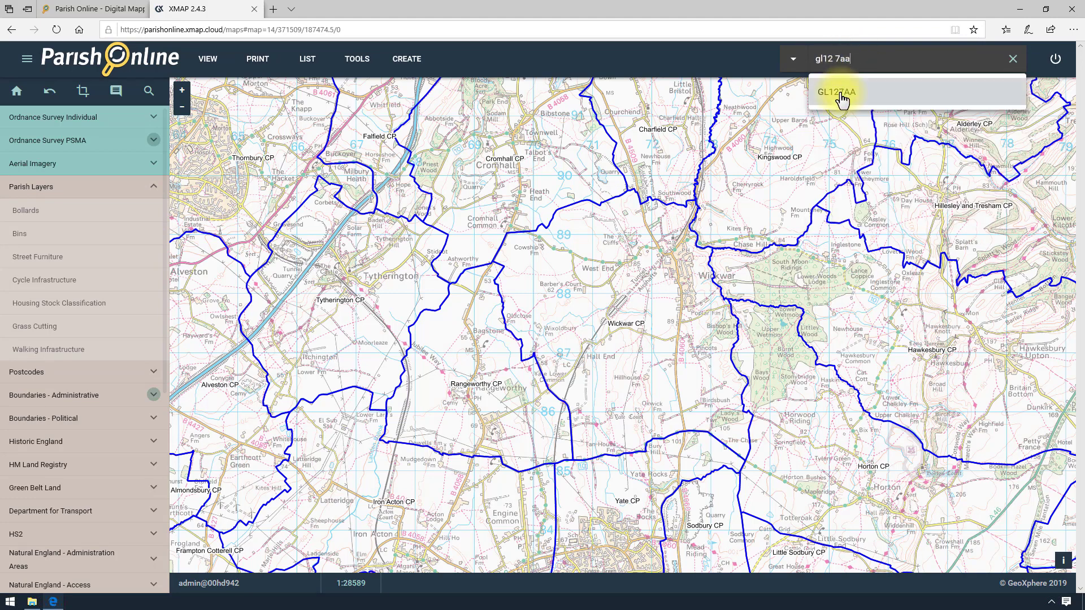
left_click(842, 99)
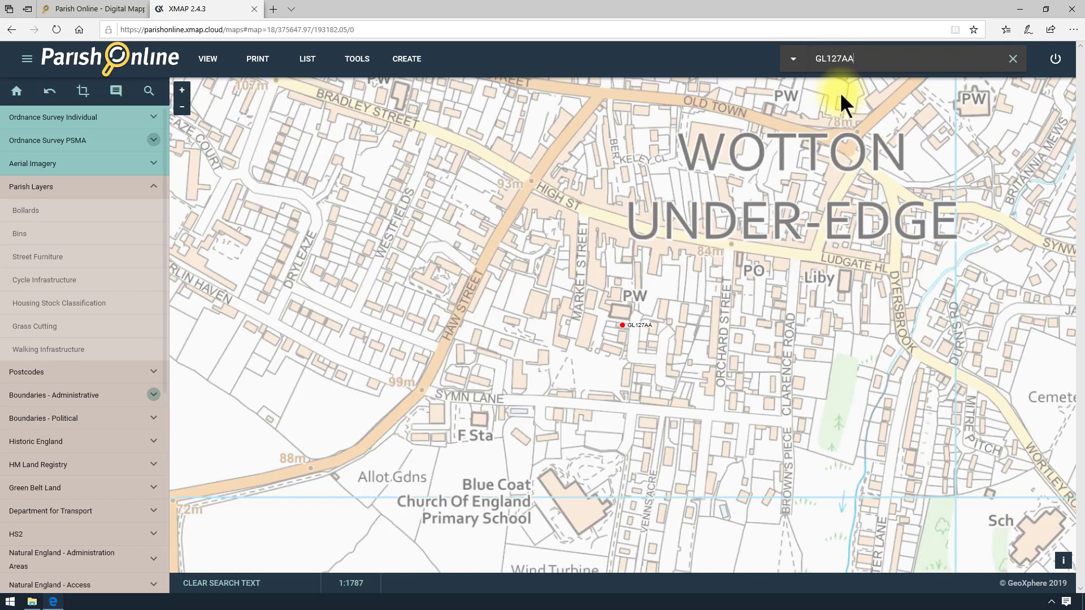
Change the search type to Place Search and go to Wickwar, United Kingdom.
left_click(793, 59)
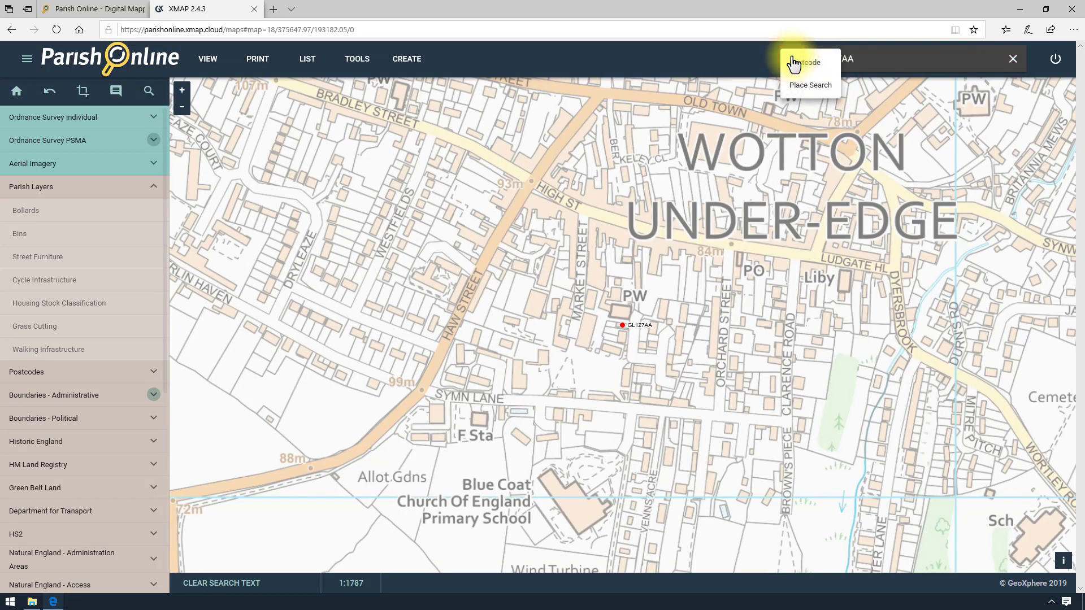
left_click(811, 88)
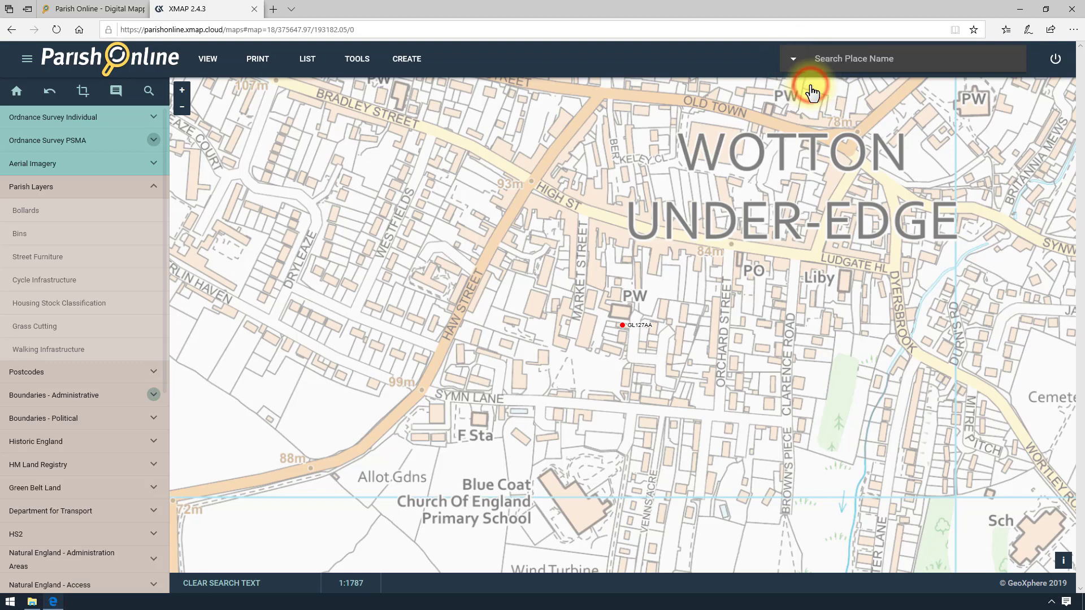
left_click(841, 59)
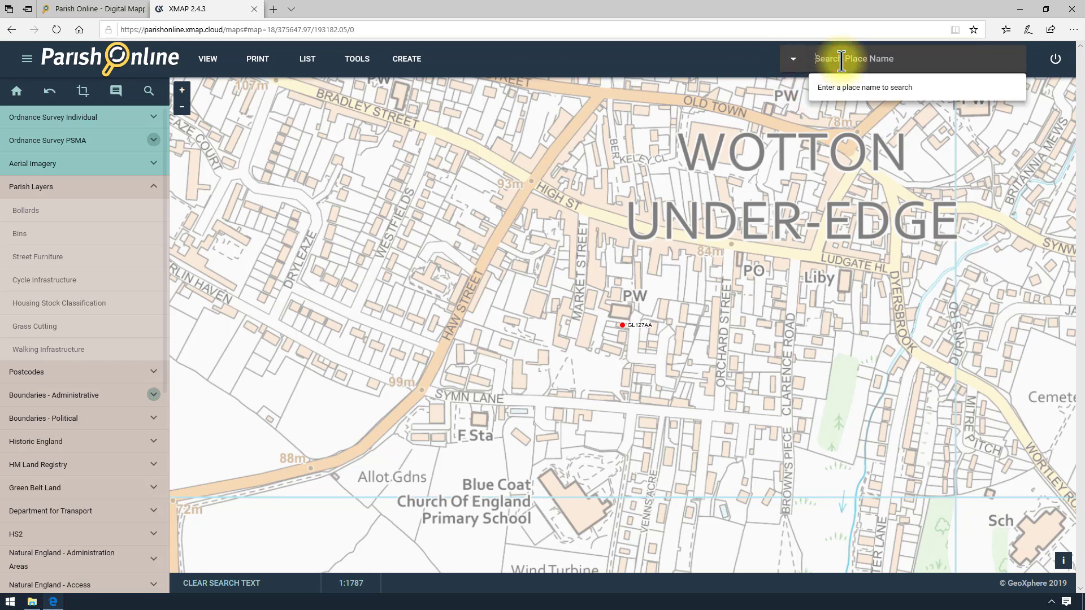
type("wickwar")
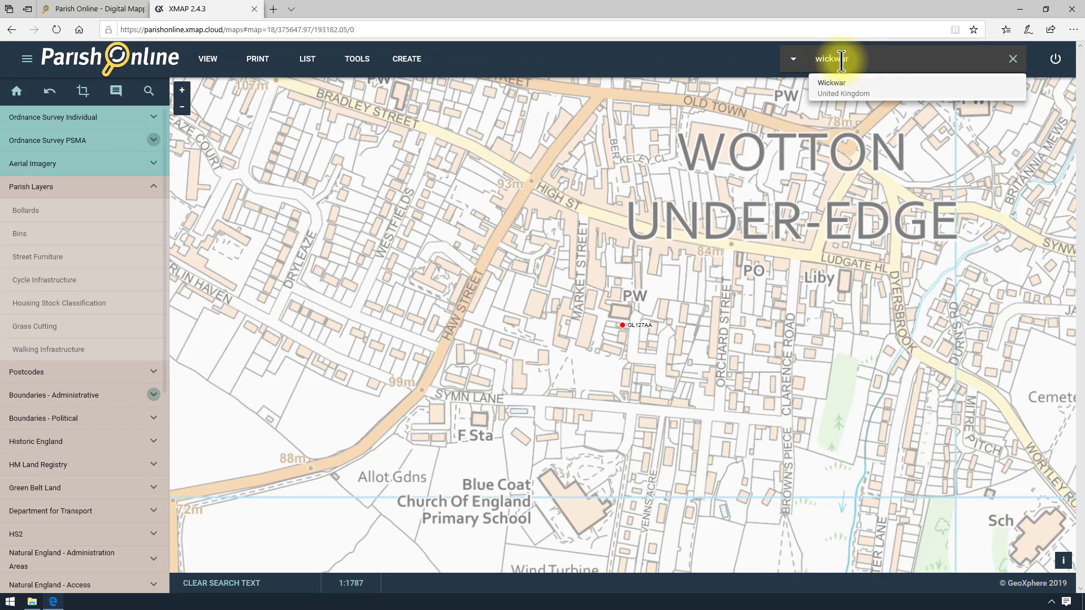
left_click(841, 89)
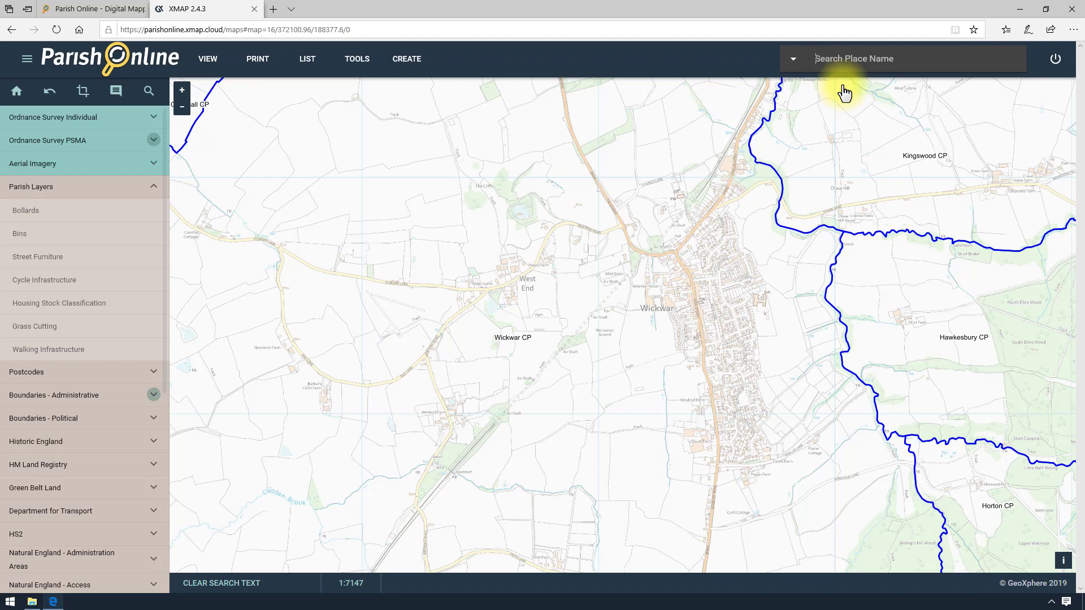
Set up an arrow line annotation with the label "this is our village" at text size 22.
left_click(358, 59)
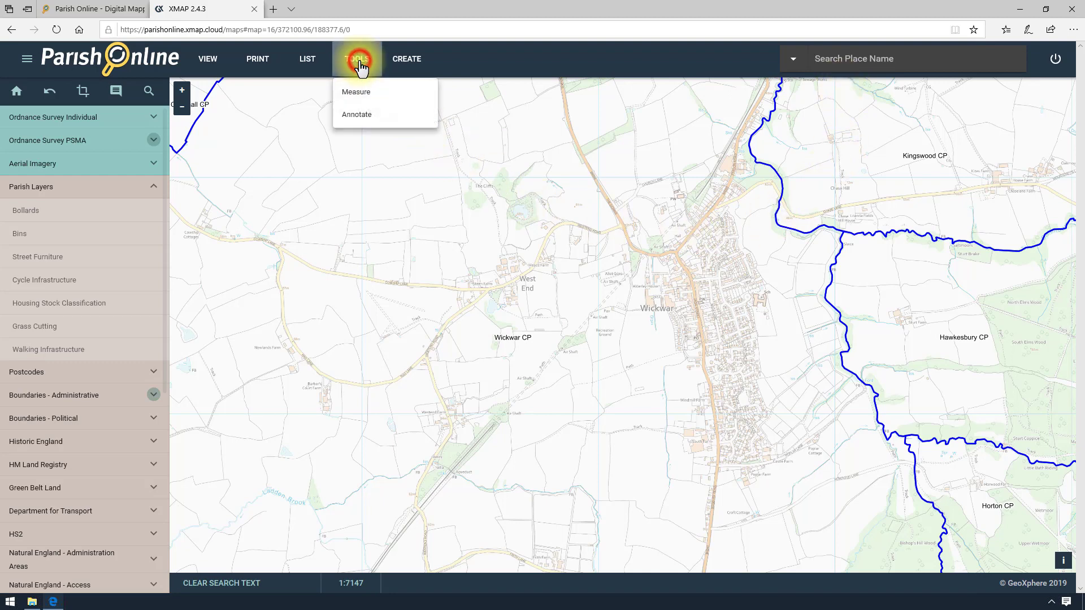
left_click(370, 117)
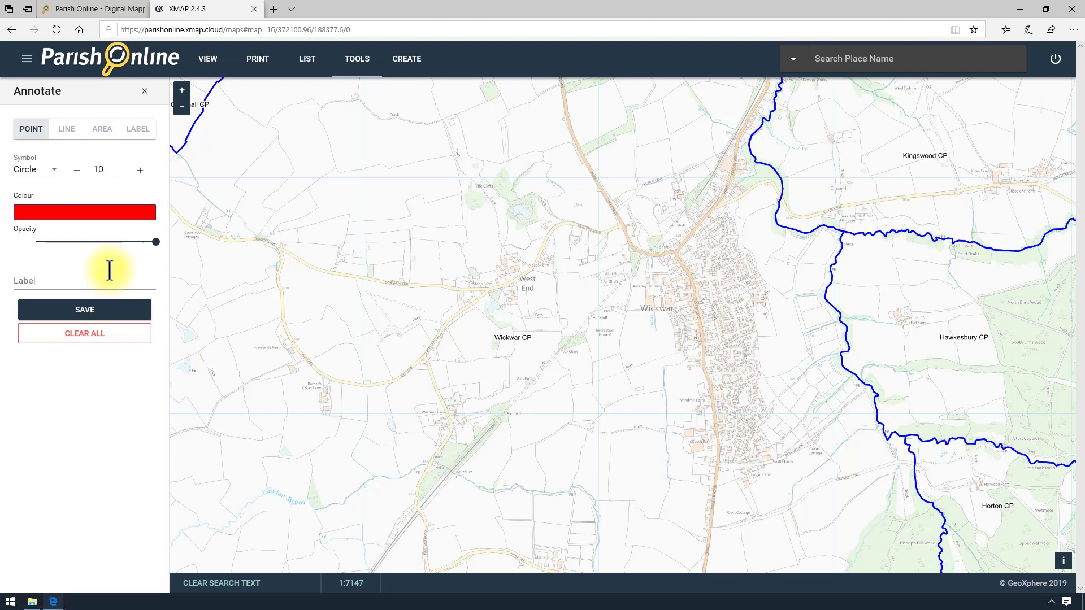
left_click(66, 130)
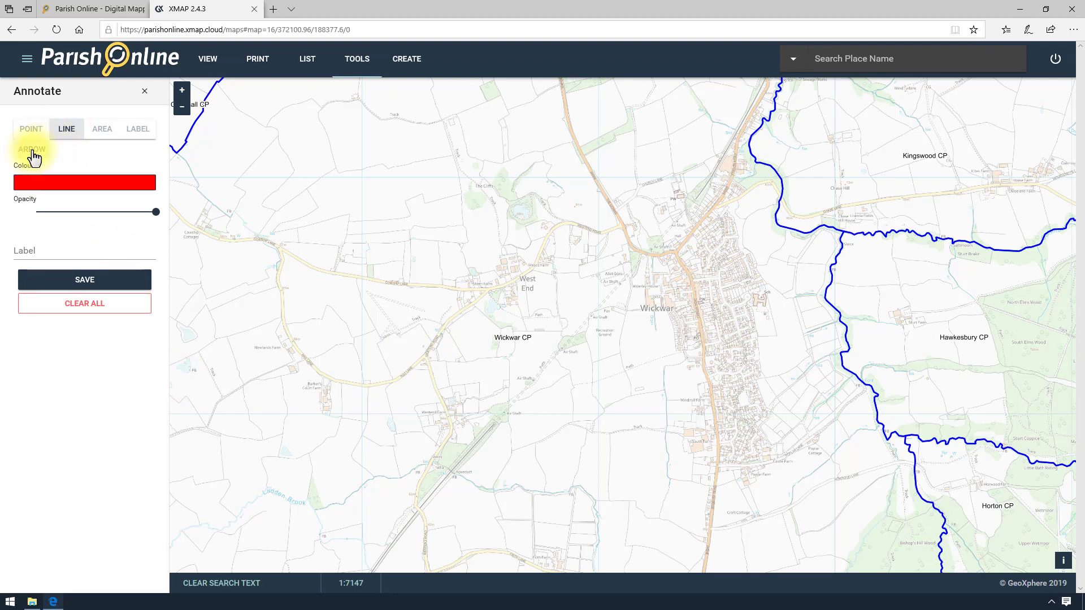
left_click(32, 150)
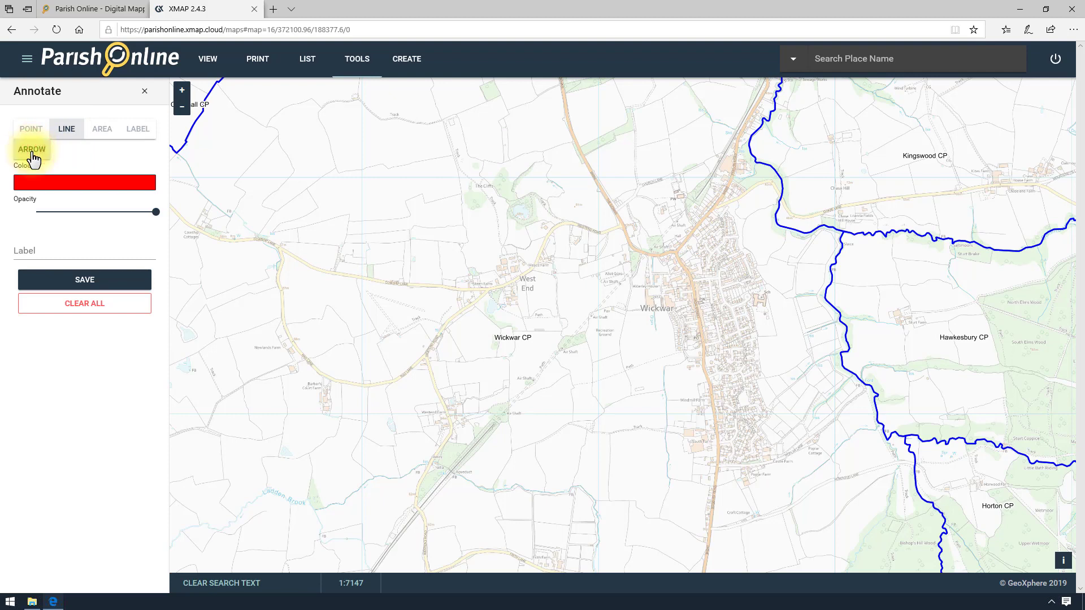
left_click(59, 250)
type("this is our village")
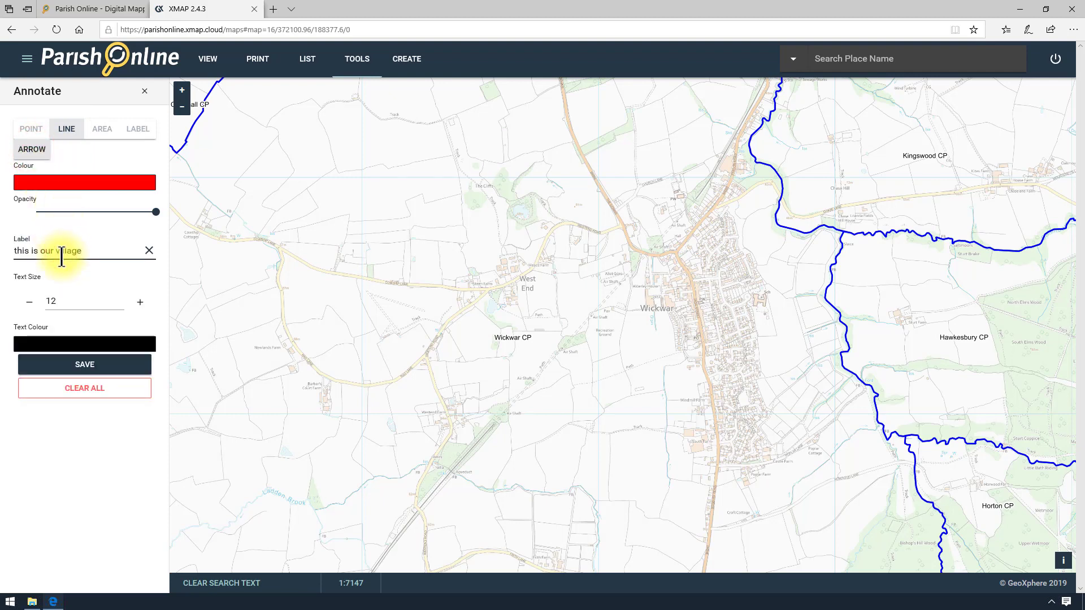
left_click(140, 302)
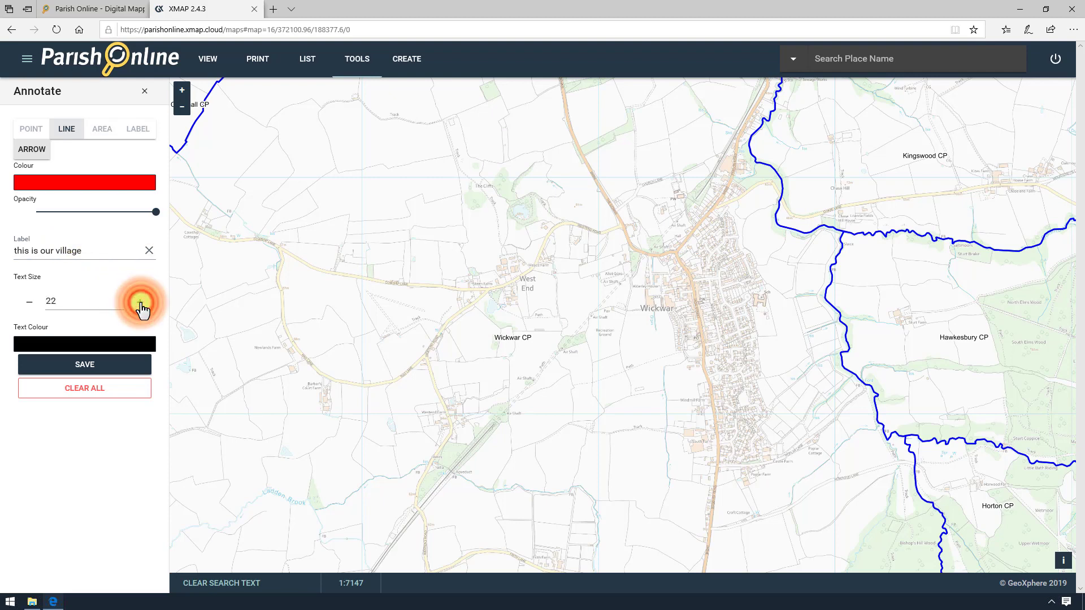
Draw the arrow from southwest of Wickwar up to the village name, save the annotation and close the annotation settings.
left_click(439, 440)
double_click(636, 318)
left_click(80, 368)
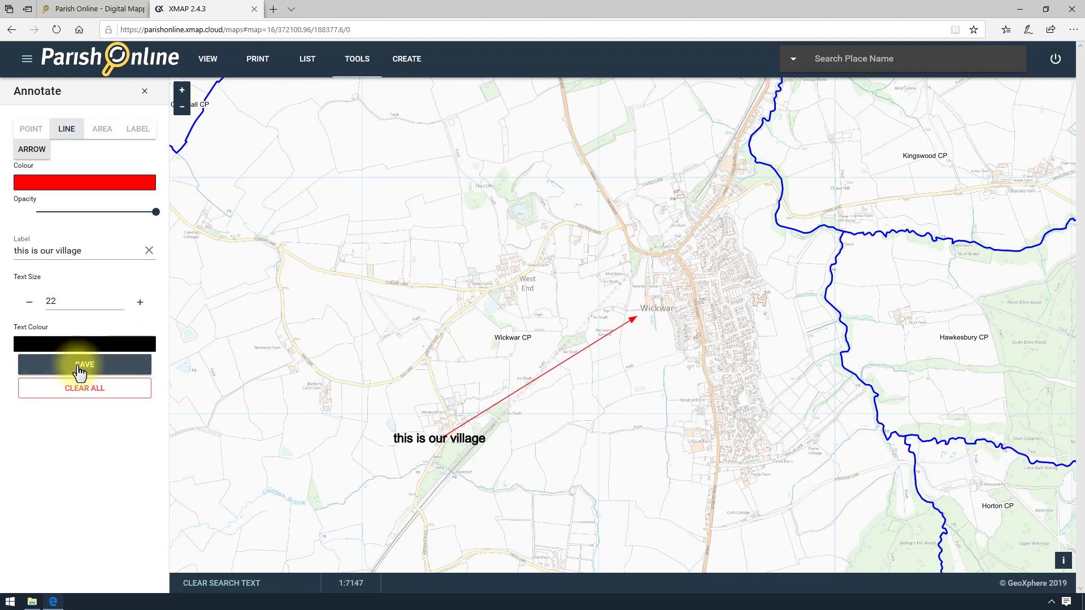
left_click(146, 93)
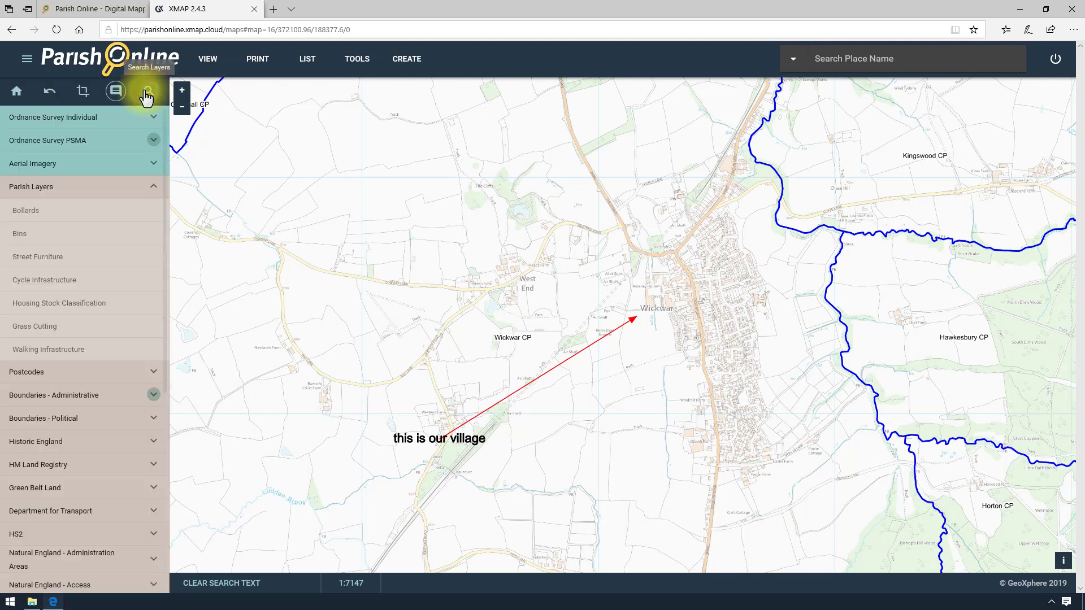
Toggle the annotation layer off and on, and clear all annotations from the map.
left_click(116, 92)
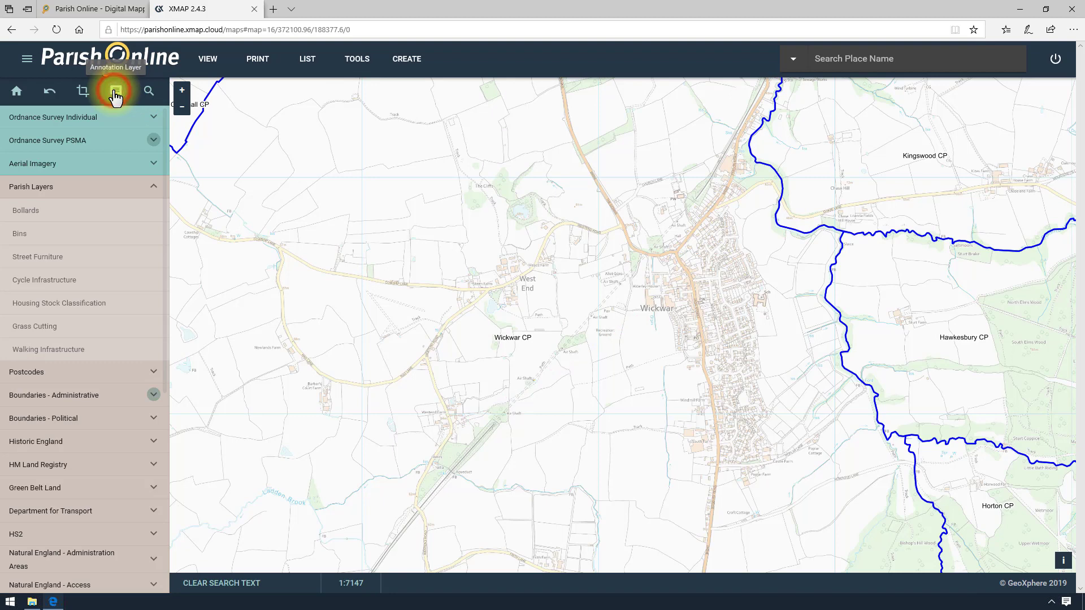
left_click(115, 92)
left_click(362, 57)
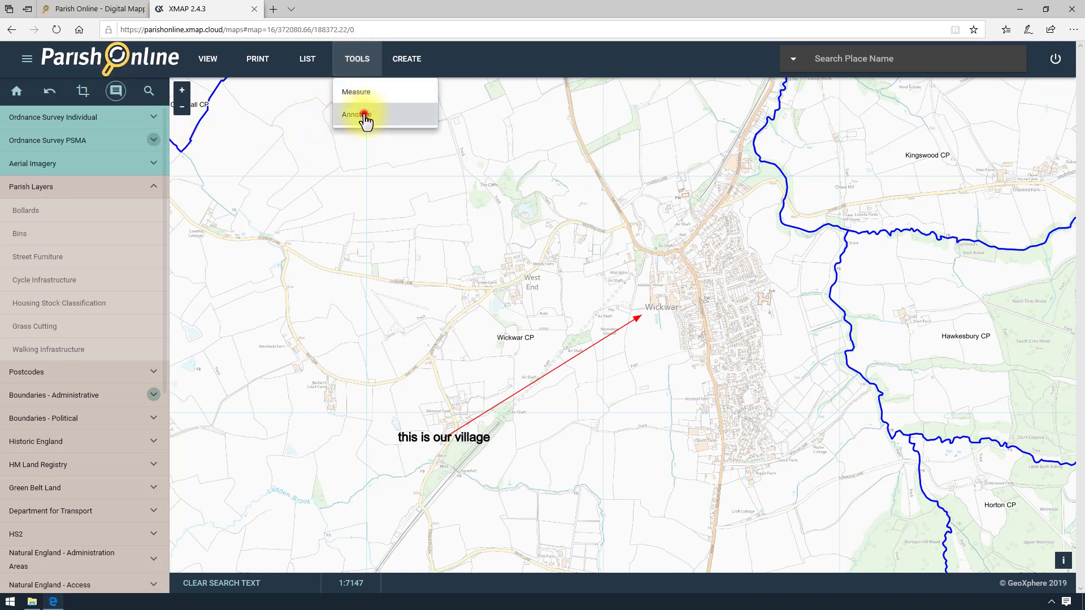
left_click(365, 118)
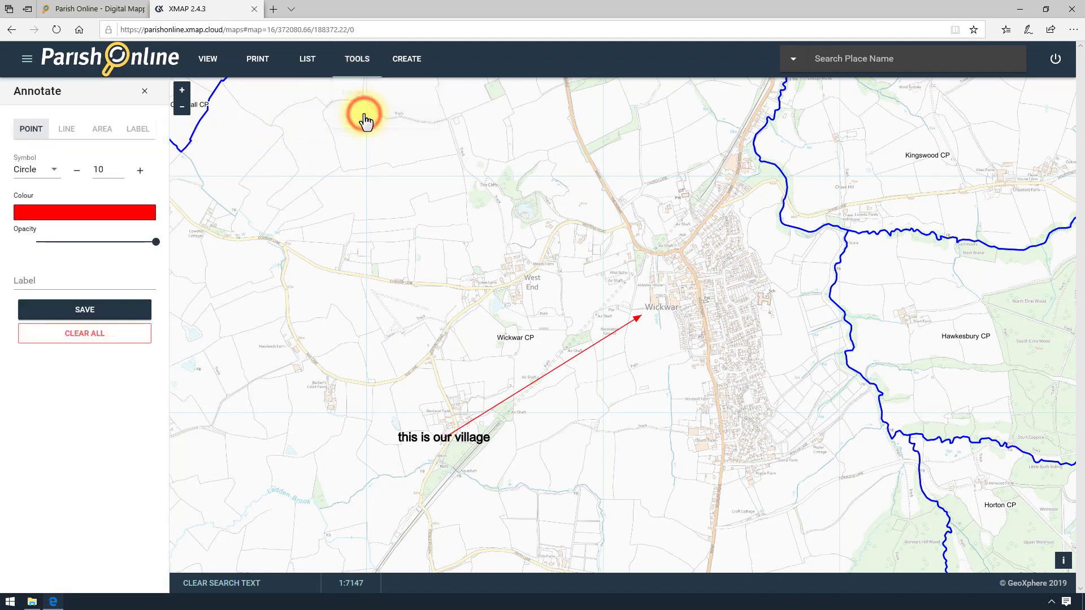
left_click(82, 338)
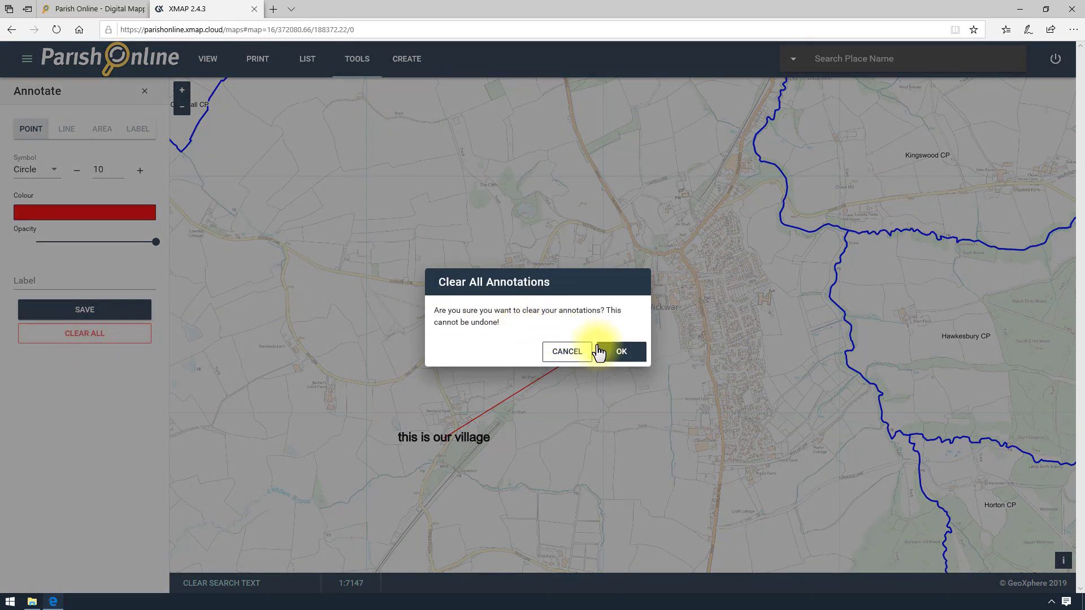
left_click(626, 359)
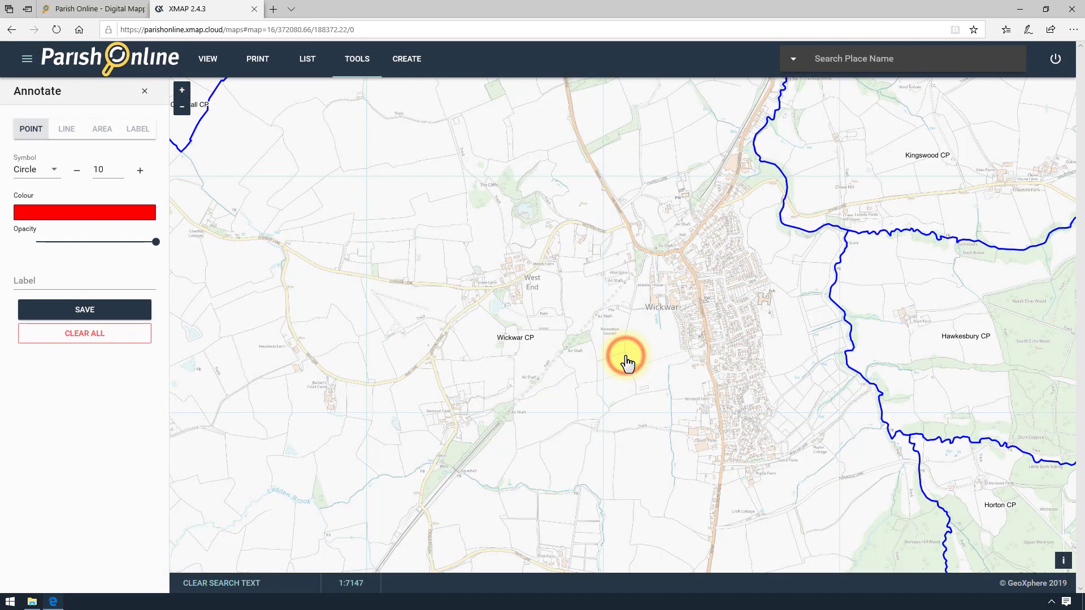
left_click(146, 91)
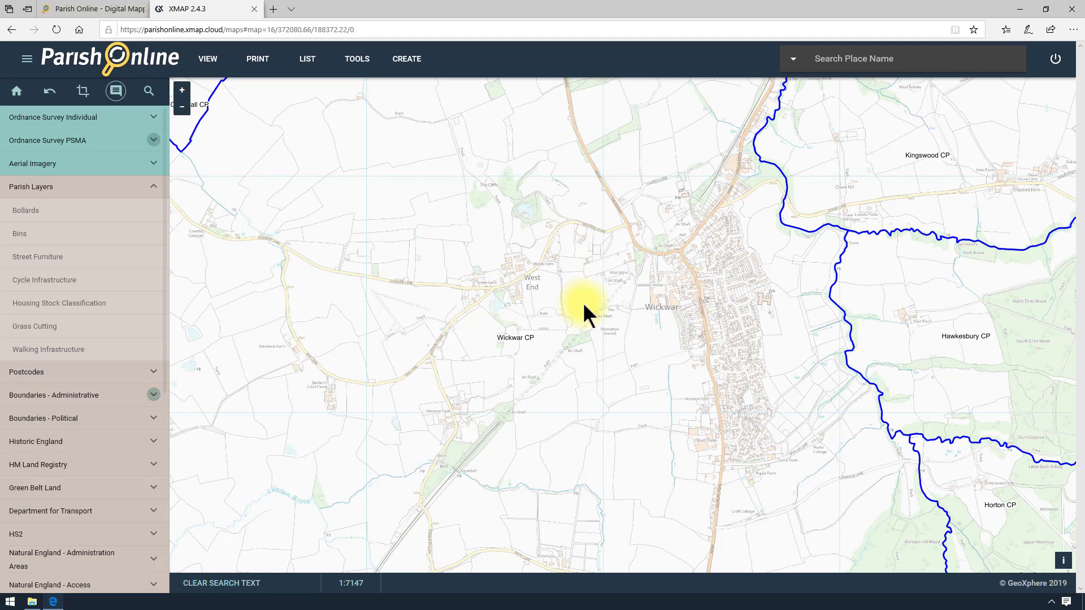
Create a new feature in the Bins layer at the east corner of the B 4059 and B 4060 junction.
left_click(408, 62)
left_click(415, 93)
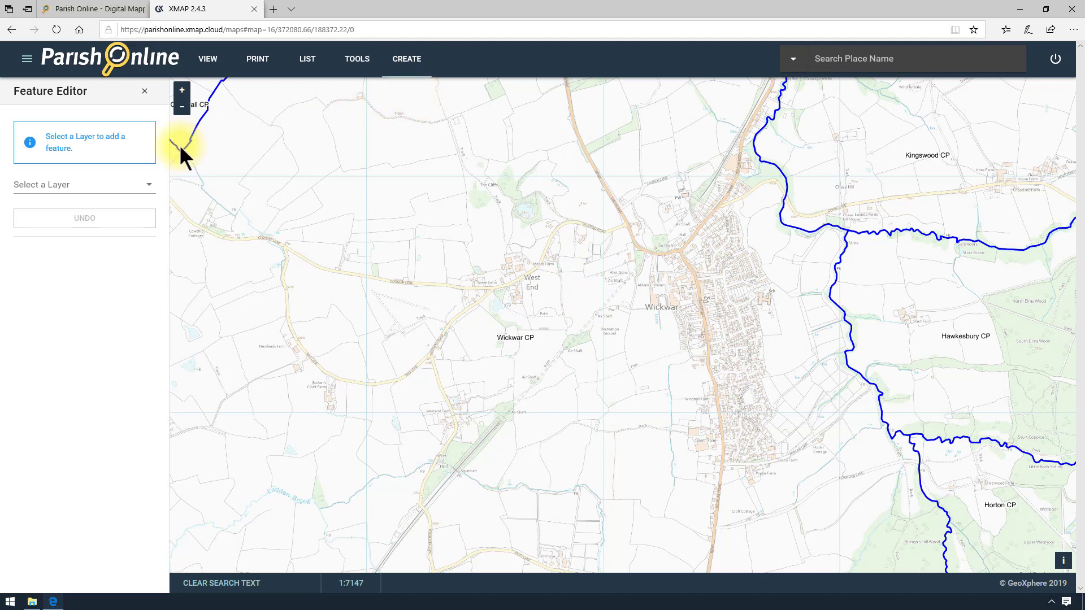
left_click(126, 191)
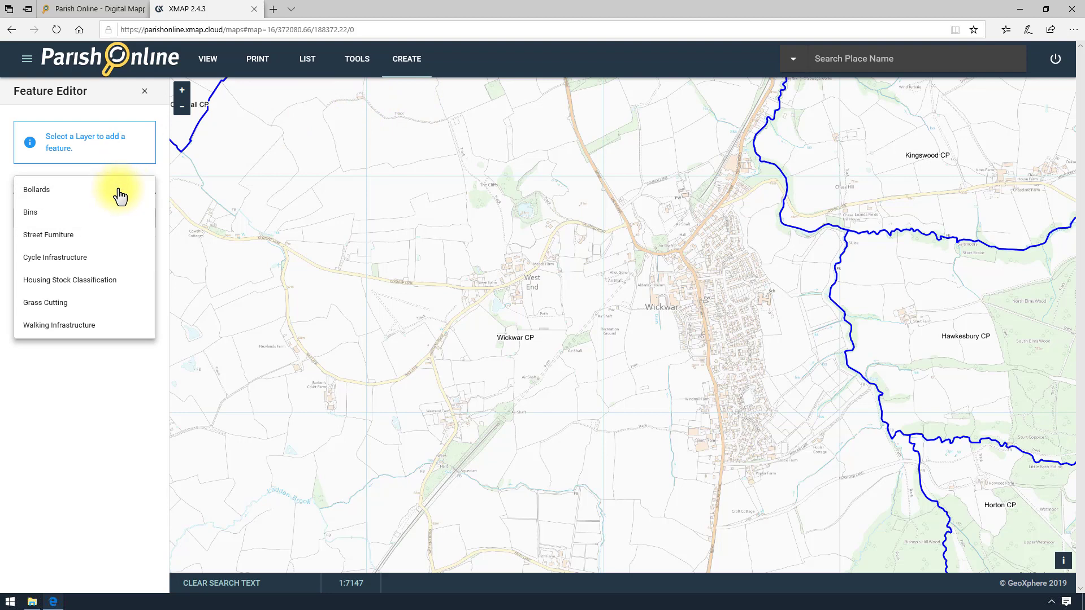
left_click(99, 218)
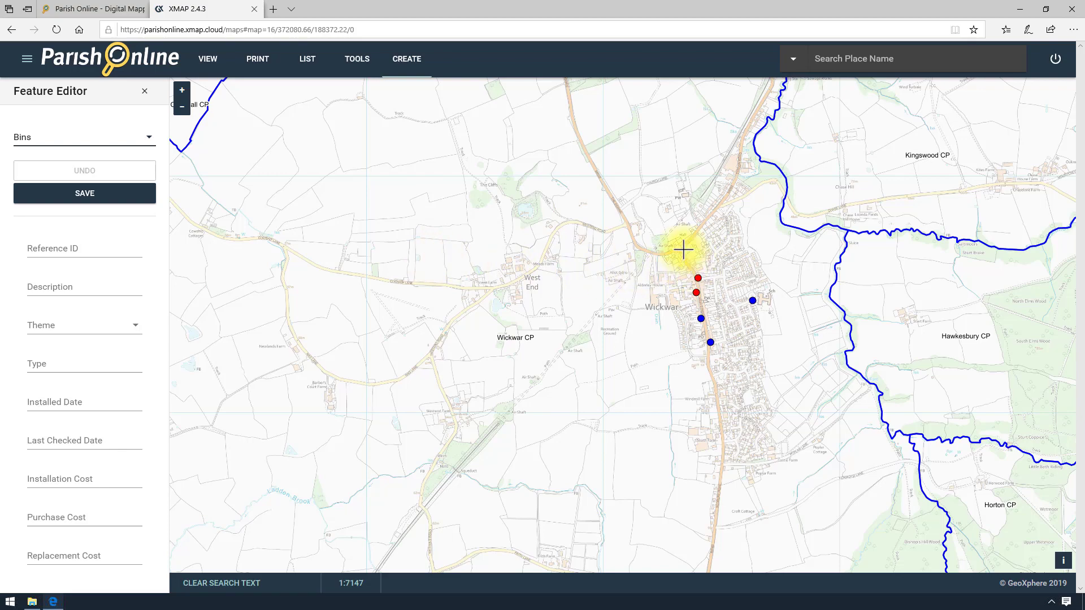
scroll(681, 255, "up", 1)
scroll(681, 255, "up", 5)
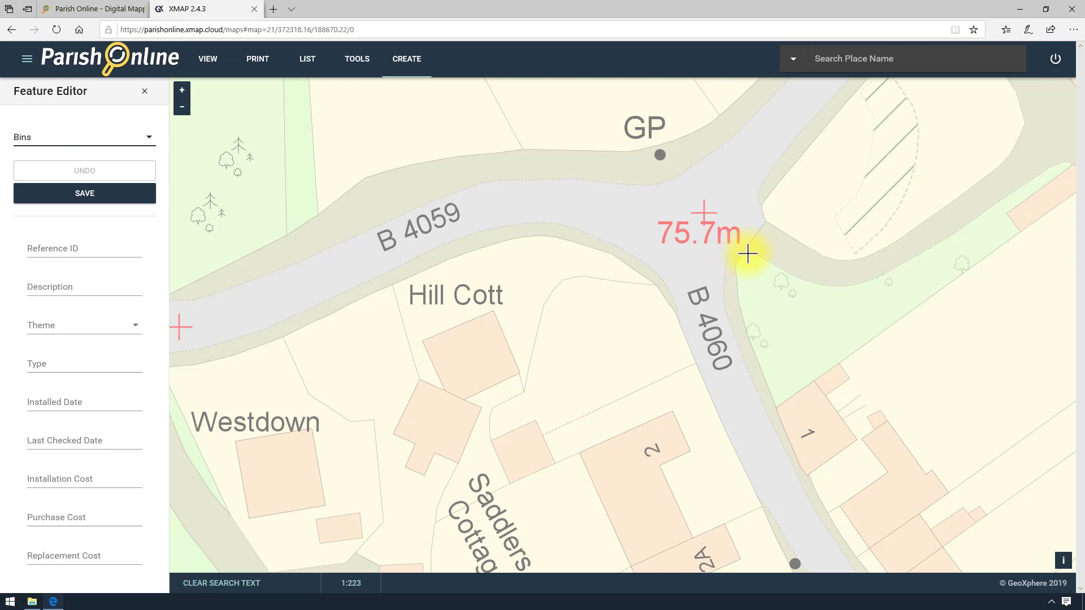
left_click(747, 254)
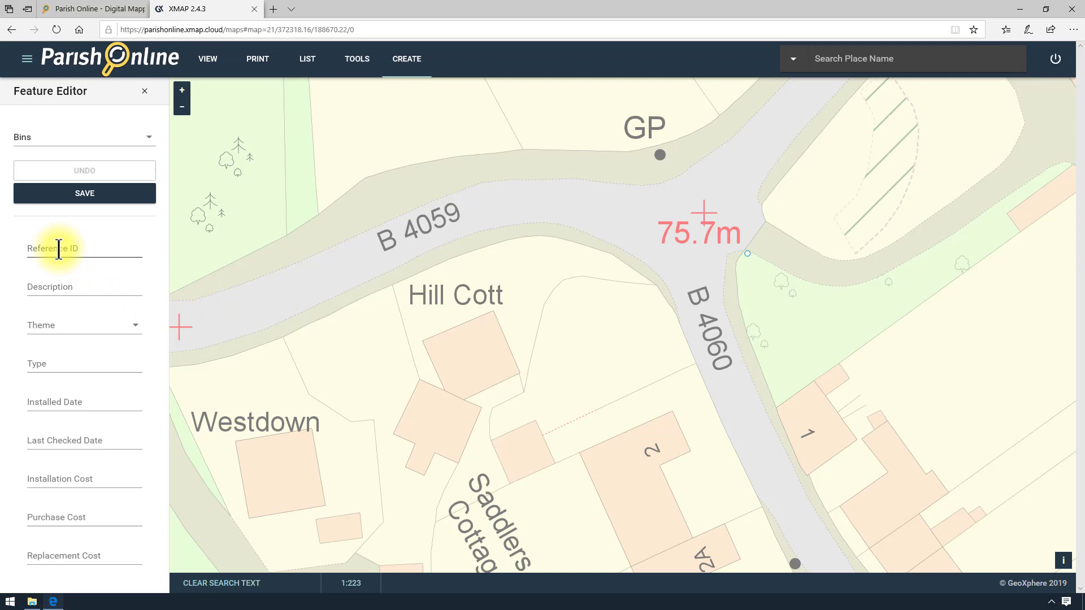
Give the bin reference ID 0004, description "on corner of junction", theme General Waste and type "Freestanding Metal Bin".
left_click(58, 250)
type("0004")
left_click(48, 287)
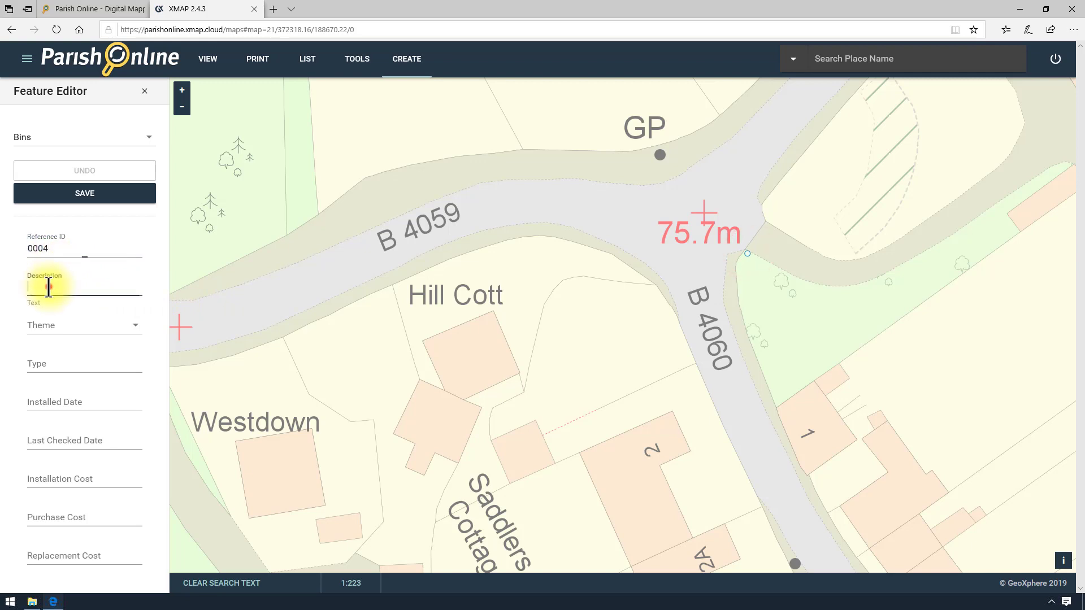
type("on corner of junction")
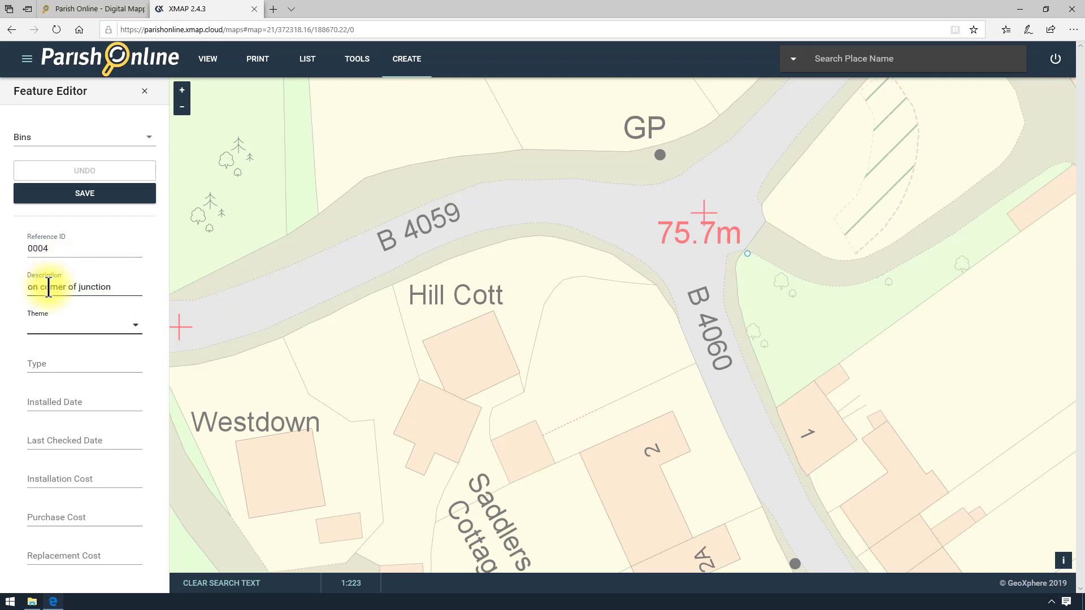
left_click(62, 326)
left_click(63, 337)
left_click(54, 362)
type("Freestanding Metal Bin")
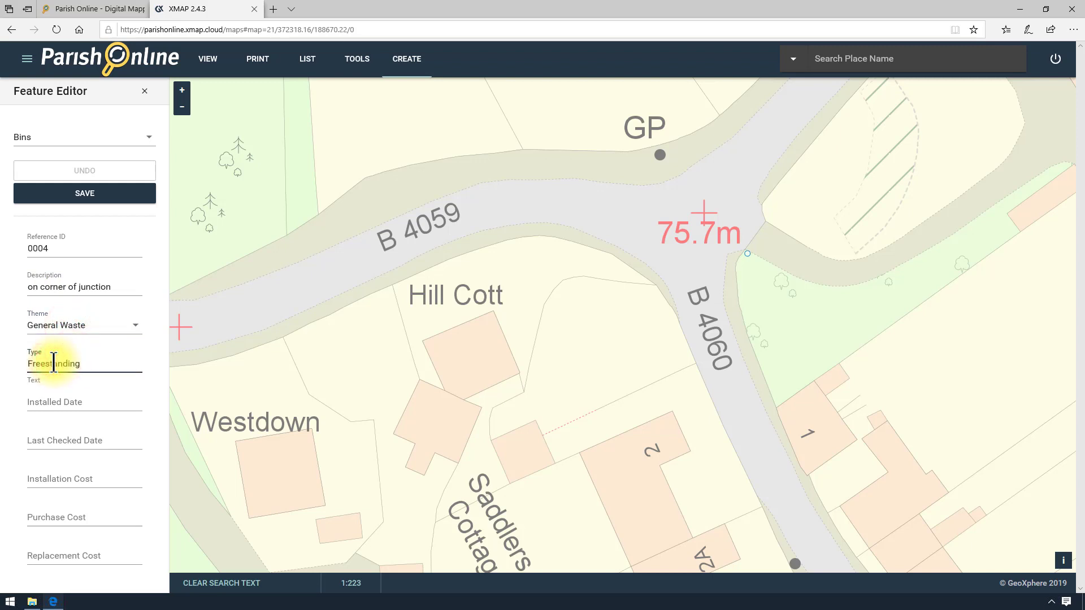
Enter installed date 01/01/2019, last checked date 03/04/2019, installation cost 350, purchase cost 450 and replacement cost 600, and save the bin.
key("Tab")
type("01/01/2")
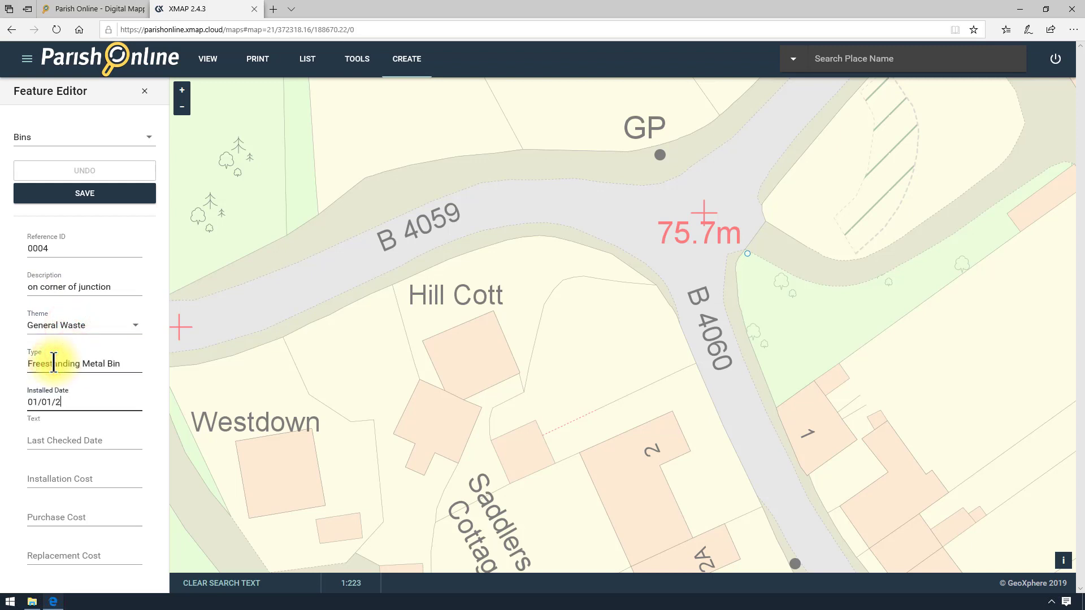
type("019")
key("Tab")
type("03/04/2019")
key("Tab")
type("350")
key("Tab")
type("4")
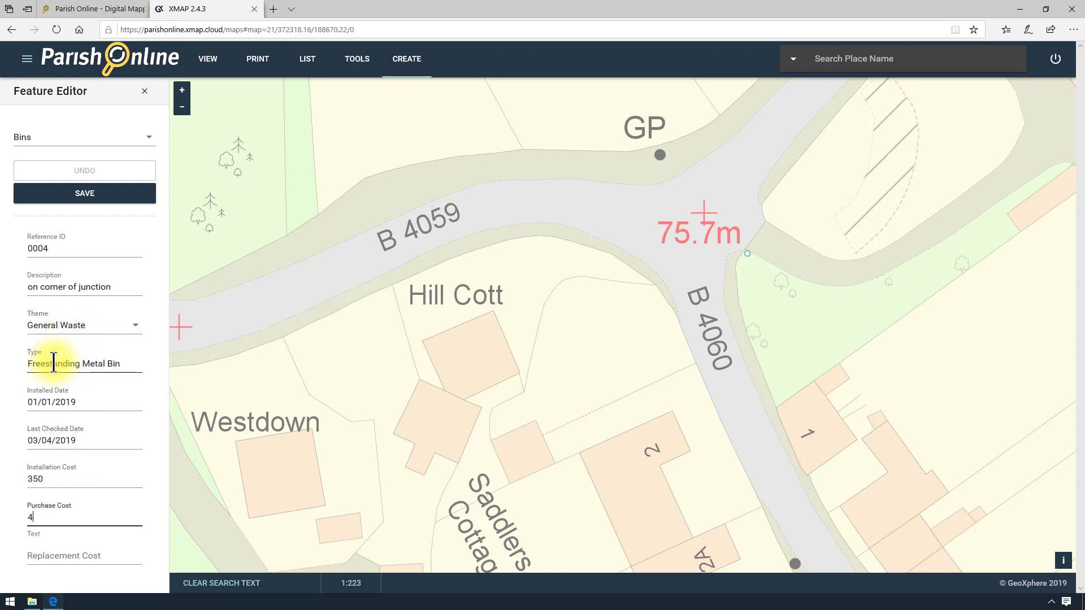
type("50")
key("Tab")
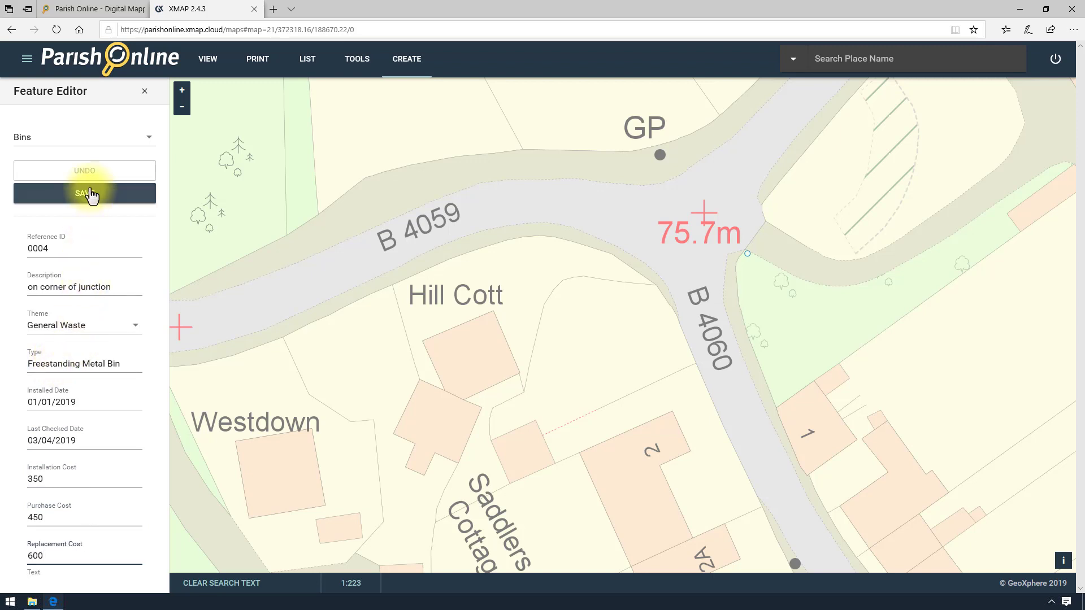
left_click(85, 193)
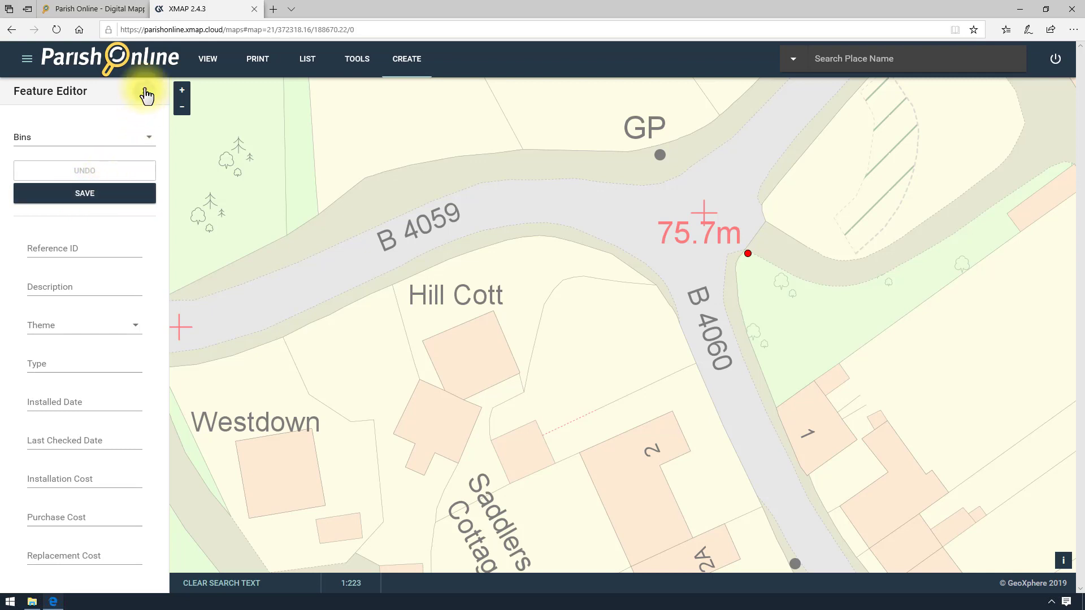
left_click(145, 95)
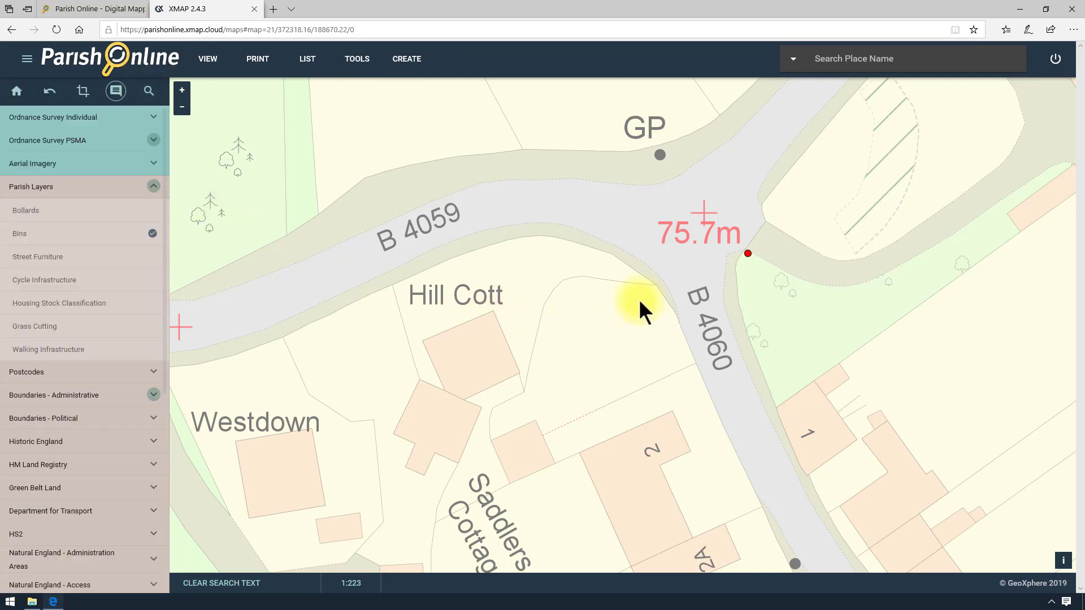
Open the new bin's details for editing and move its point slightly southwest, to the edge of the B 4060.
left_click(747, 252)
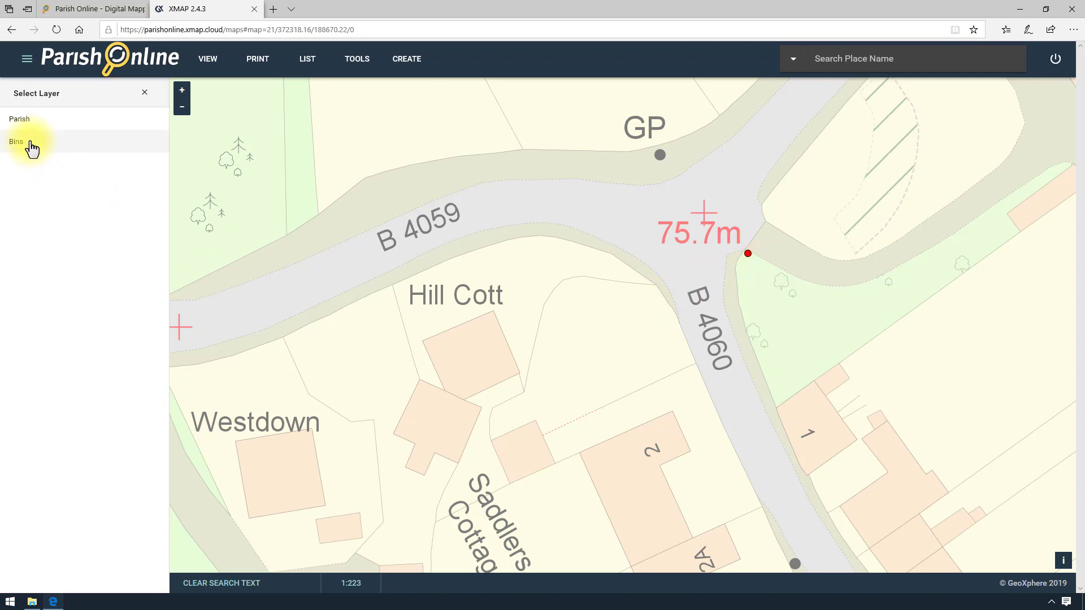
left_click(22, 142)
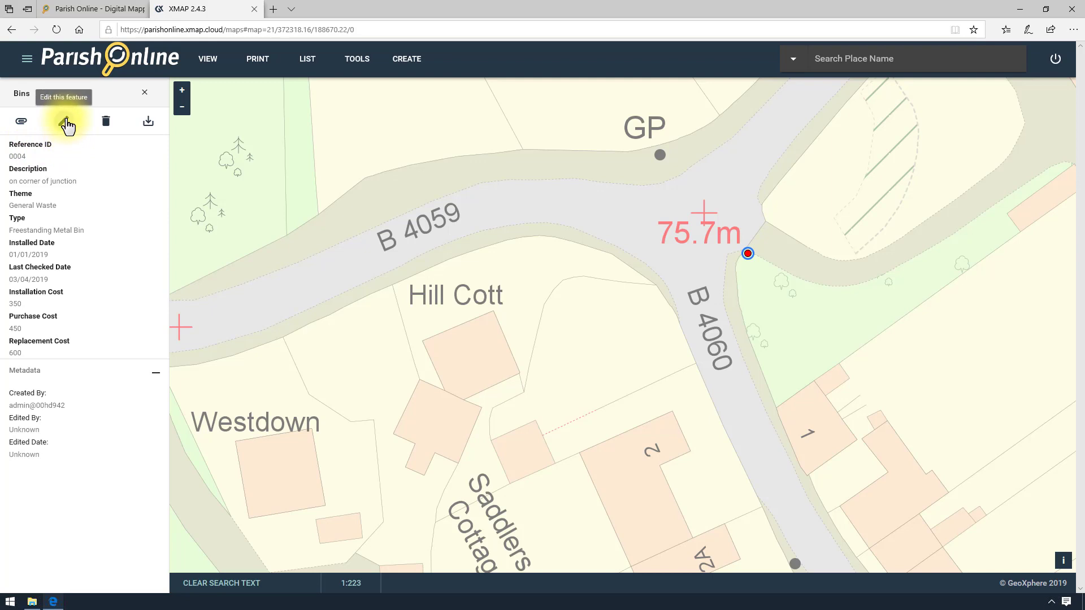
left_click(65, 123)
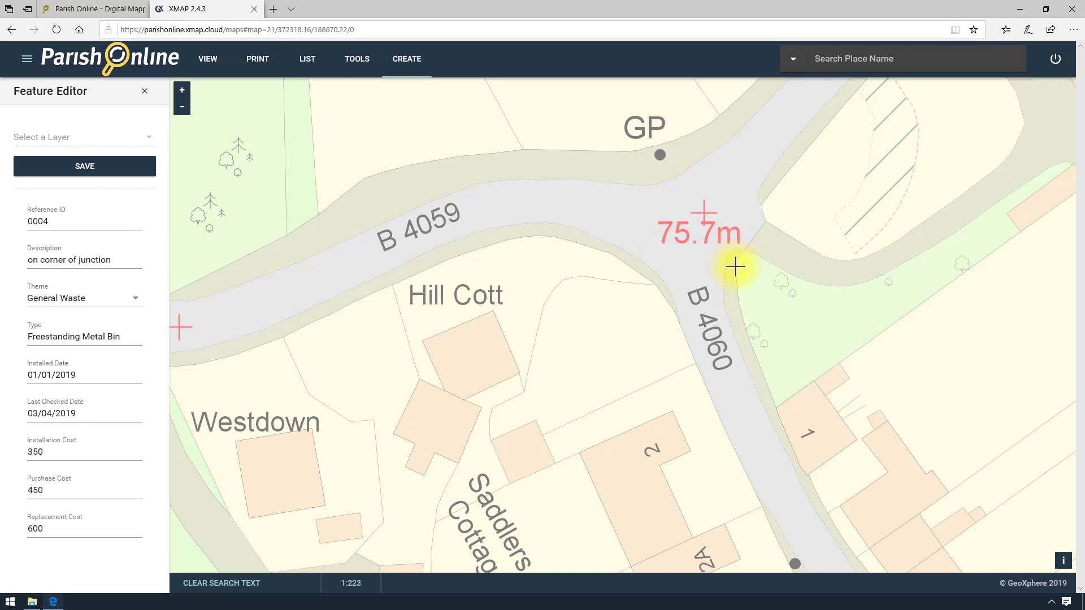
left_click(734, 265)
Replace the bin's description with "by the tree" and save the edited feature.
left_click(117, 260)
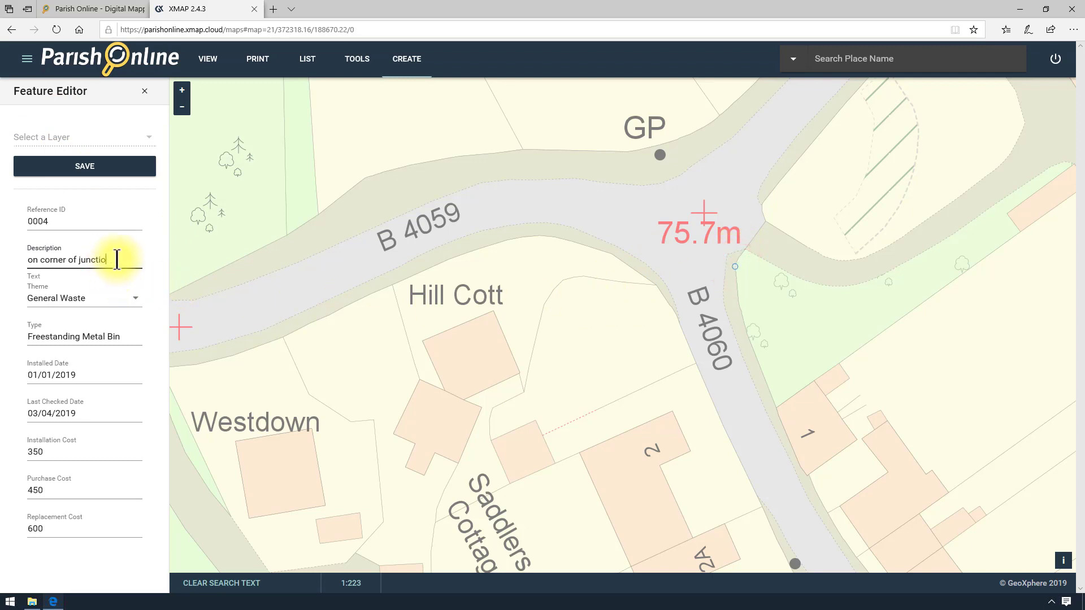
key("BackSpace")
key("BackSpace")
key("BackSpace")
key("BackSpace")
key("BackSpace")
key("BackSpace")
key("BackSpace")
key("BackSpace")
key("BackSpace")
key("BackSpace")
key("BackSpace")
key("BackSpace")
key("BackSpace")
key("BackSpace")
key("BackSpace")
key("BackSpace")
key("BackSpace")
key("BackSpace")
key("BackSpace")
key("BackSpace")
type("by the tree")
left_click(90, 166)
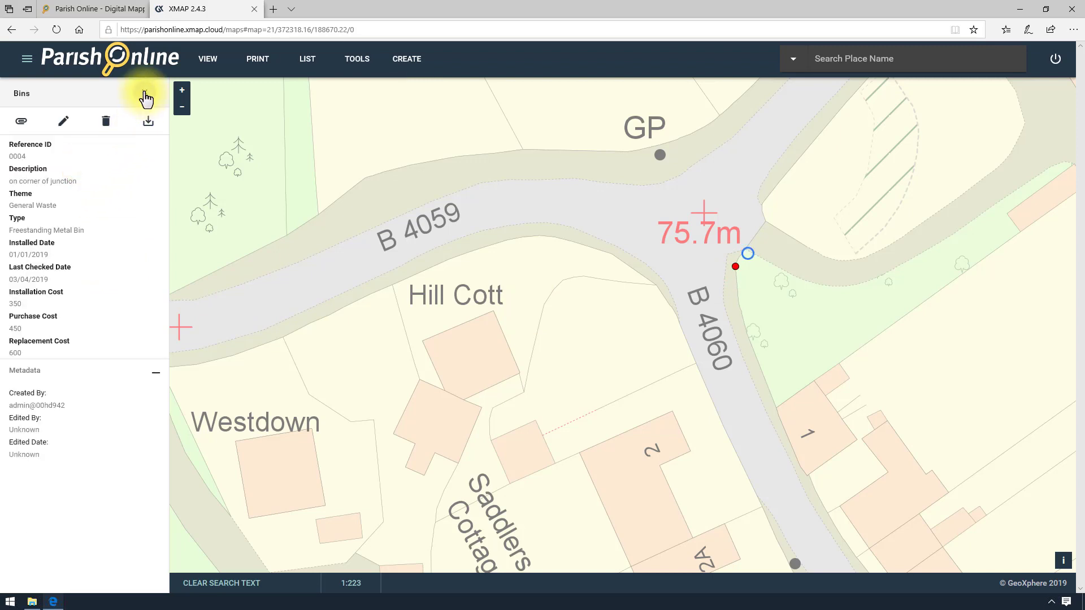
Delete the bin feature at the road junction and confirm the deletion.
left_click(104, 125)
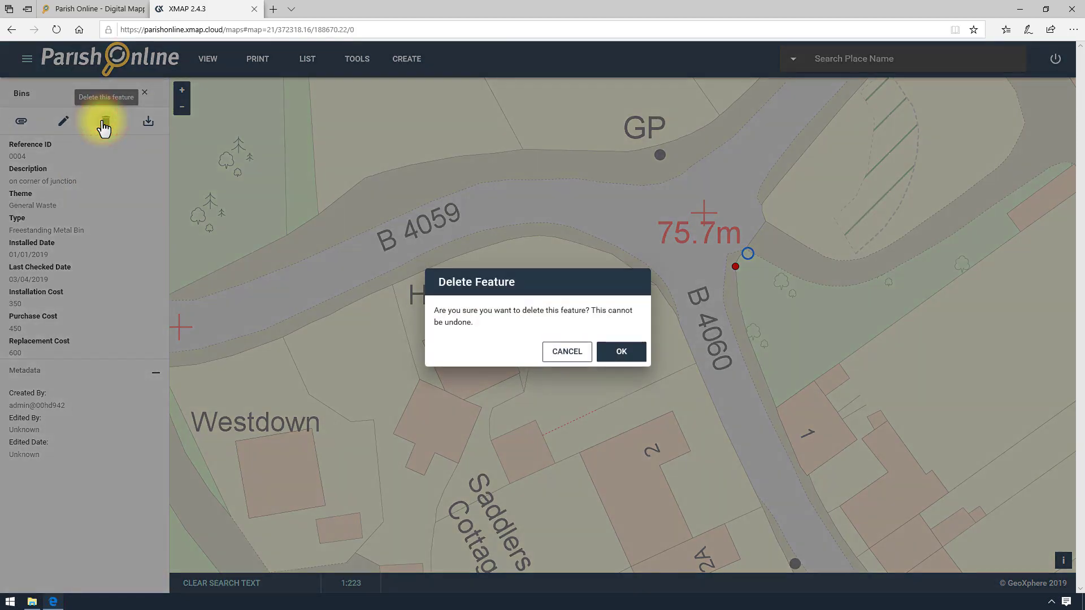
left_click(623, 354)
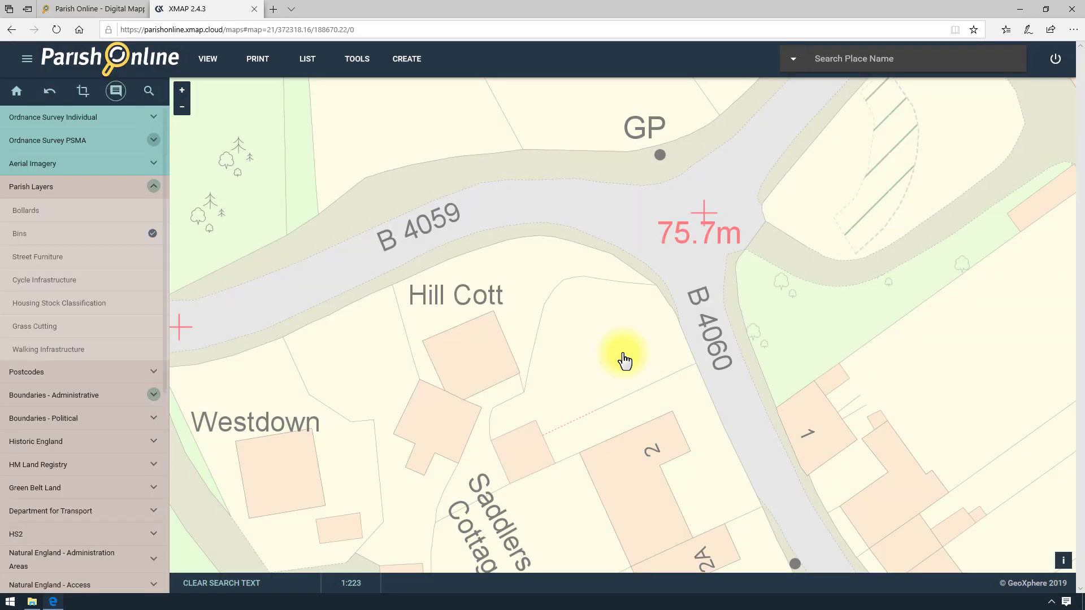
left_click(82, 334)
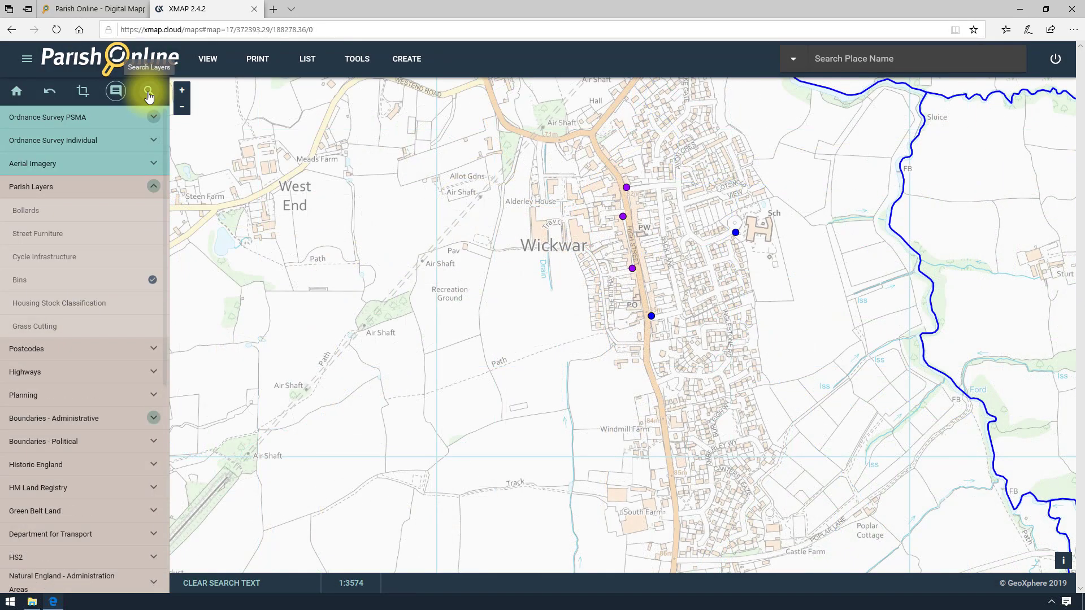
Create a Grass Cutting feature by drawing a closed polygon on the land north of Hill Cott, along the B 4059 and B 4060 junction.
left_click(412, 66)
left_click(394, 95)
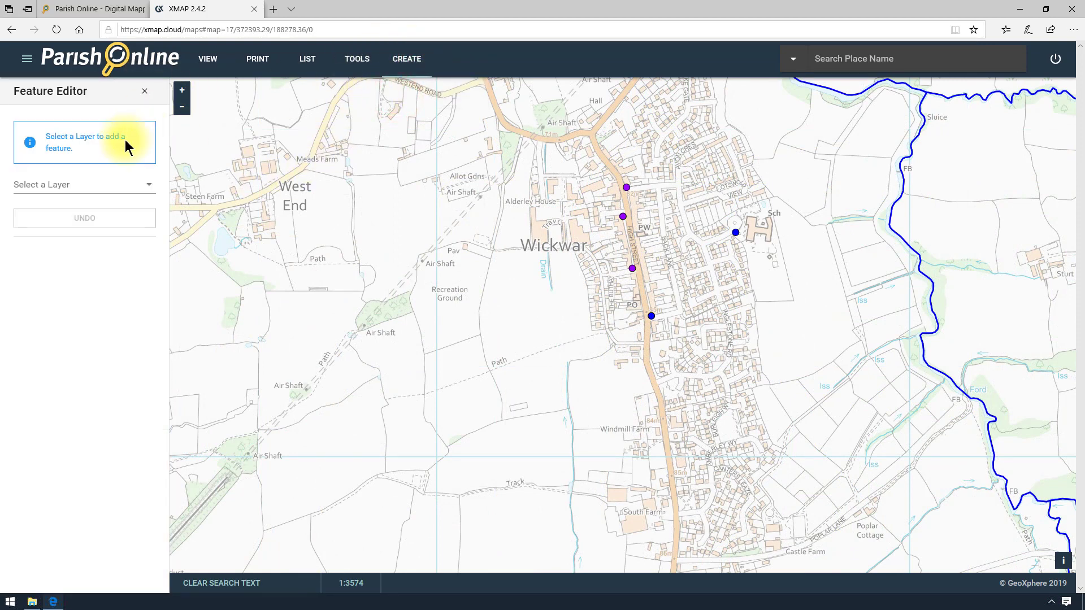
left_click(92, 185)
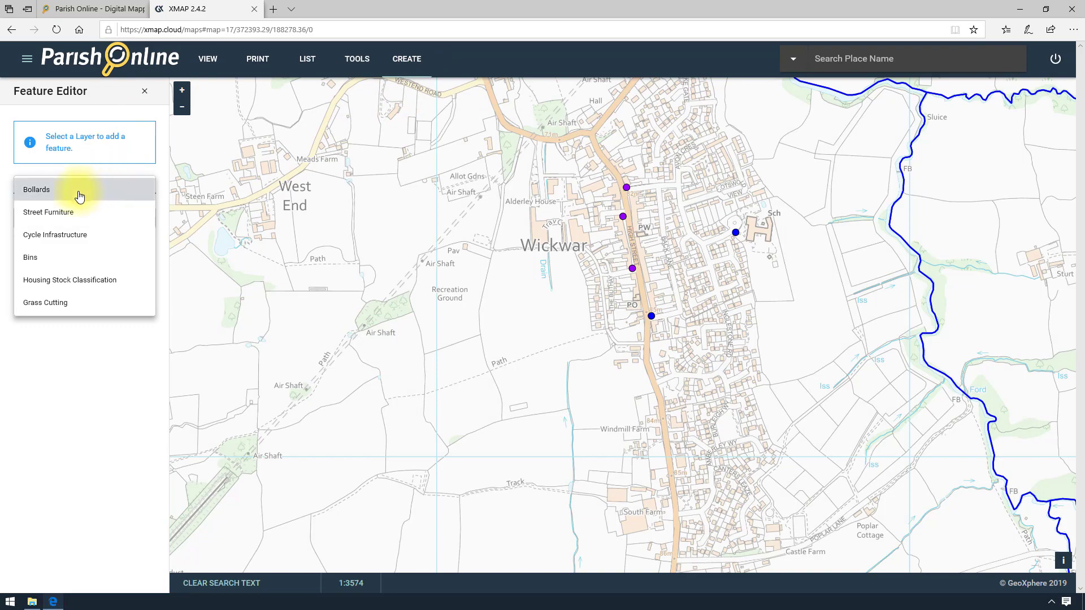
left_click(56, 302)
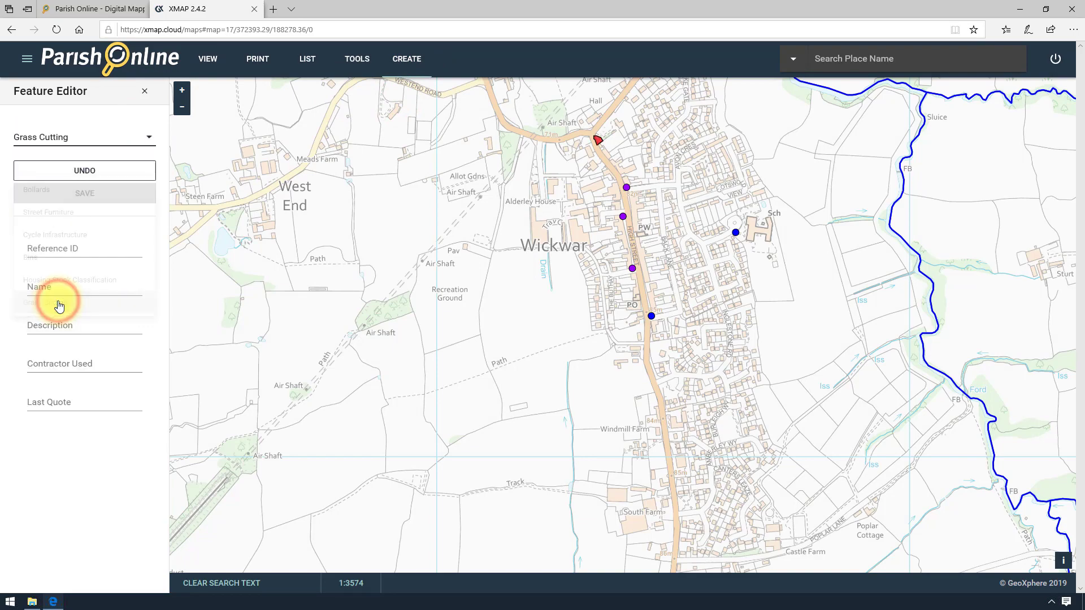
scroll(574, 127, "up", 5)
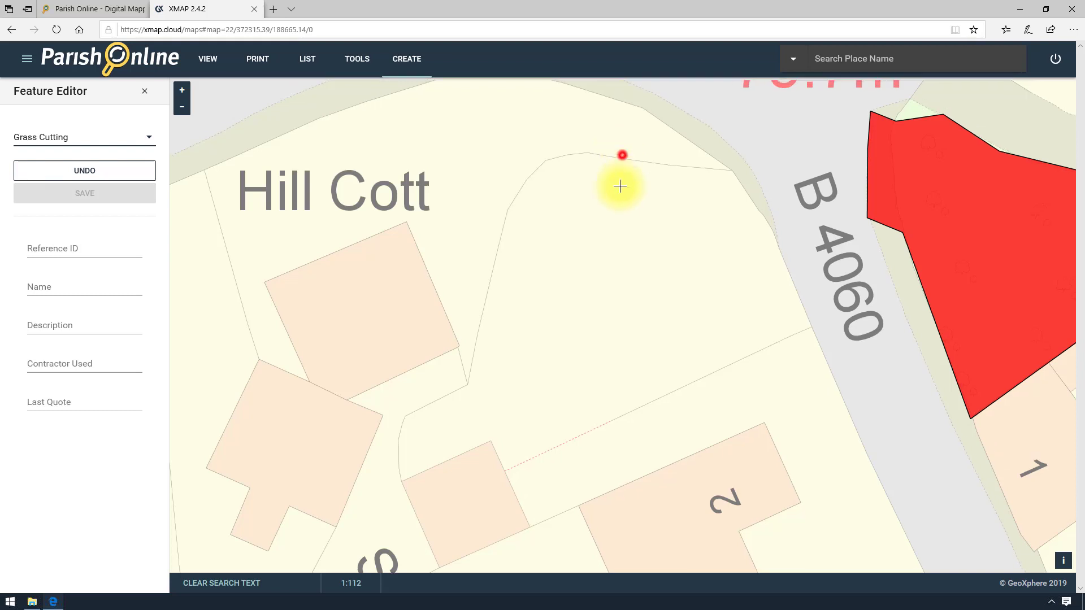
left_click_drag(620, 186, 605, 315)
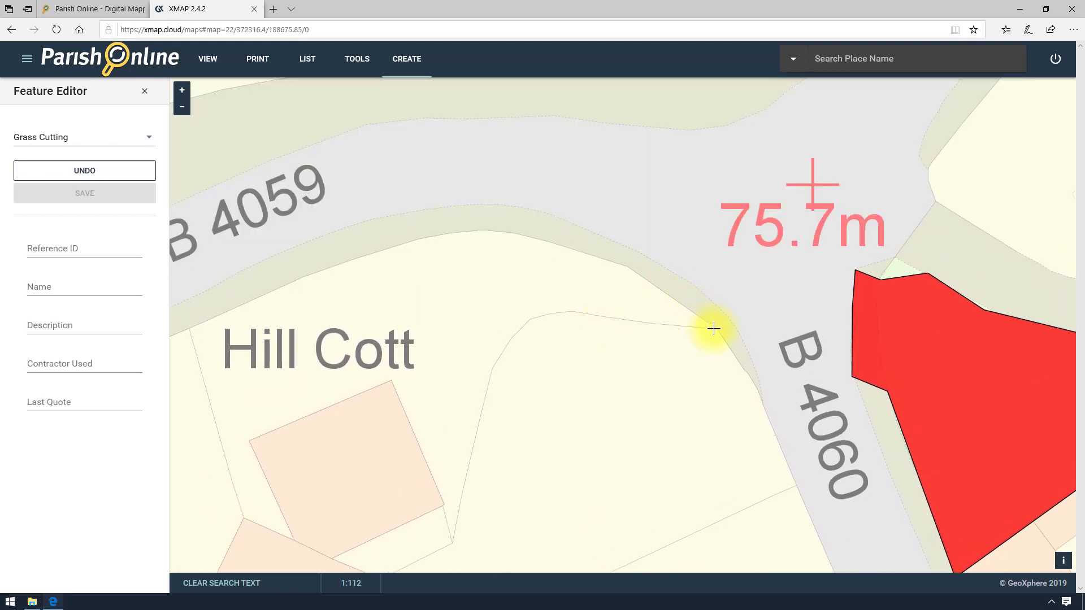
left_click(717, 328)
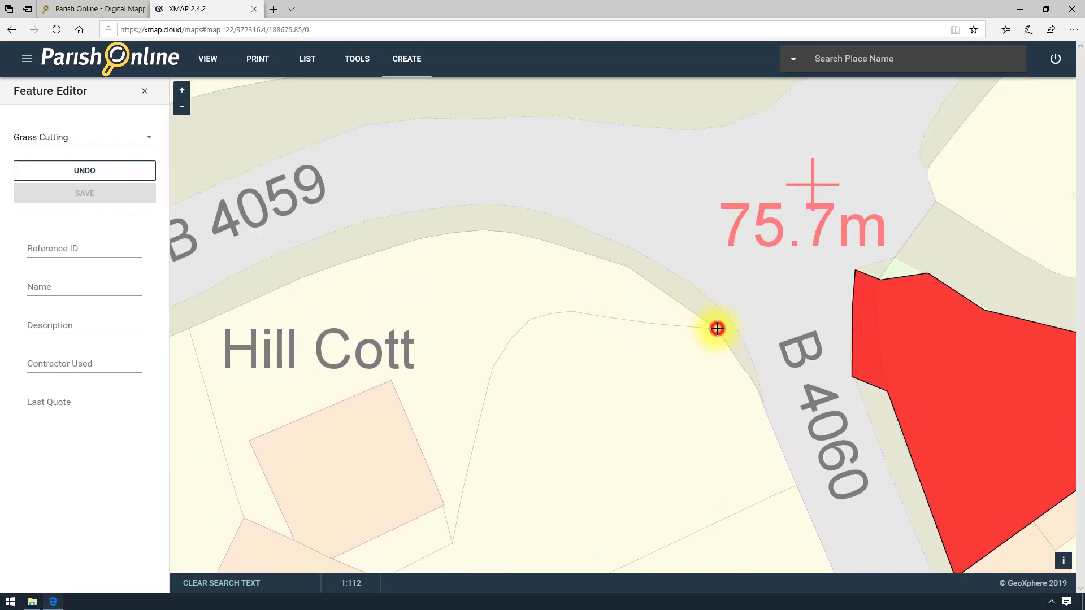
left_click(631, 267)
left_click(493, 230)
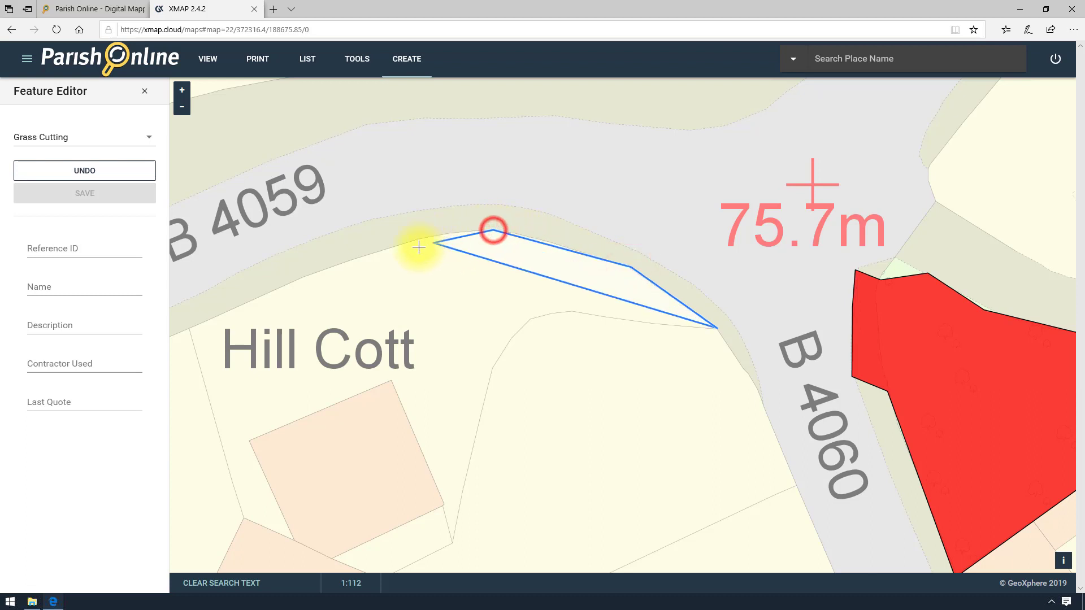
left_click(372, 248)
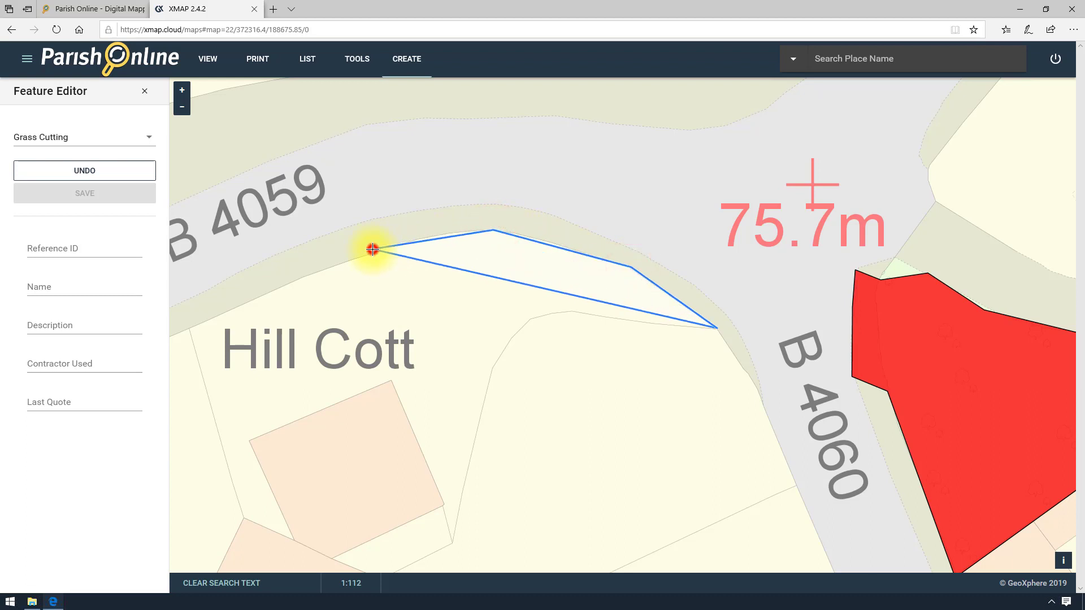
left_click(326, 270)
left_click(419, 314)
left_click(495, 365)
left_click(523, 323)
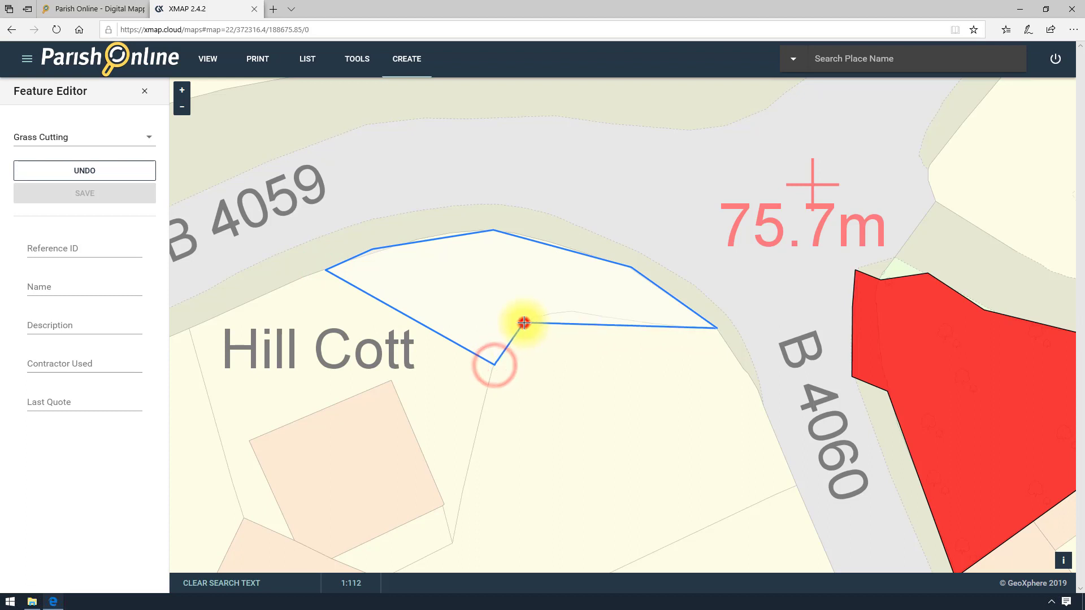
left_click(568, 311)
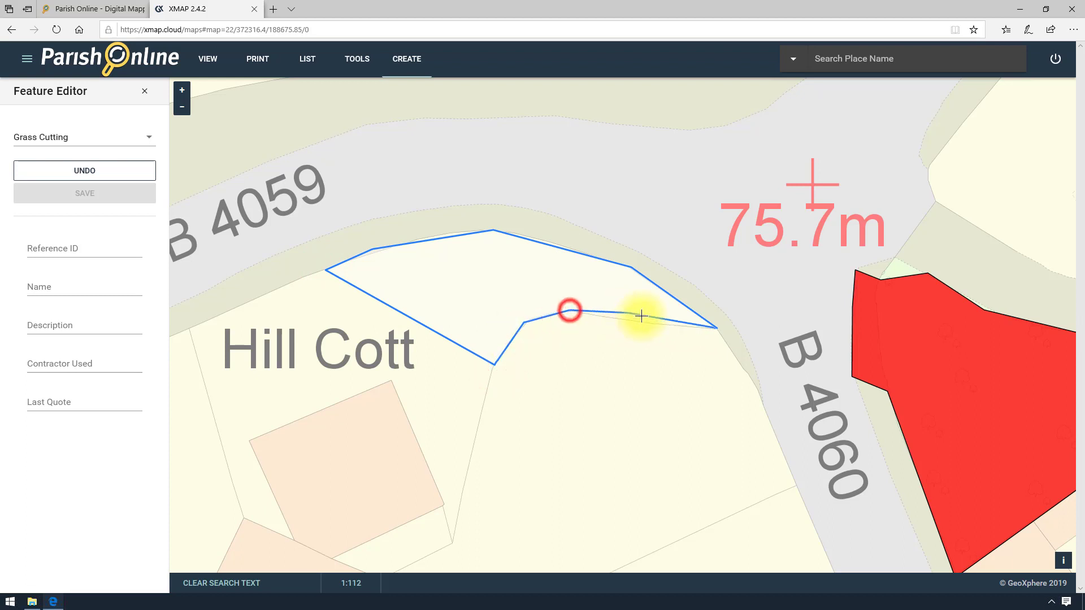
left_click(678, 326)
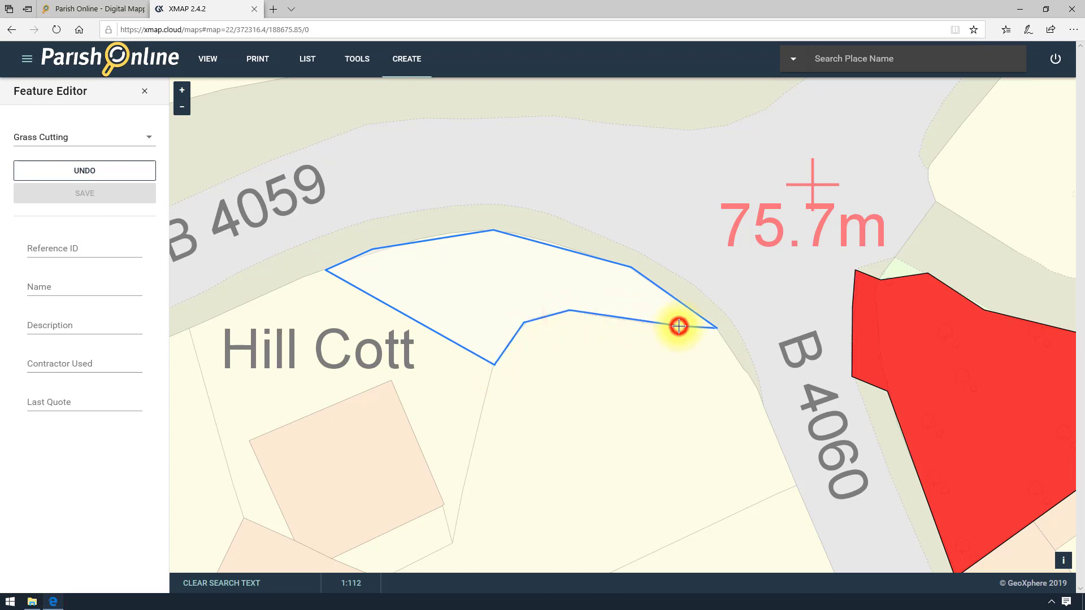
left_click(719, 328)
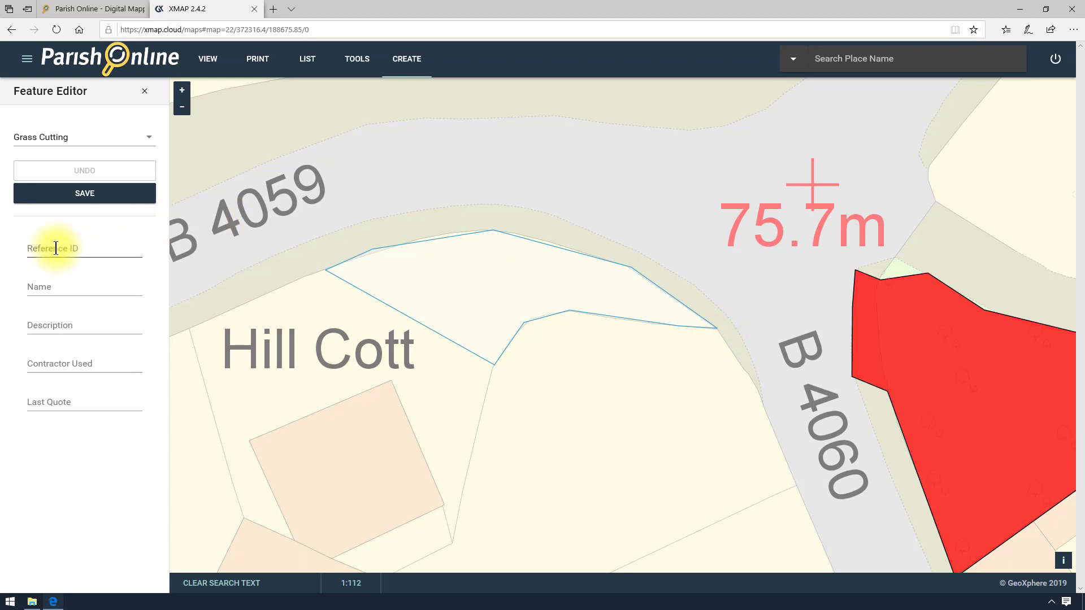
Name the new grass cutting area "Private Land", set contractor used "Aj Cutty and Sons" and last quote 350, save it and close the editor.
left_click(50, 291)
type("Private Land")
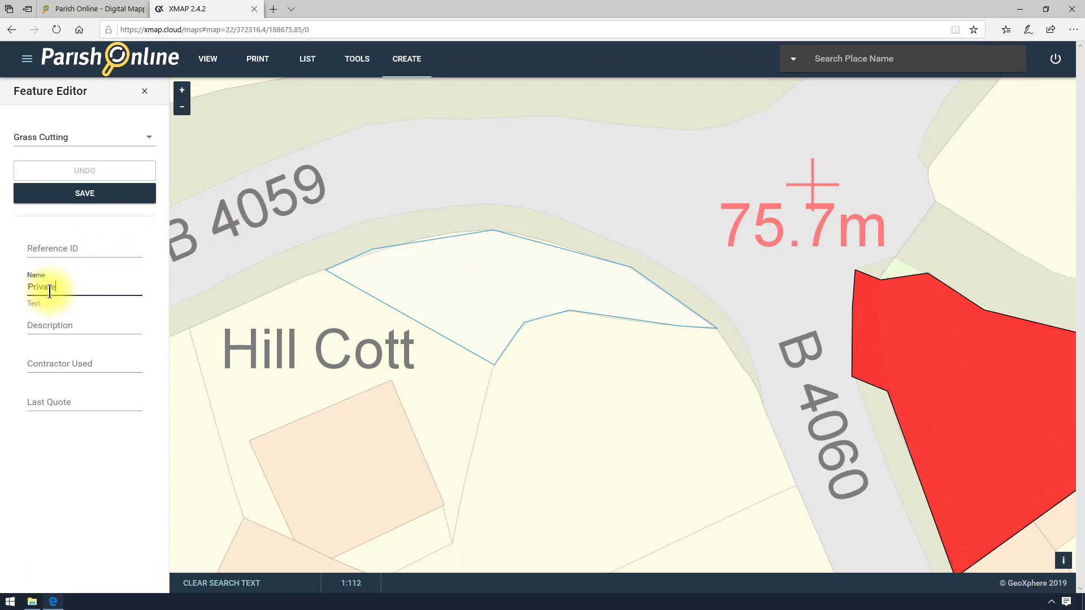
key("Tab")
key("Tab")
type("Aj Cutty and Sons")
key("Tab")
type("350")
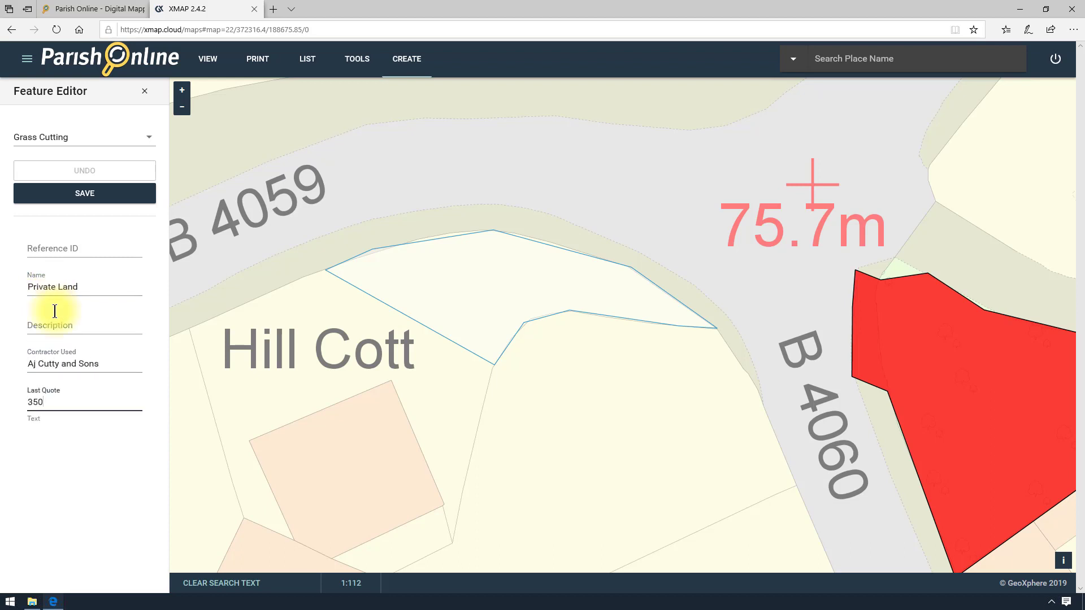
left_click(92, 198)
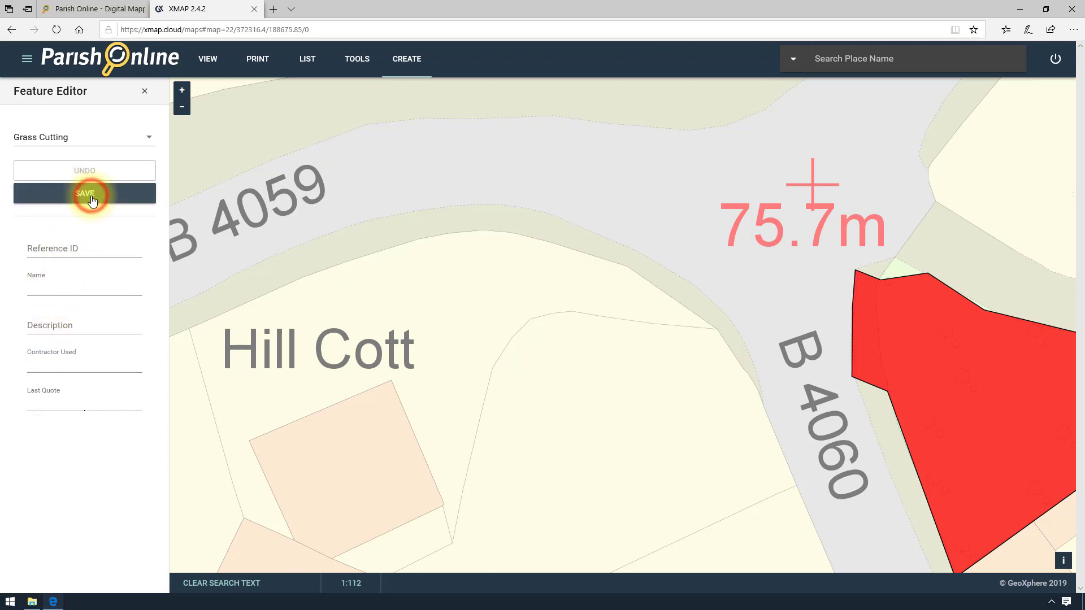
left_click(144, 92)
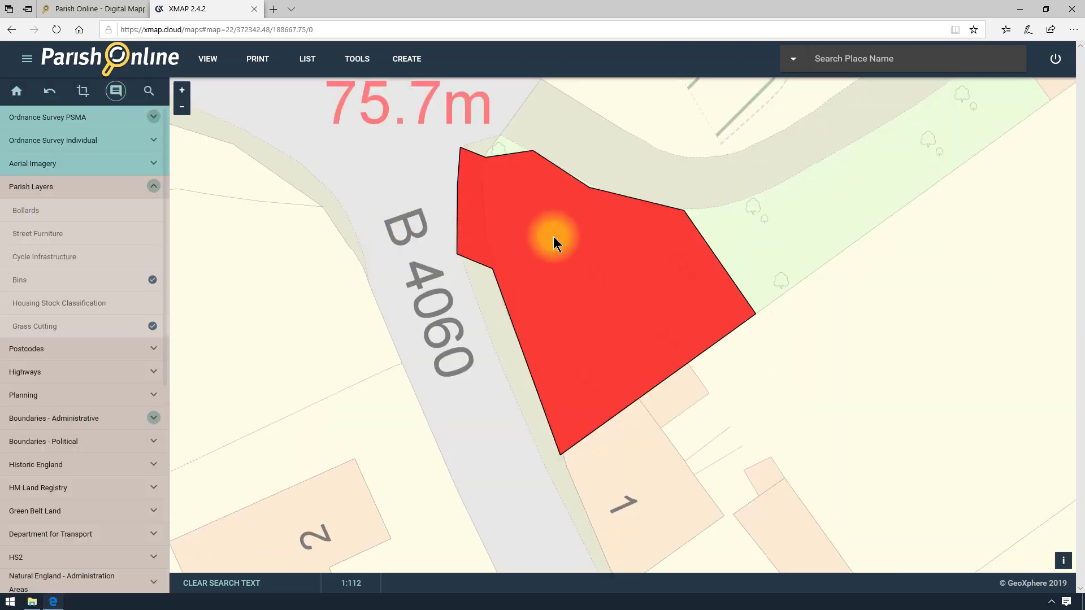
Open the Verge grass cutting polygon beside the B 4060 for editing and reshape its northwest corner and western edge to follow the mapped land boundary.
left_click(577, 242)
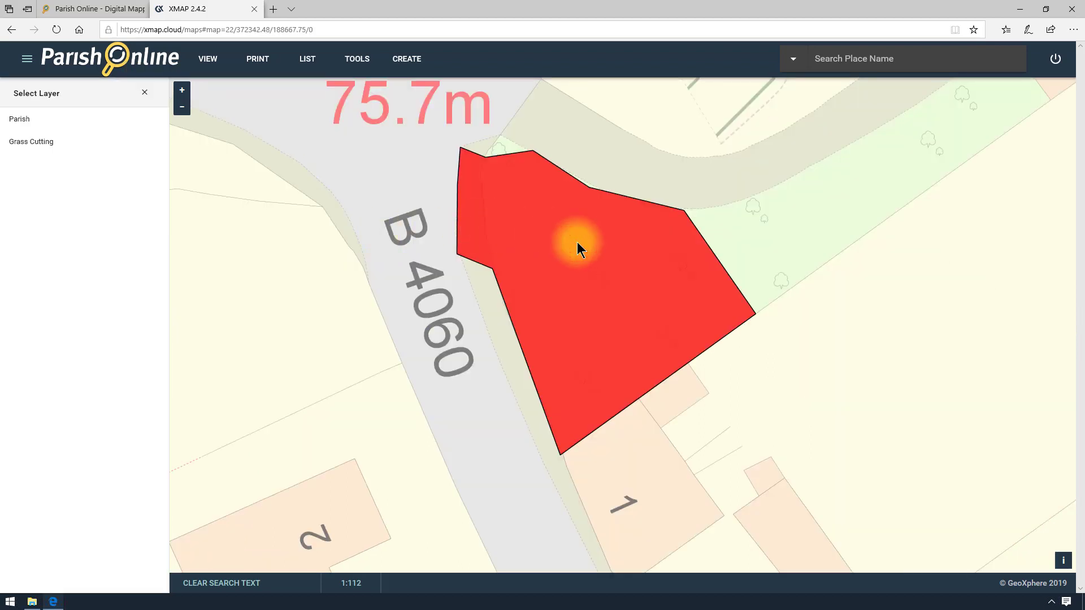
left_click(61, 144)
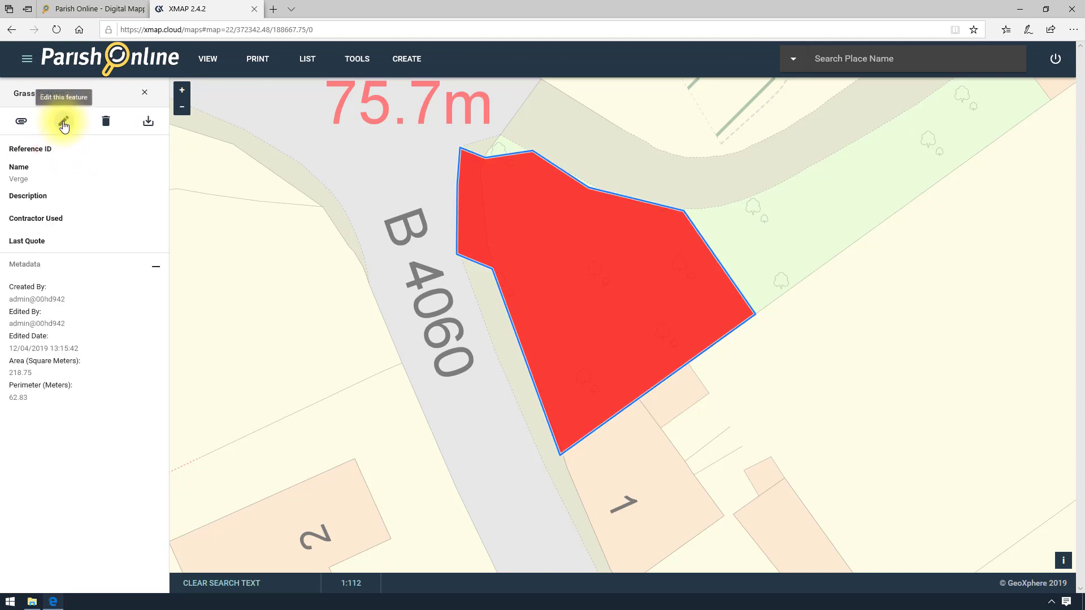
left_click(64, 124)
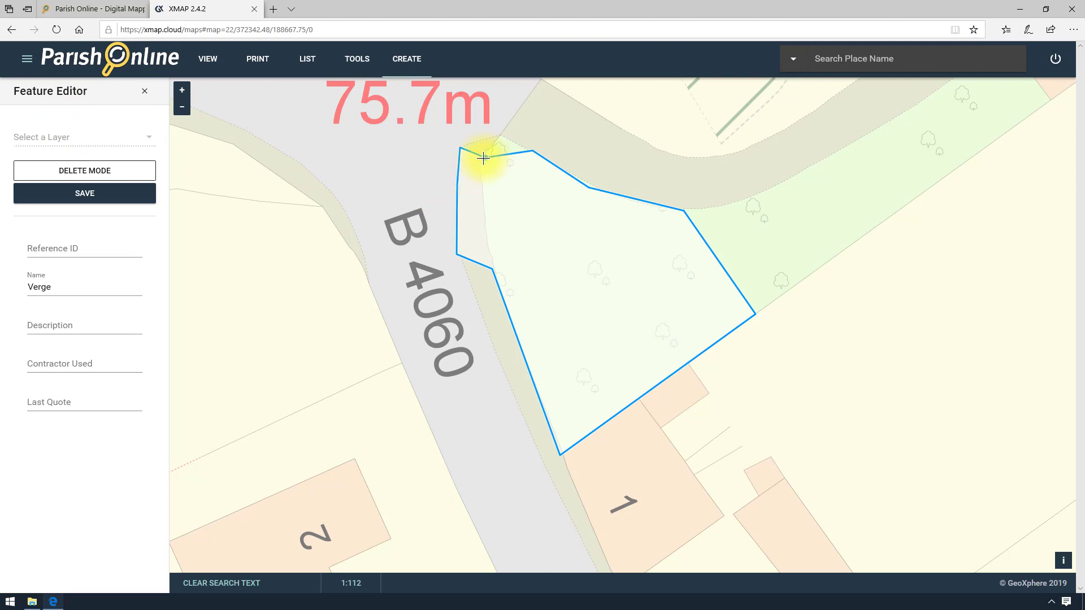
left_click_drag(487, 156, 501, 134)
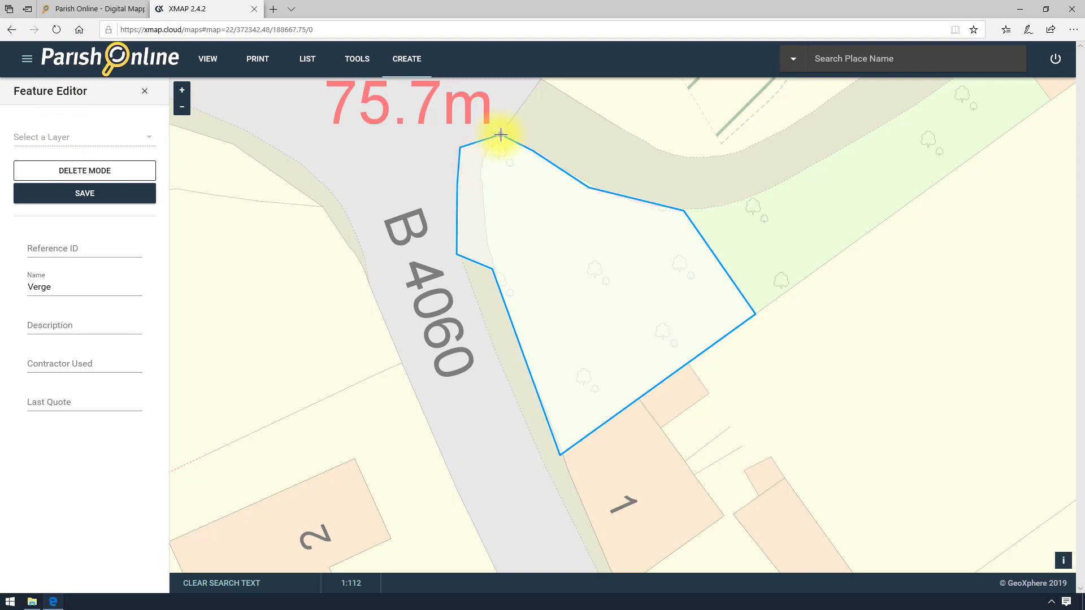
left_click(460, 147)
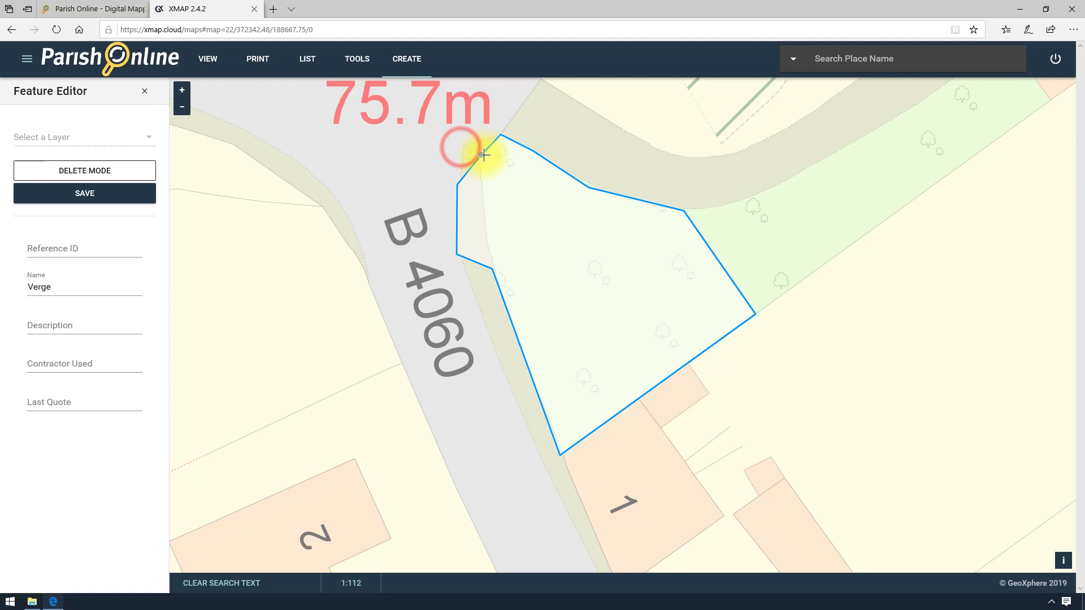
left_click(457, 184)
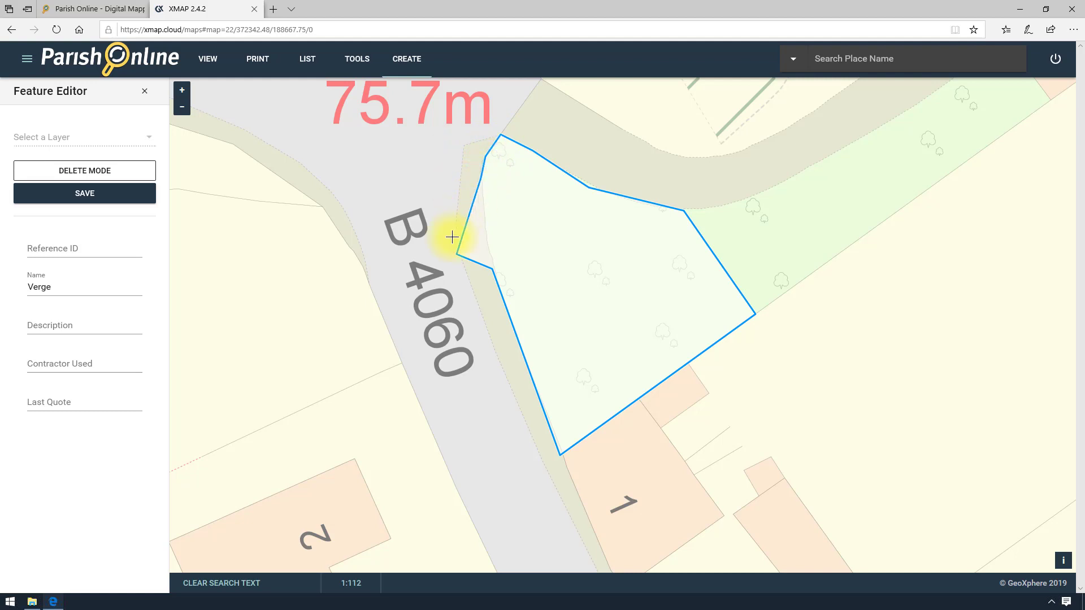
left_click(457, 253)
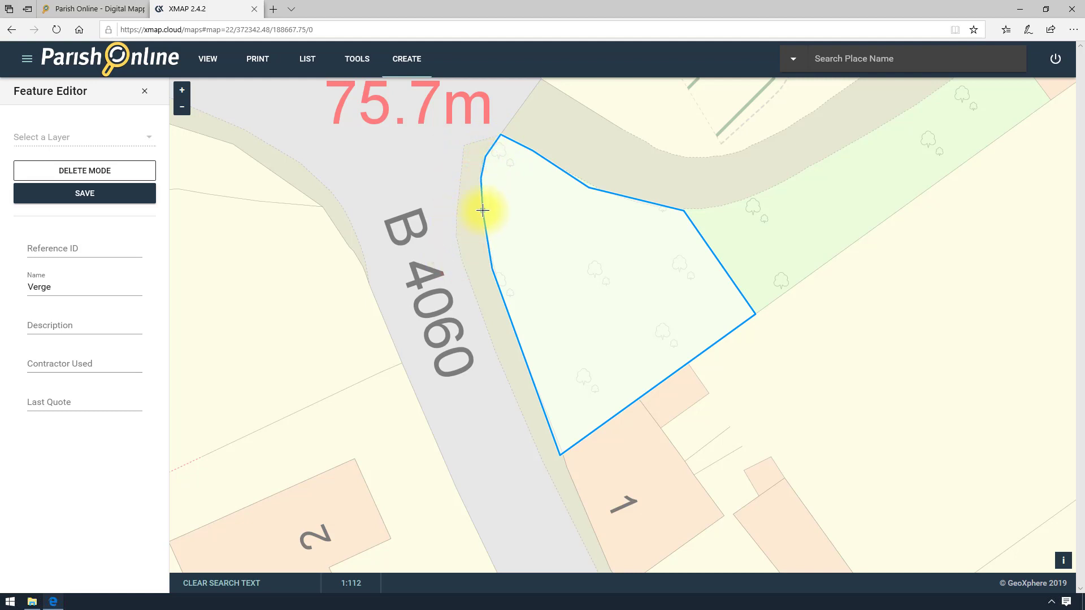
Extend the Verge polygon's southeast edge around the small building adjoining house 1, save the feature and close its details.
left_click(650, 392)
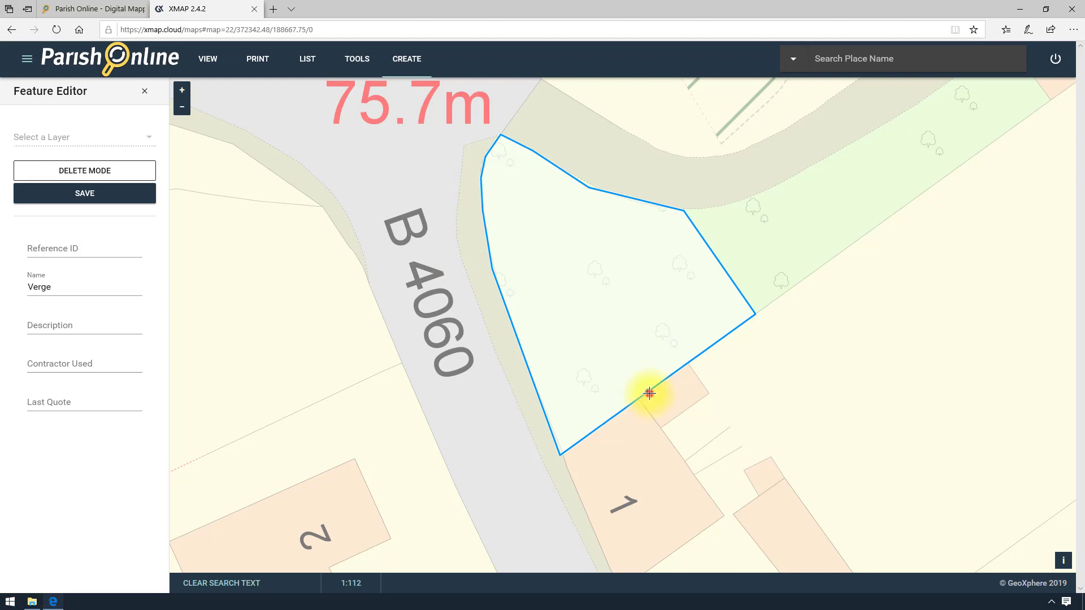
left_click_drag(649, 393, 687, 366)
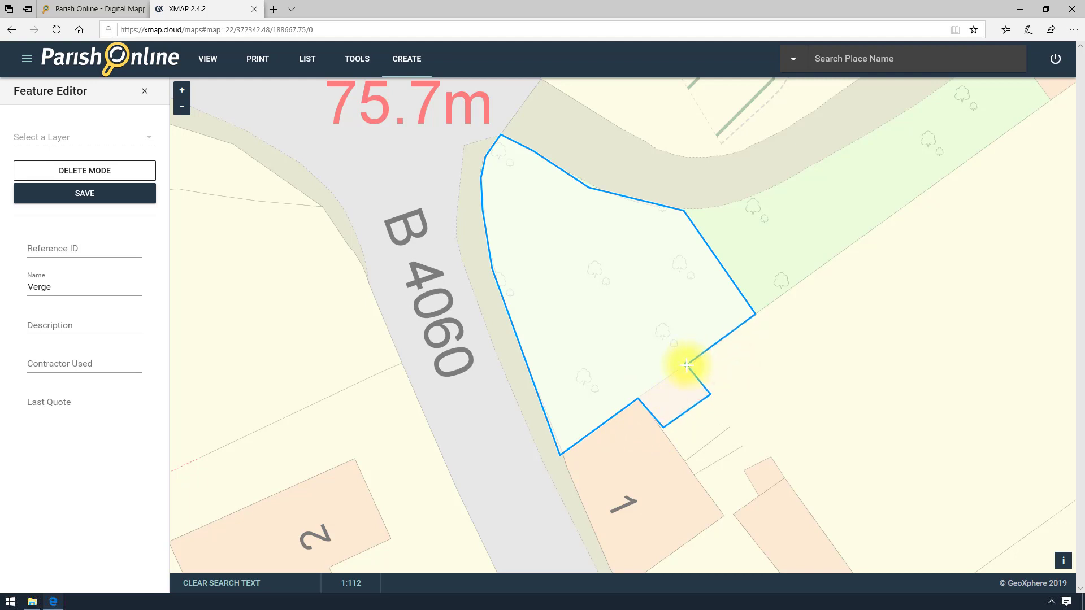
left_click(85, 193)
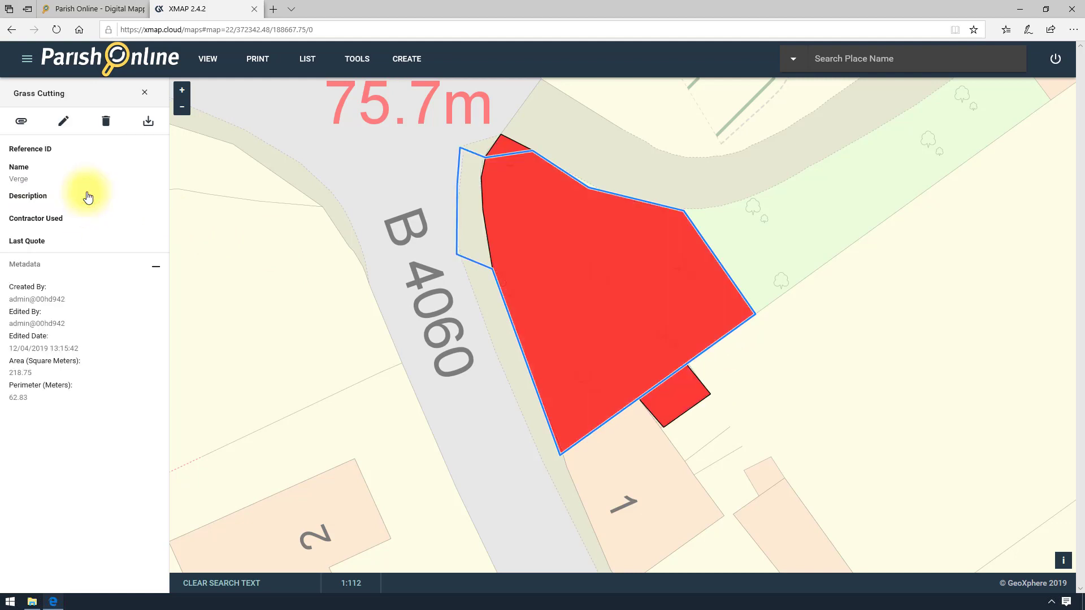
left_click(143, 94)
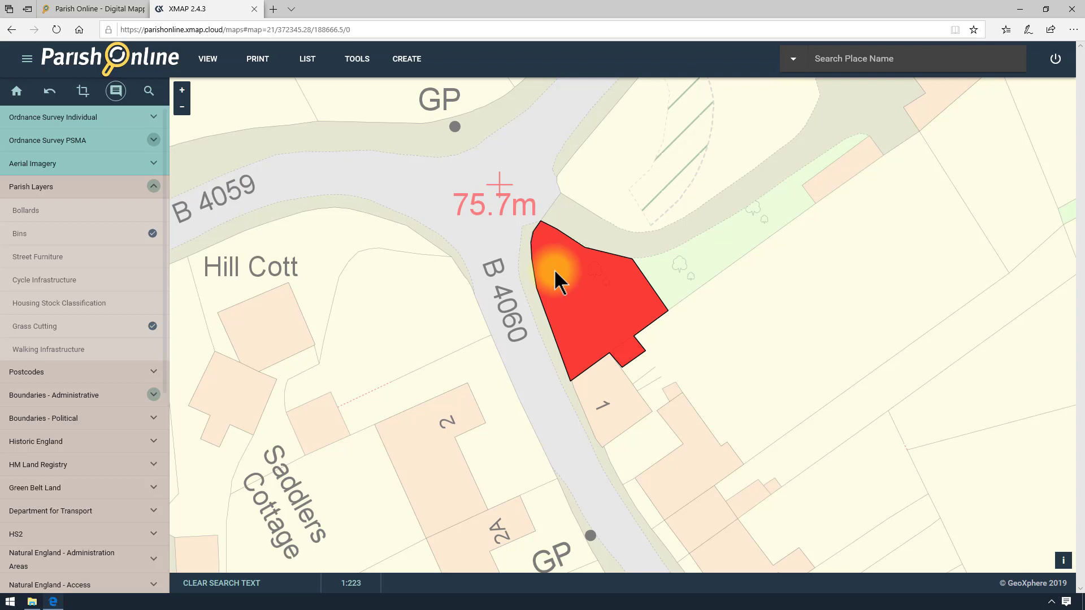
Open the administration area and view the list of user accounts.
left_click(1055, 59)
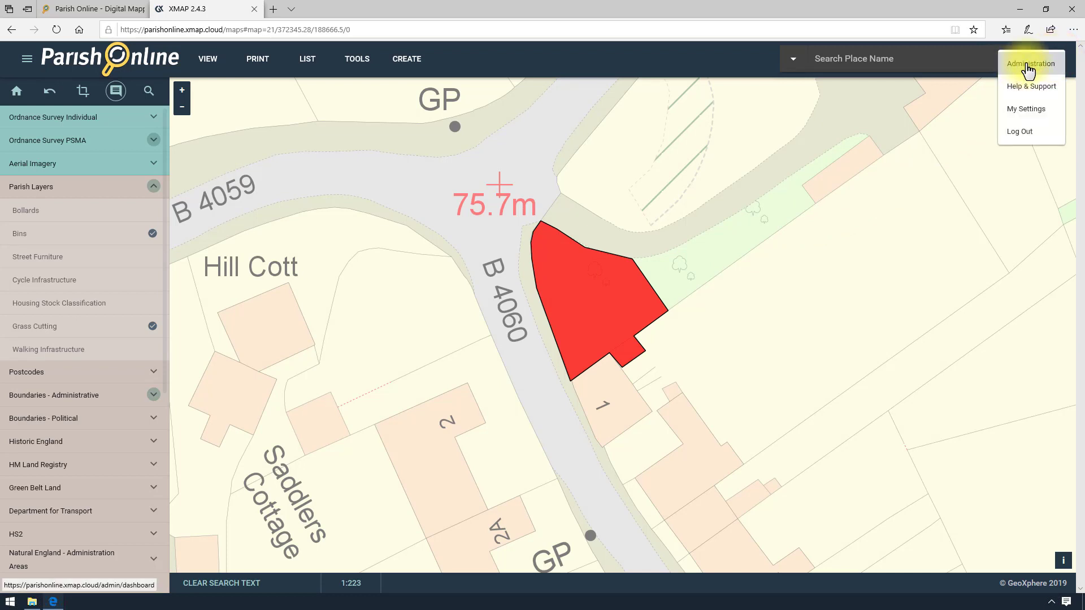
left_click(1027, 66)
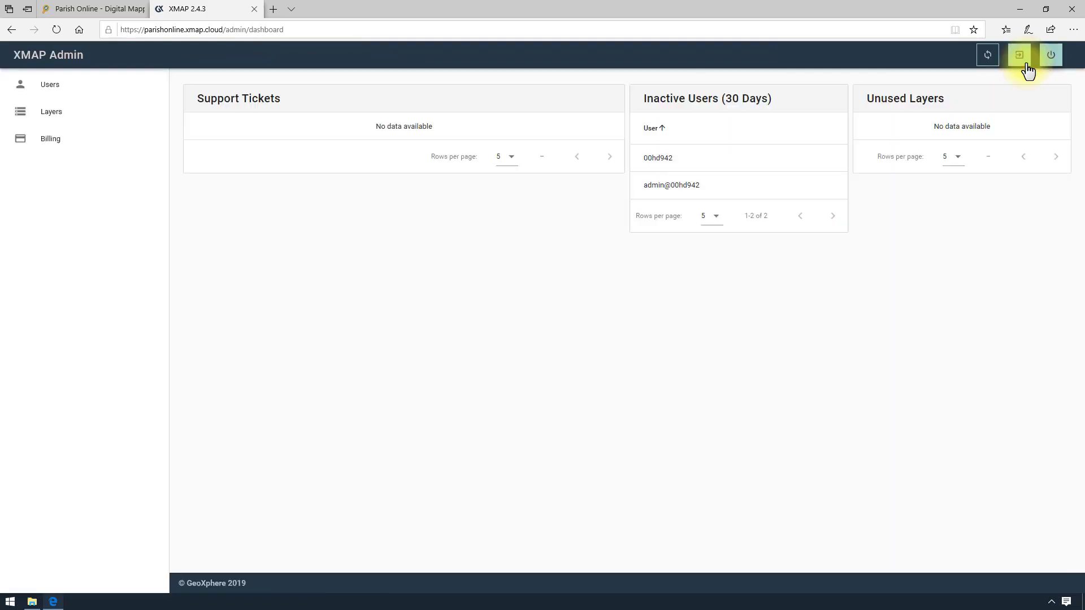
left_click(60, 89)
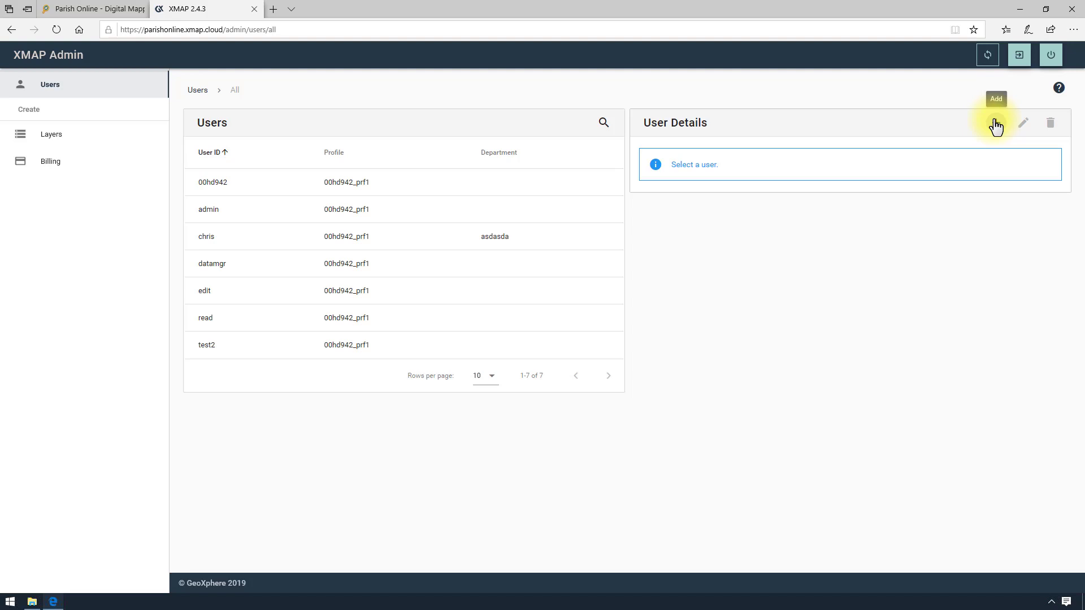
Move the Street Furniture layer below Housing Stock Classification in the administration layer list, save the changes and return to the map.
left_click(51, 135)
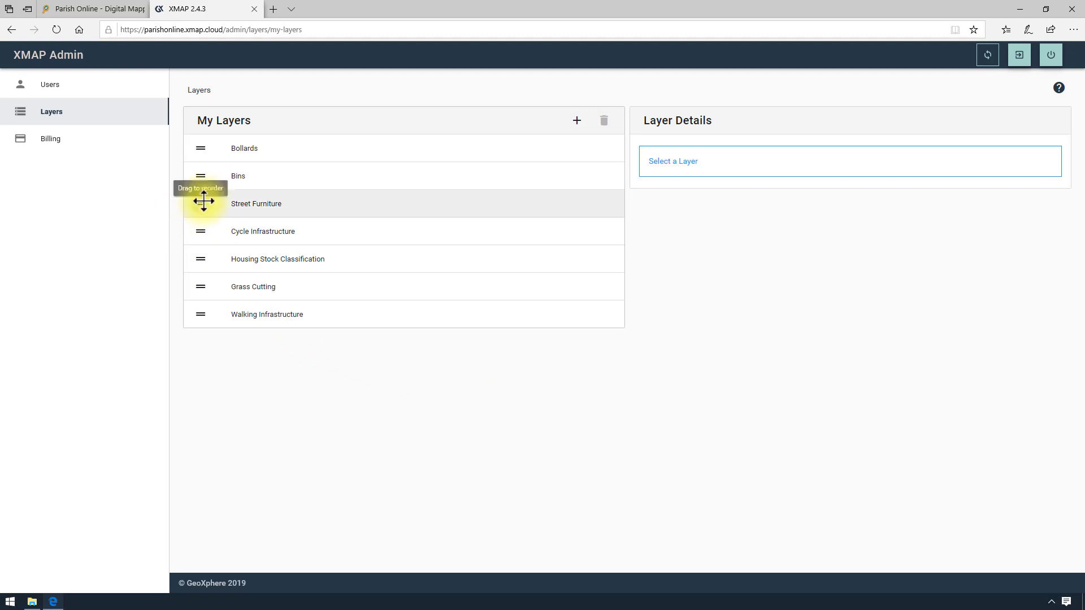
left_click_drag(201, 203, 200, 256)
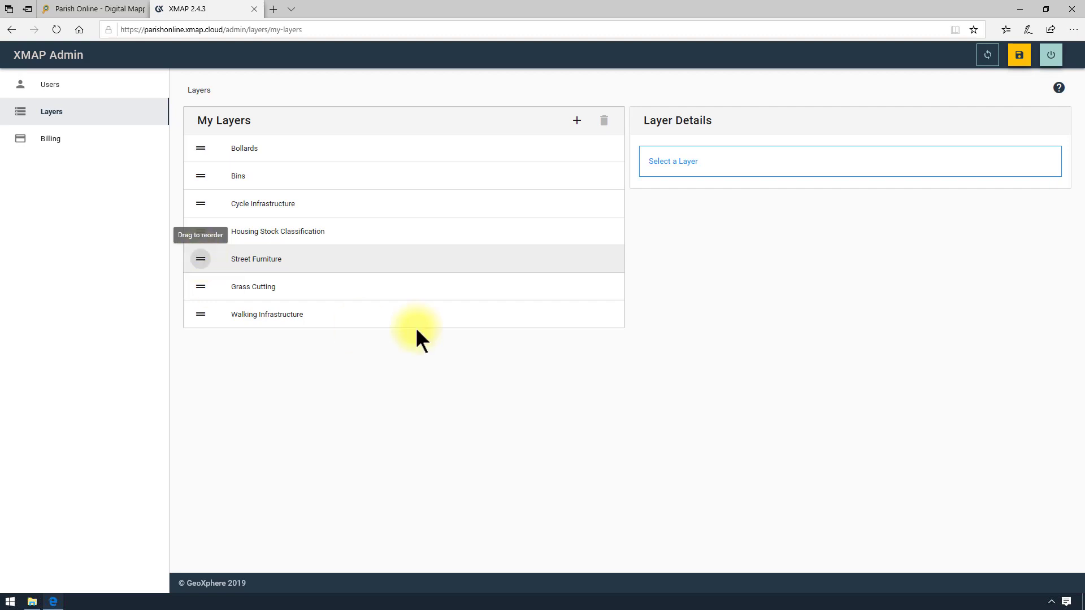
left_click(1024, 54)
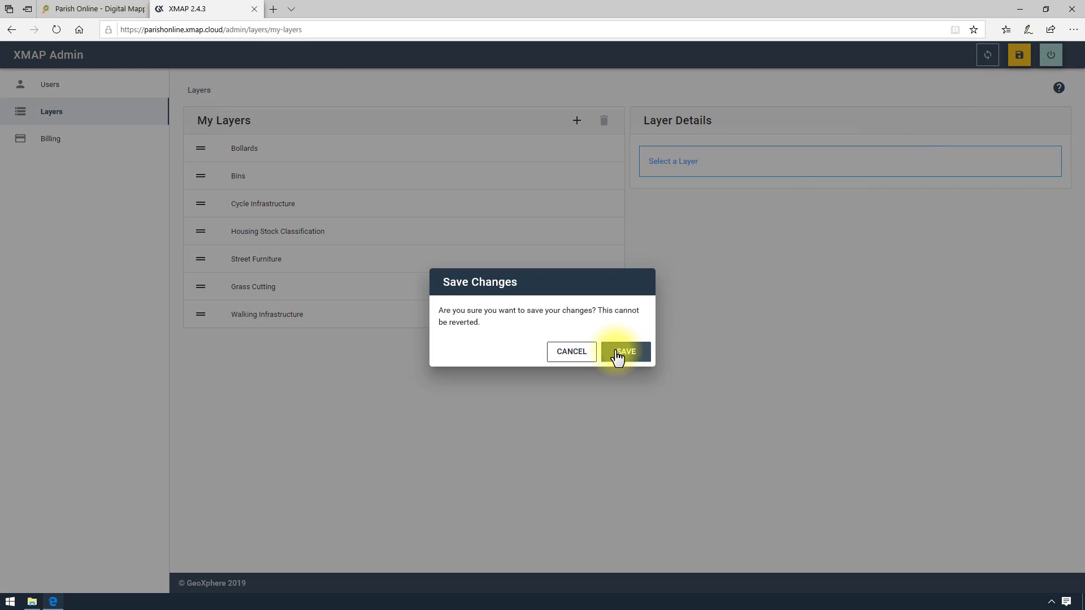
left_click(617, 354)
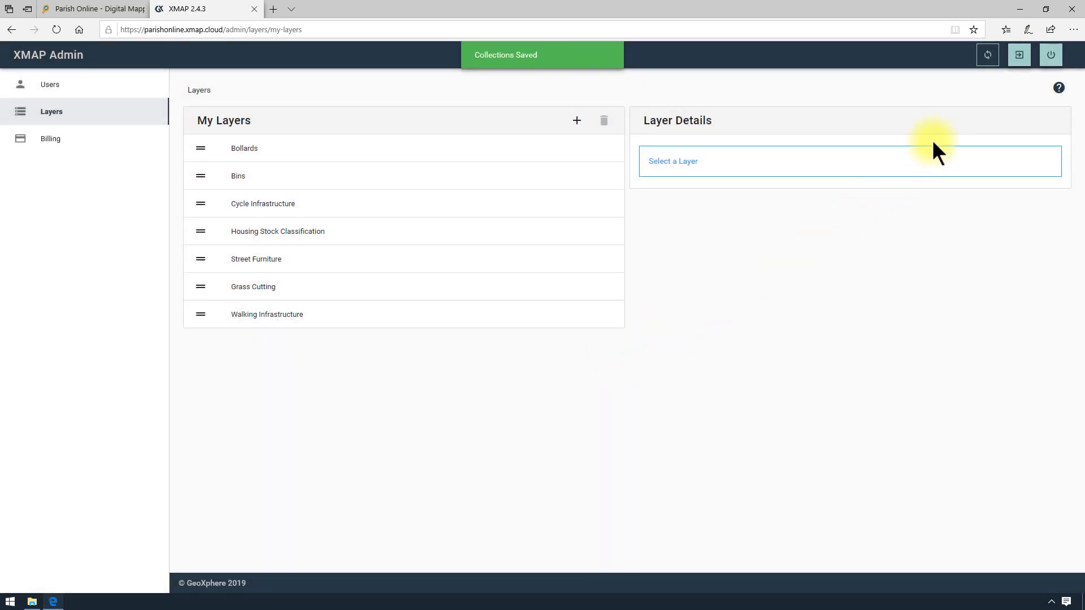
left_click(1020, 59)
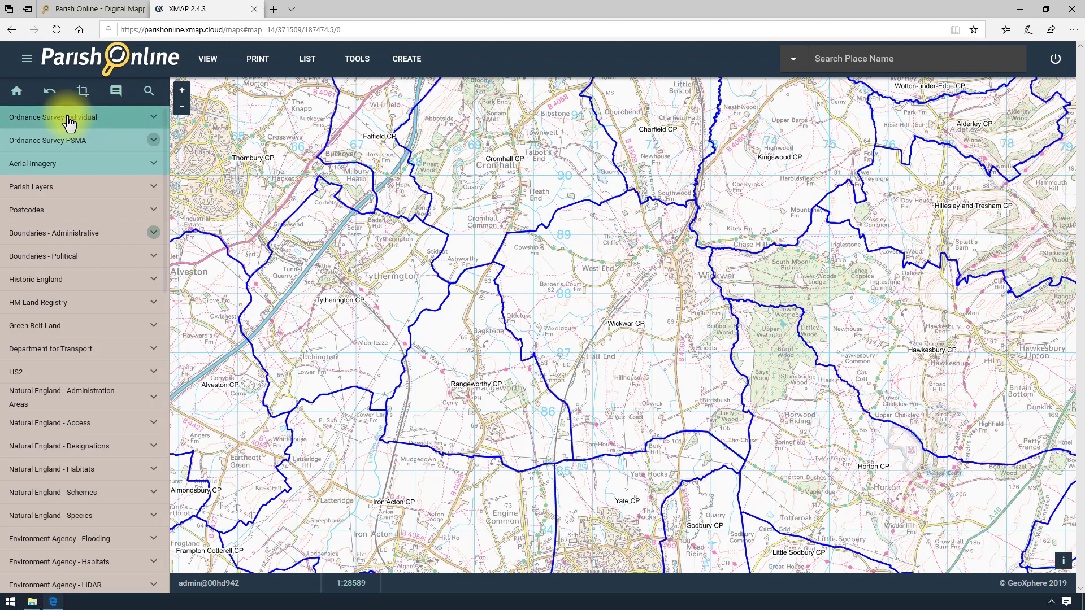
Expand the Ordnance Survey PSMA group and set the OS PSMA Stack layer's opacity to about half.
left_click(82, 140)
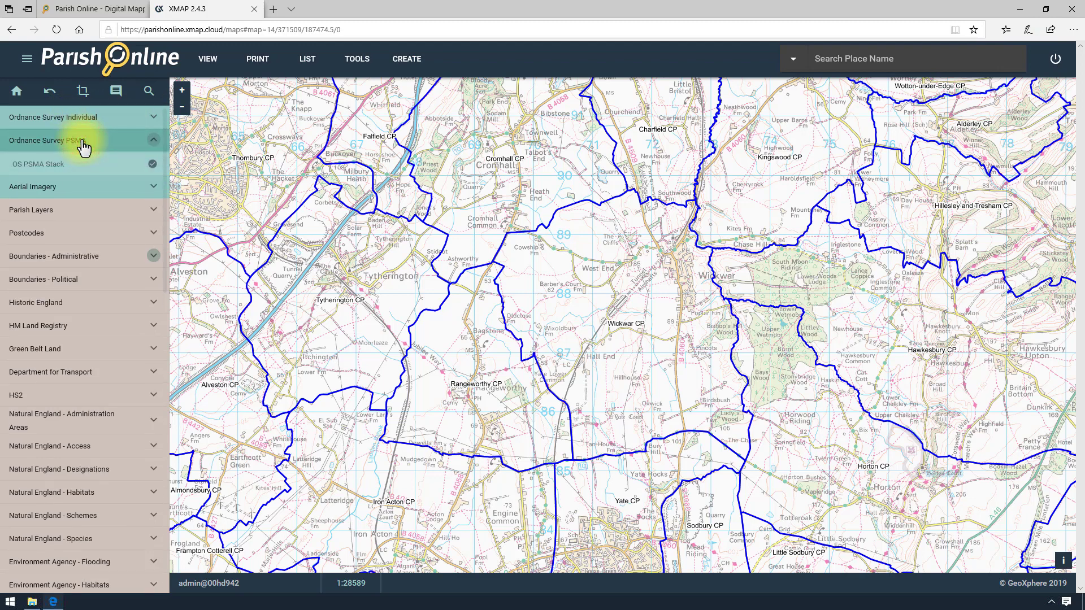
left_click(151, 165)
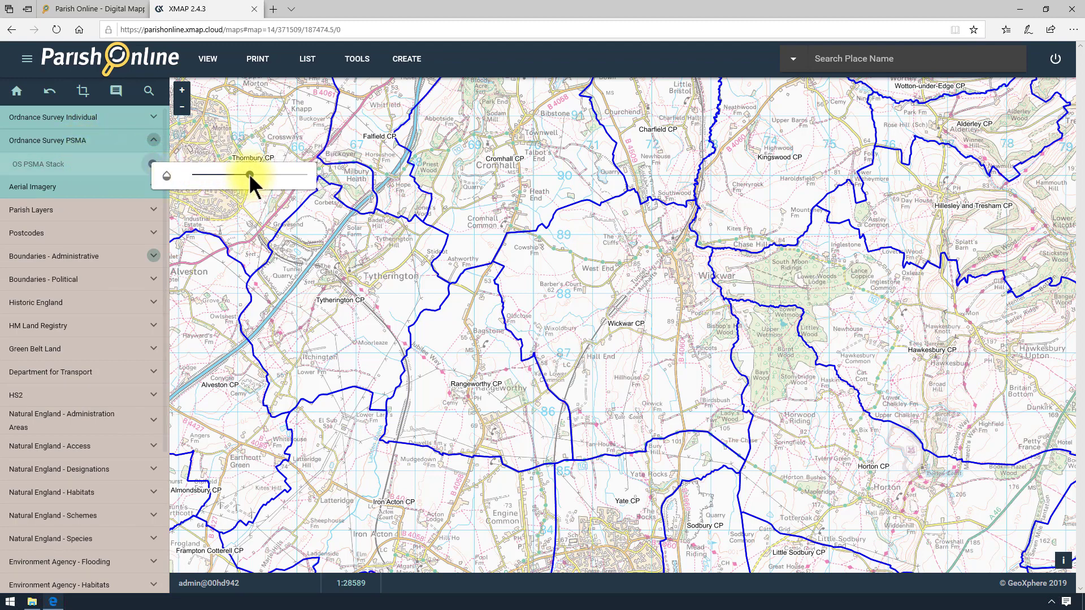
mouse_move(248, 174)
left_mouse_down()
mouse_move(308, 174)
mouse_move(197, 189)
mouse_move(251, 180)
left_mouse_up()
left_click(151, 164)
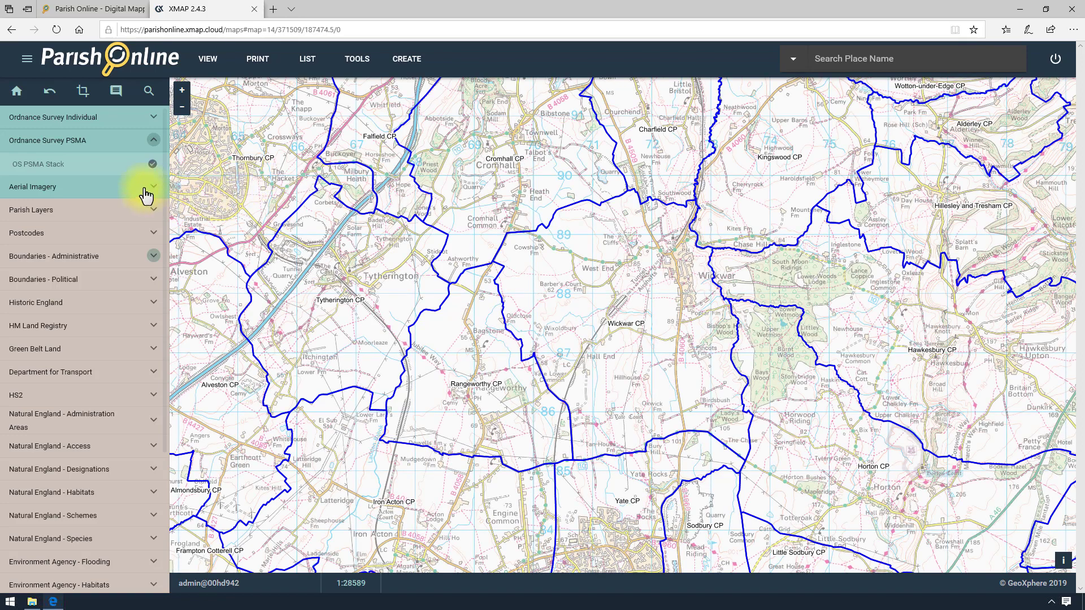
Turn on the Aerial Photography National layer and adjust the OS PSMA Stack opacity so the mapping overlays the imagery around Wickwar.
left_click(97, 184)
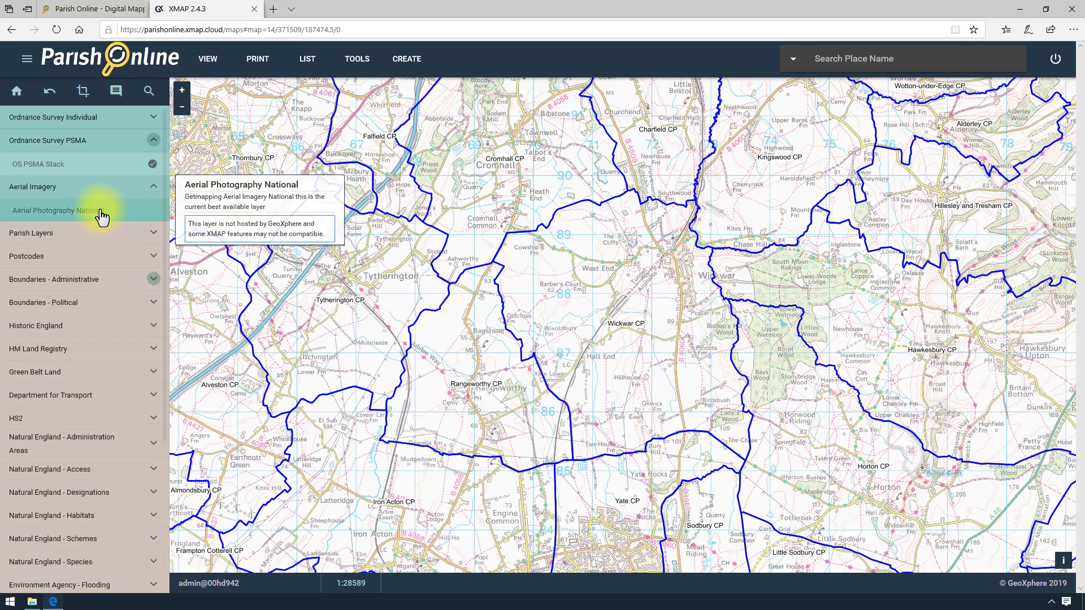
left_click(100, 212)
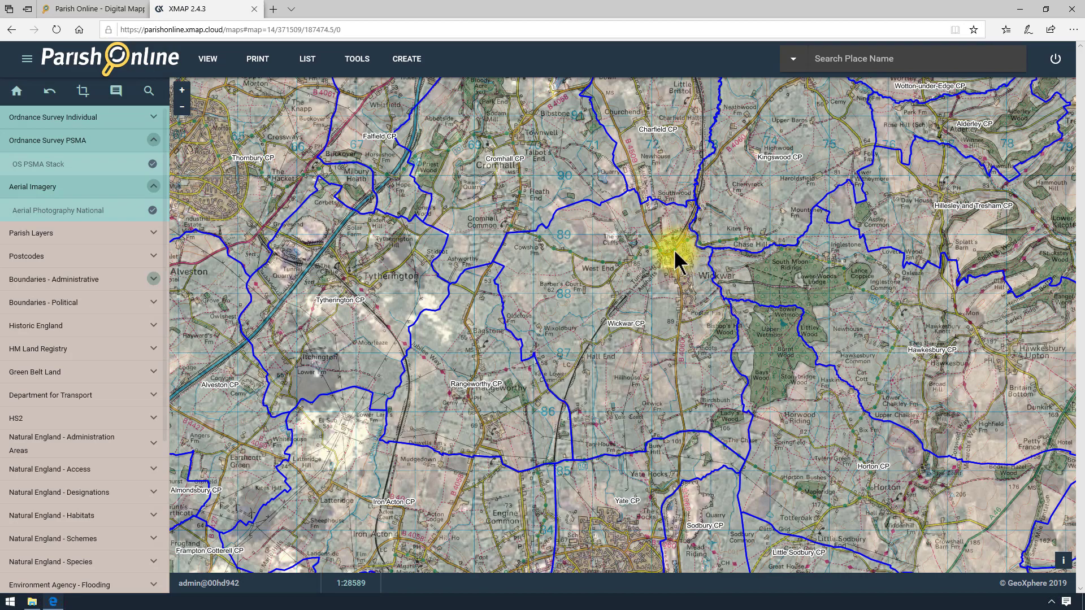
scroll(674, 253, "up", 5)
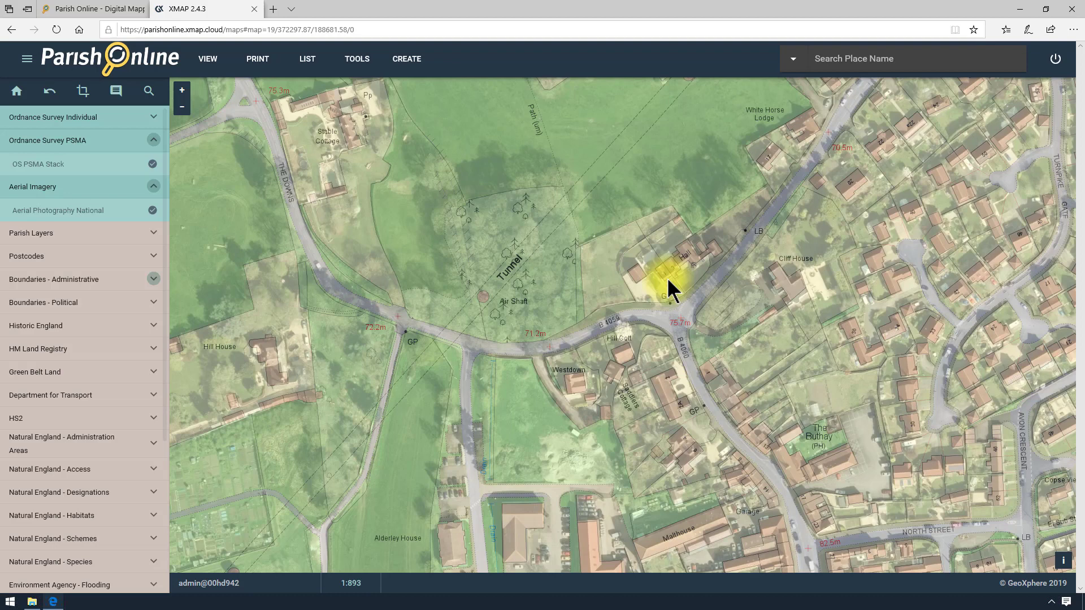
left_click(152, 163)
left_click(249, 175)
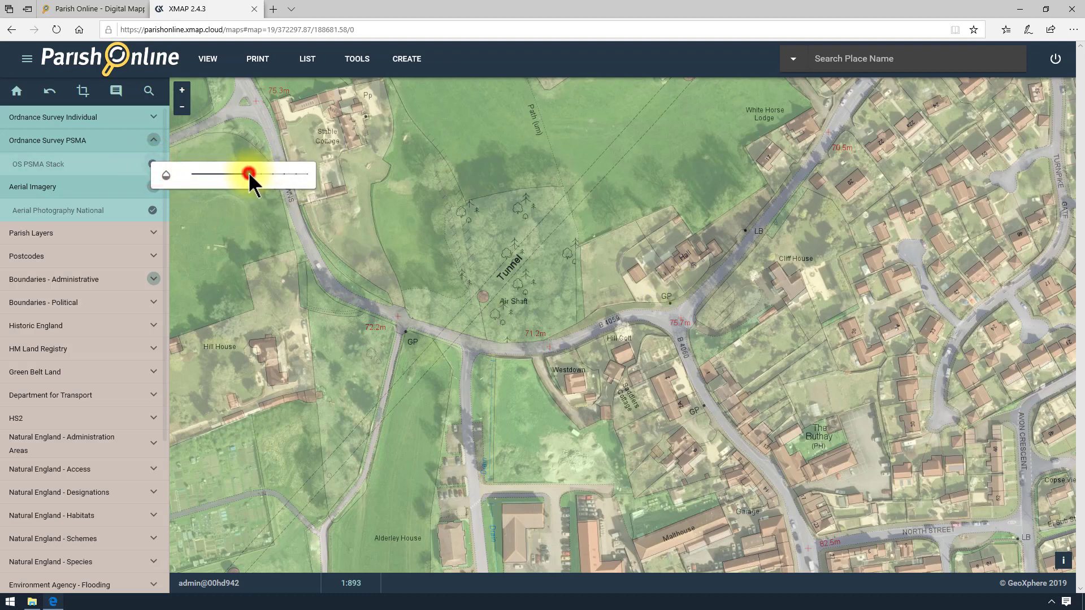
left_click_drag(254, 173, 263, 175)
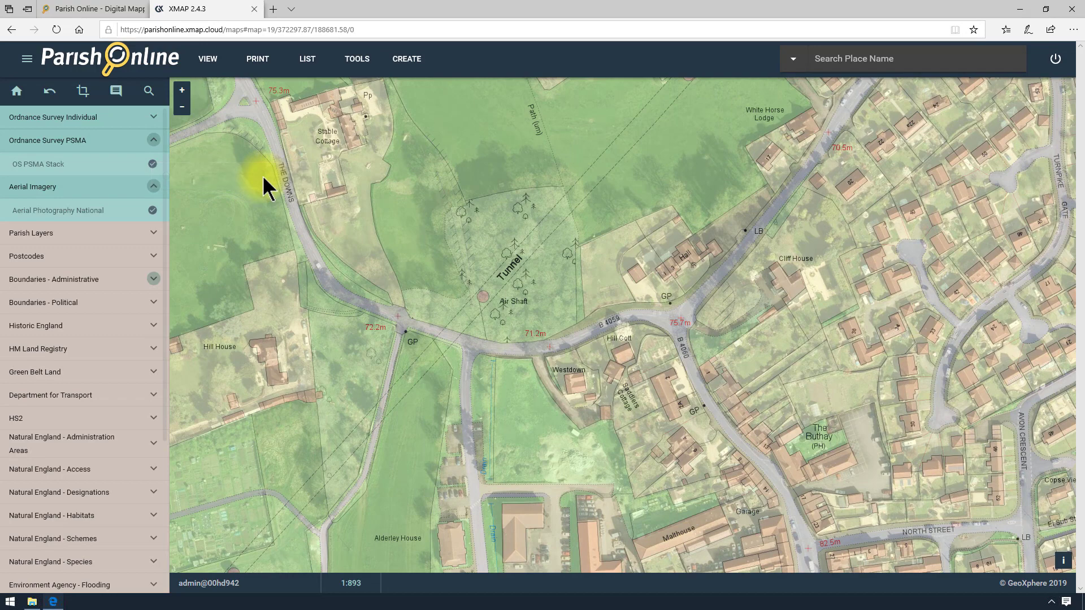
Hide and restore the layer list, and turn off the Aerial Photography National layer.
left_click(27, 60)
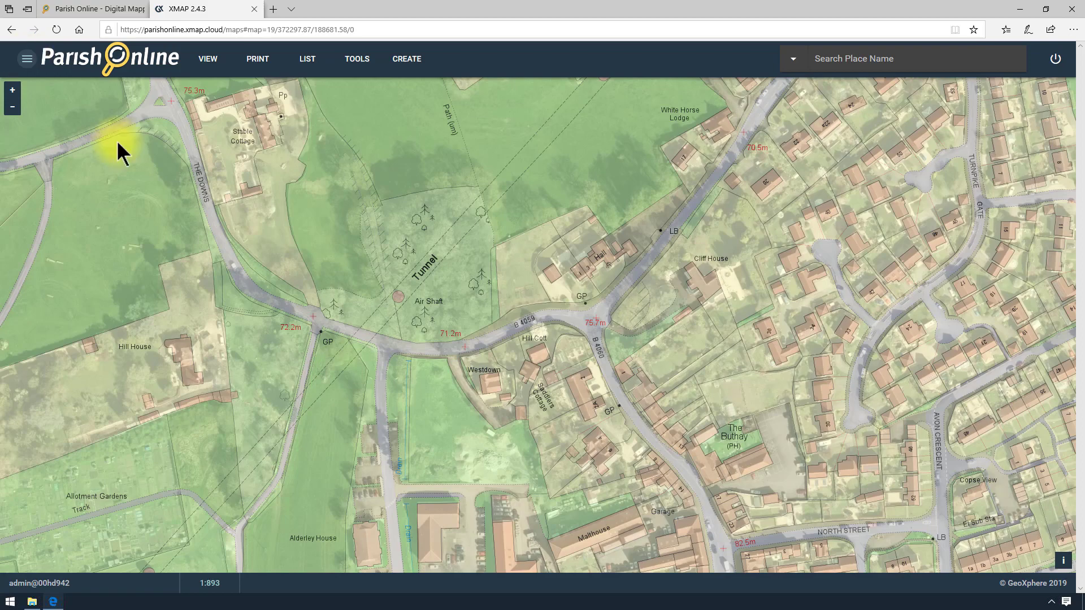
scroll(536, 302, "down", 4)
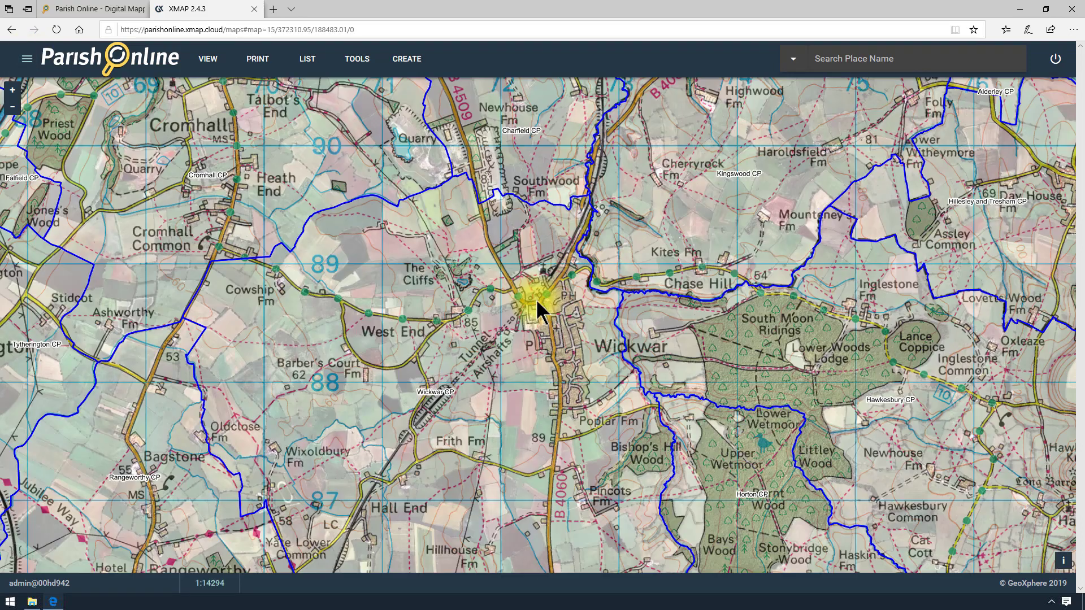
left_click(27, 59)
left_click(58, 210)
Turn on the Bins layer under Parish Layers and restyle its Dog Waste class with a magenta fill.
left_click(107, 234)
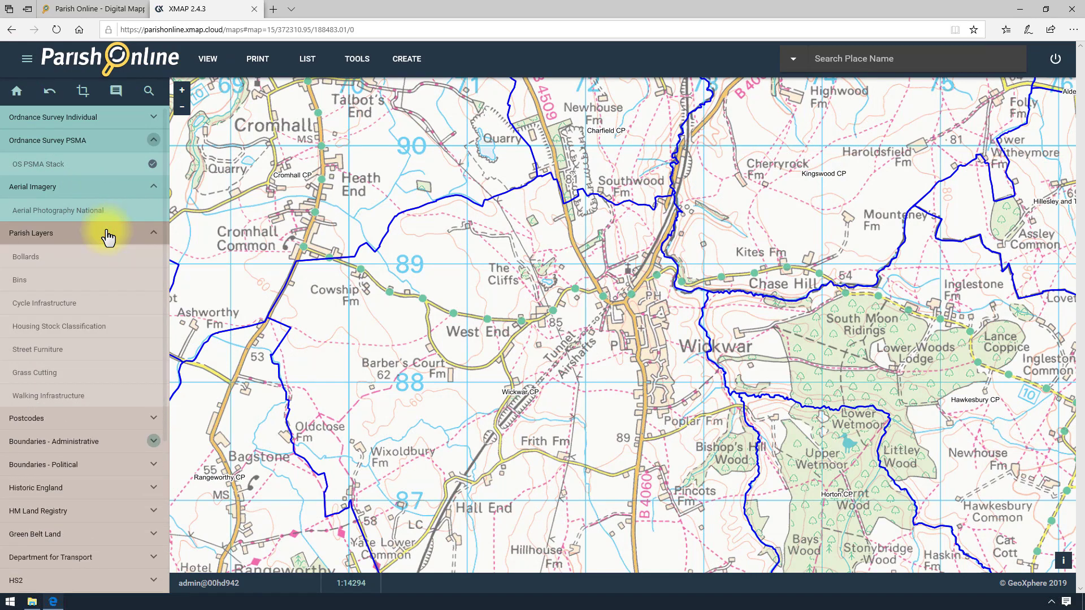
left_click(107, 283)
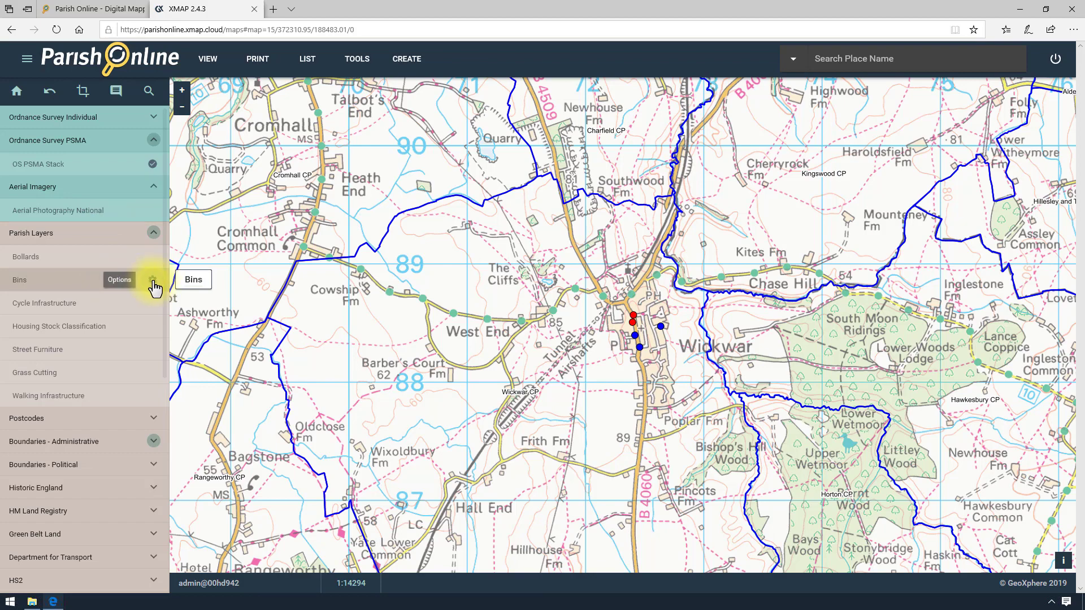
left_click(154, 281)
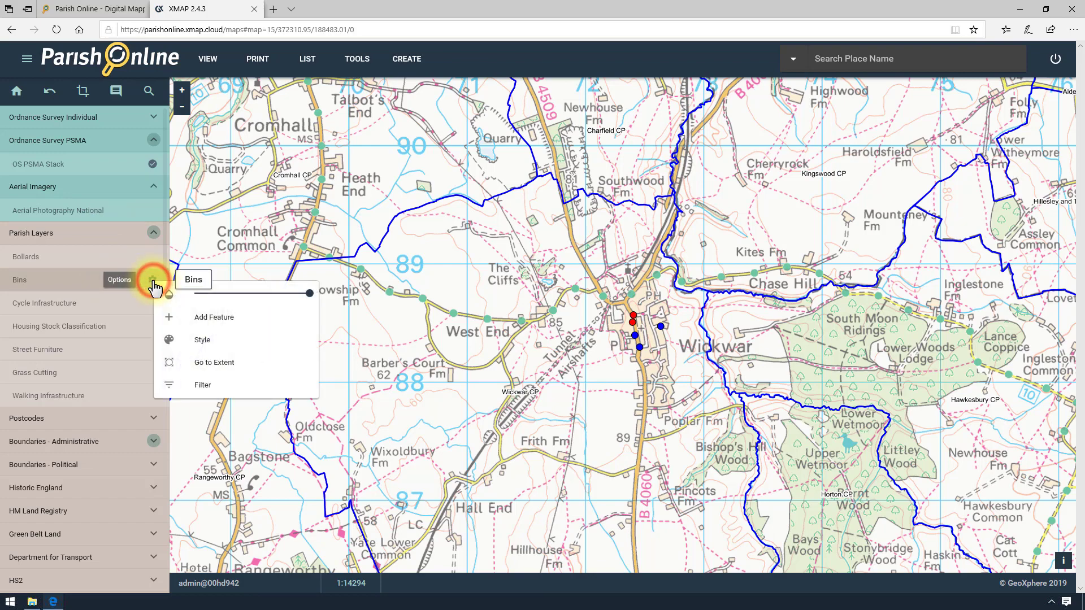
left_click(202, 340)
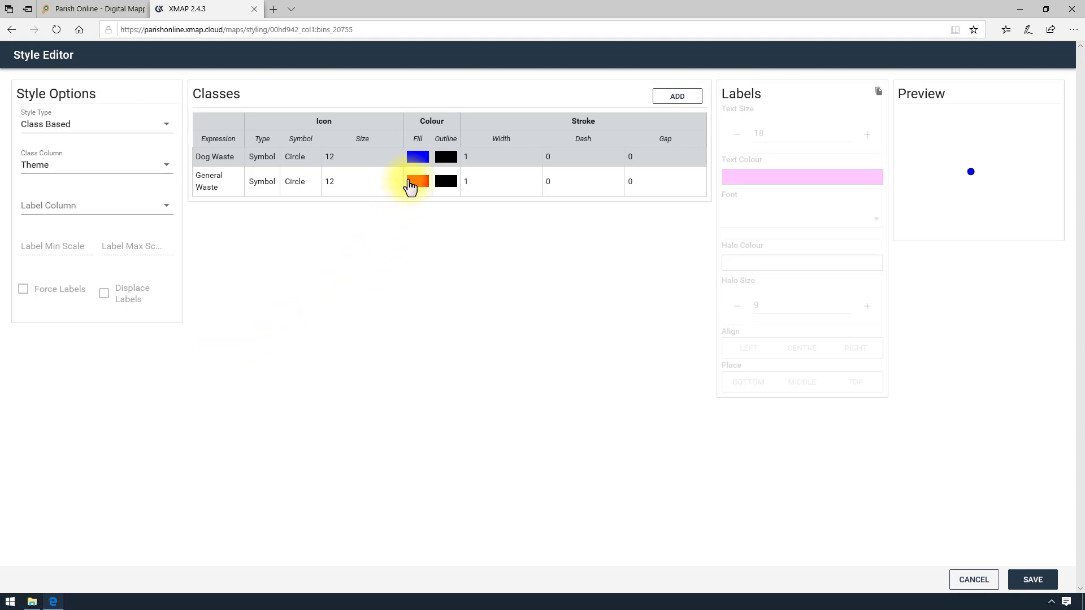
left_click(418, 158)
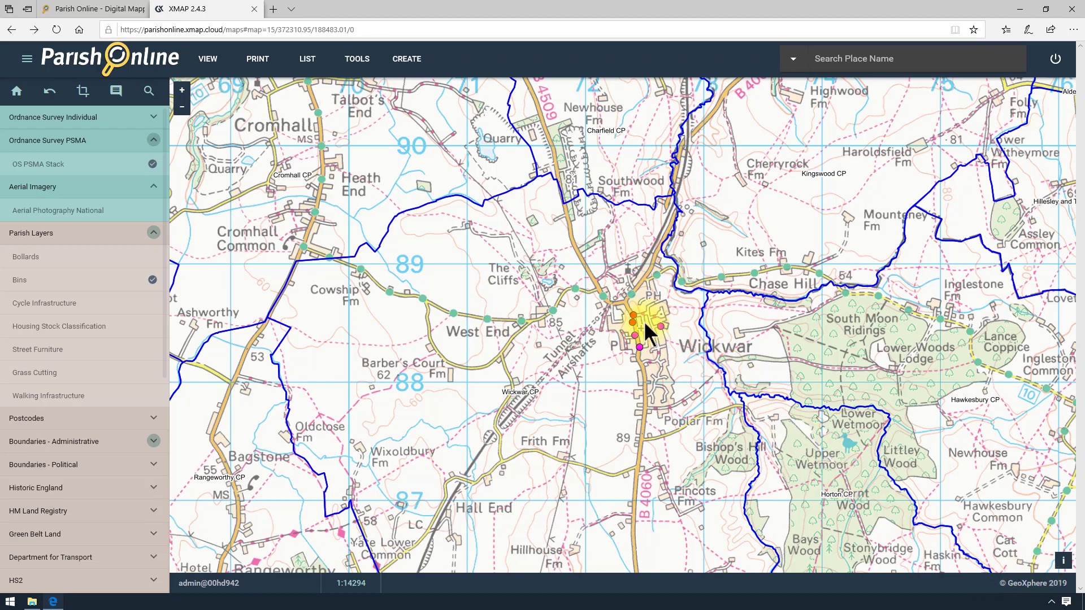
Filter the Bins layer by the Theme column to show only Dog Waste features.
scroll(645, 326, "up", 4)
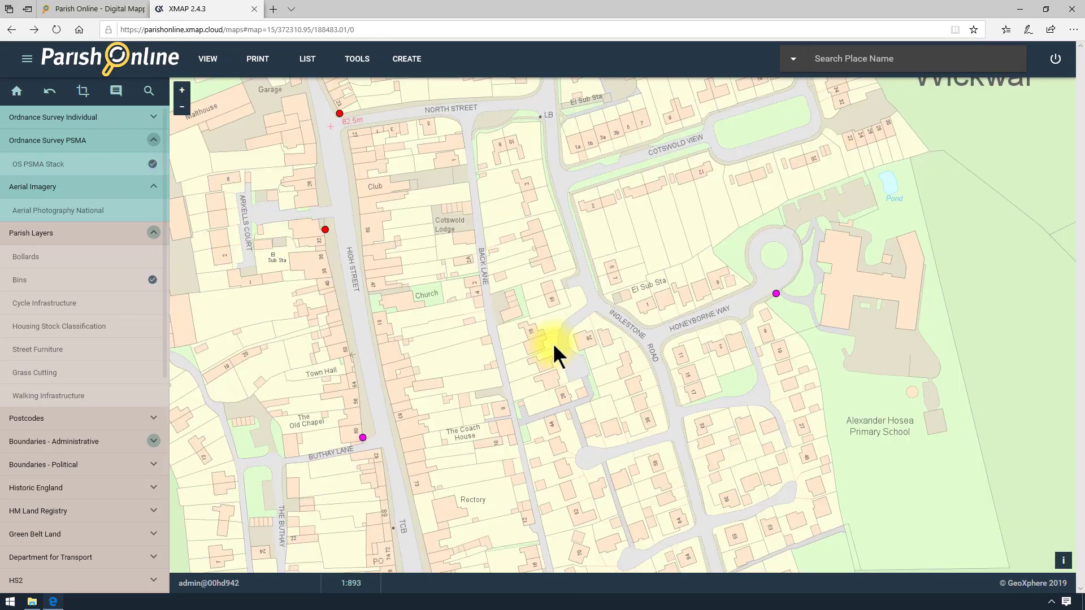
scroll(553, 343, "down", 1)
left_click(152, 280)
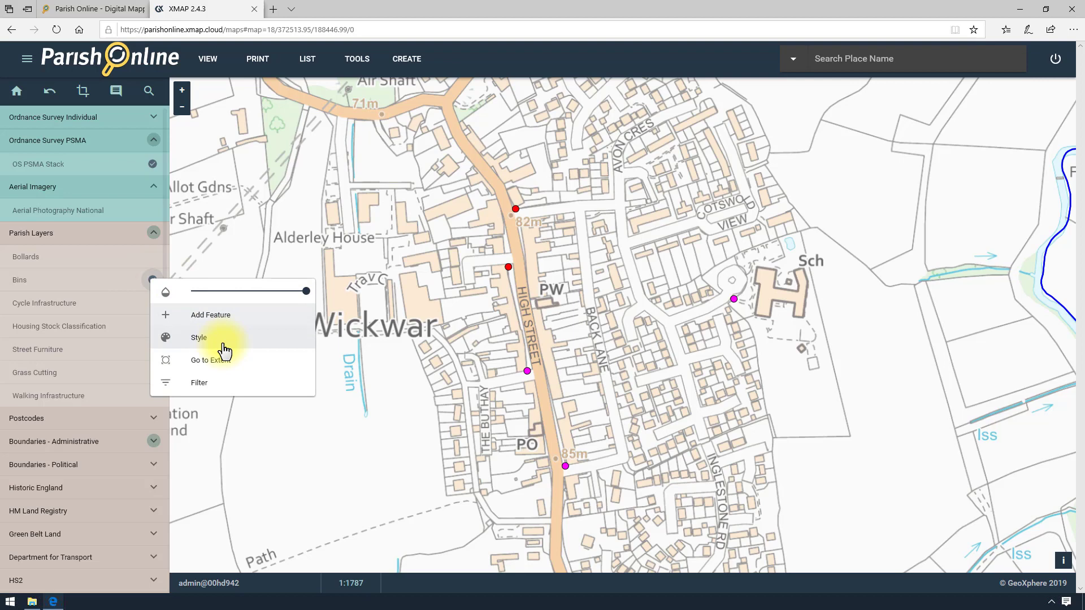
left_click(220, 383)
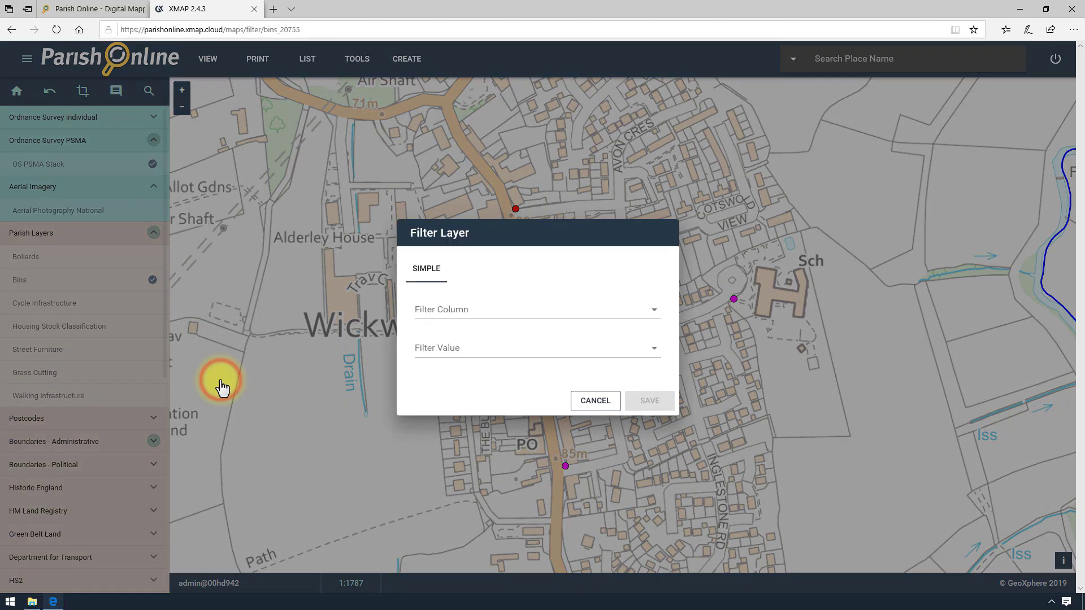
left_click(577, 311)
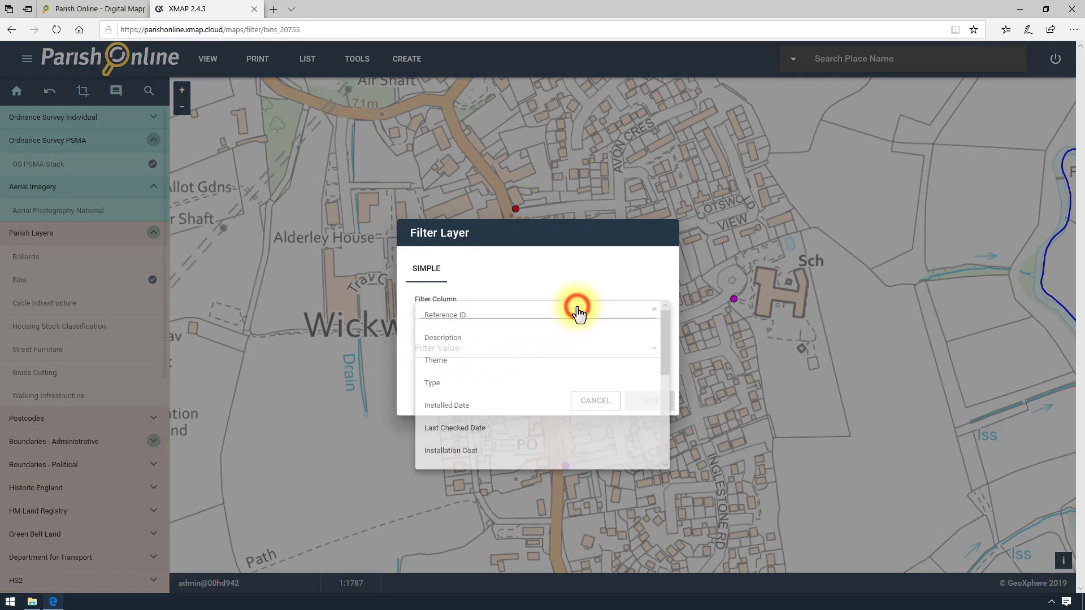
left_click(537, 360)
left_click(528, 348)
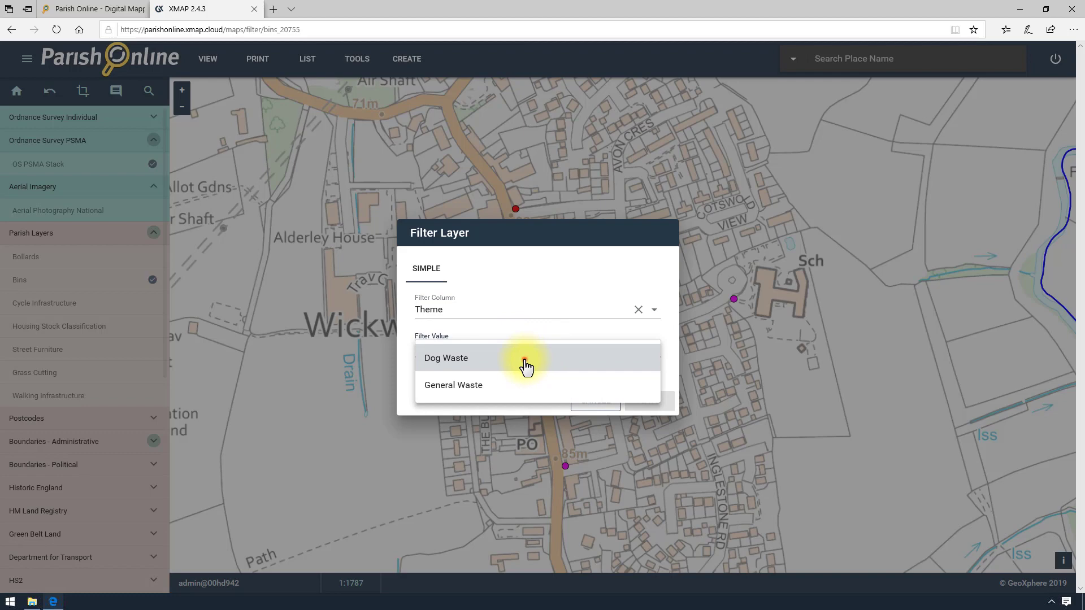
left_click(524, 367)
left_click(649, 401)
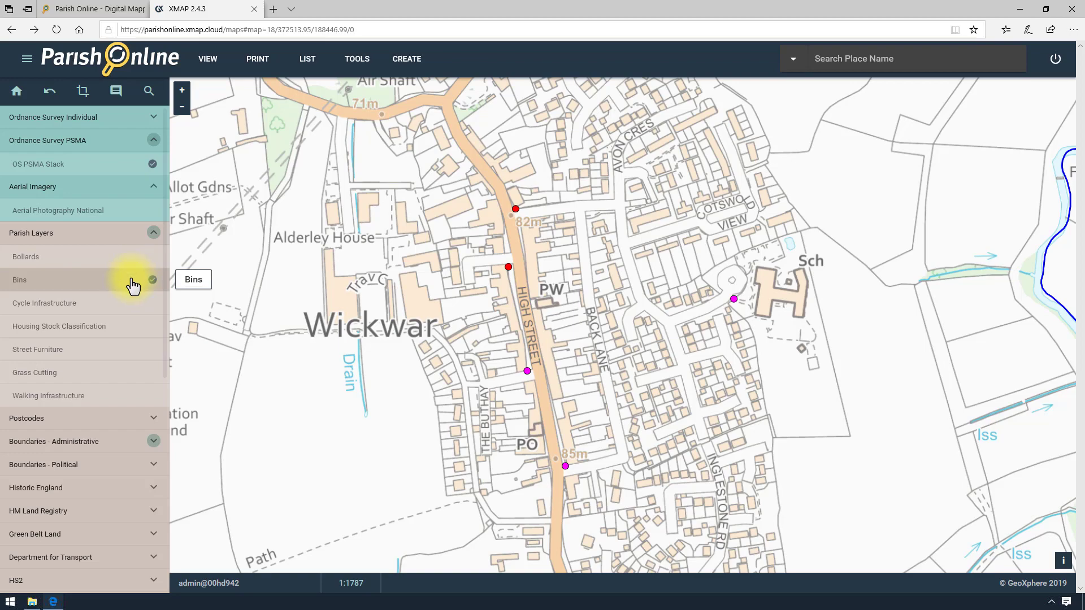
Turn on Historic England's Listed Buildings layer for the whole Wickwar parish area.
scroll(616, 336, "down", 4)
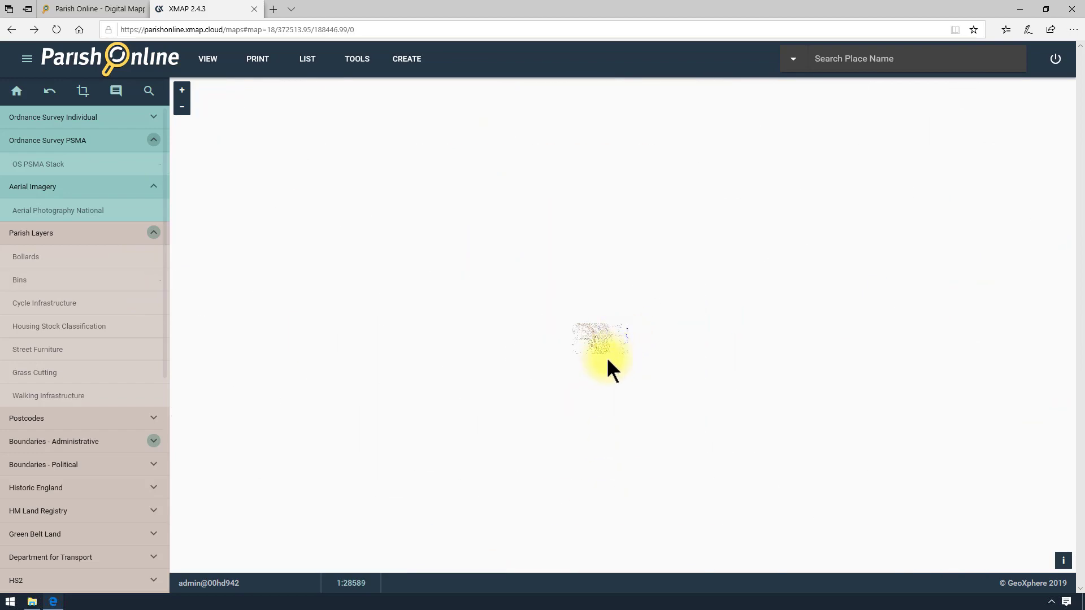
left_click_drag(562, 395, 588, 295)
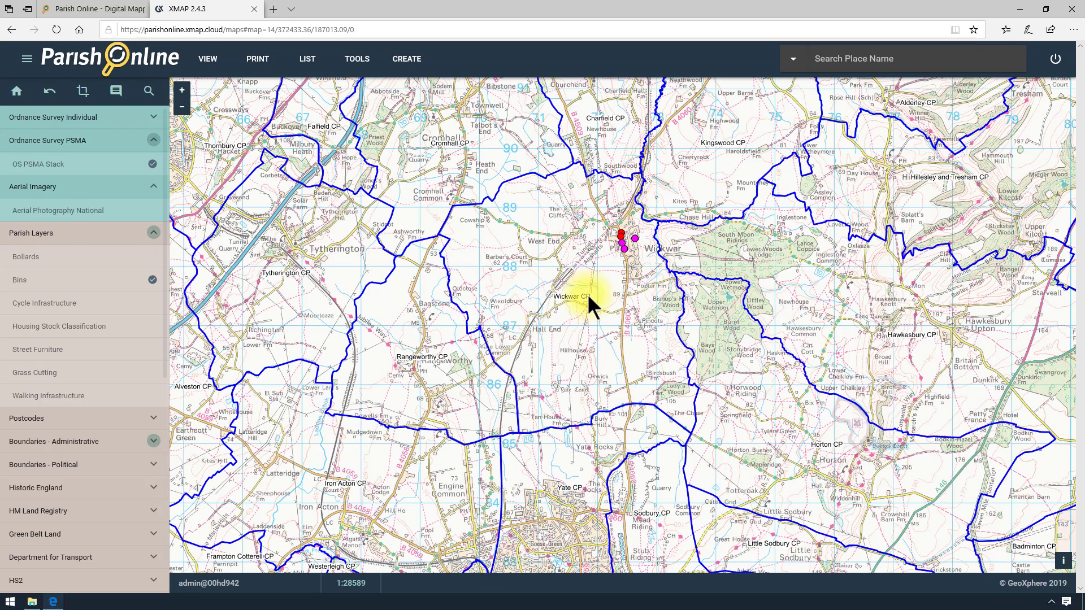
scroll(96, 368, "down", 4)
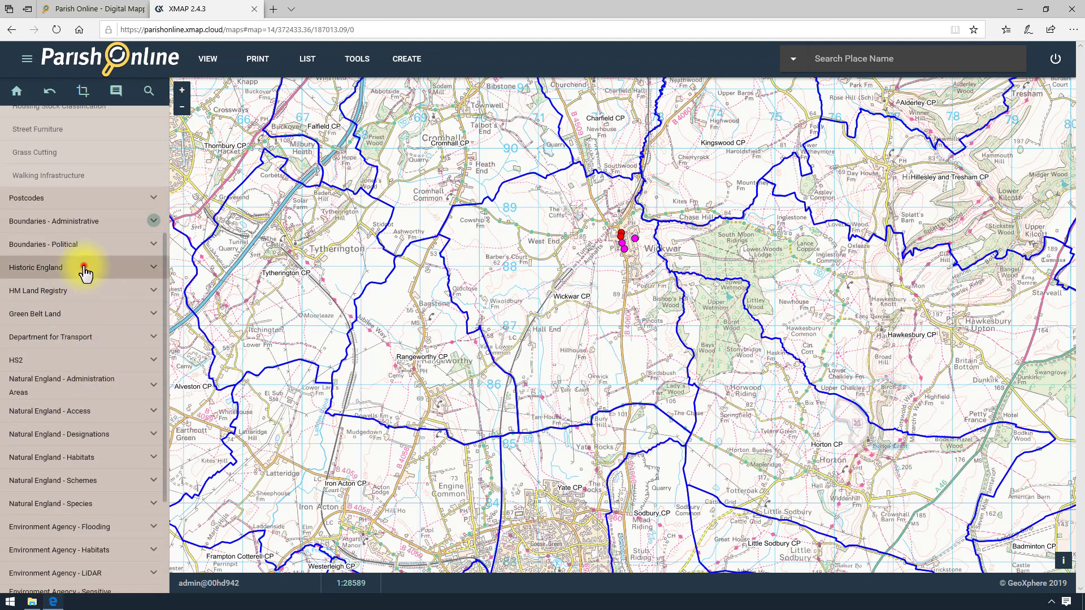
left_click(85, 270)
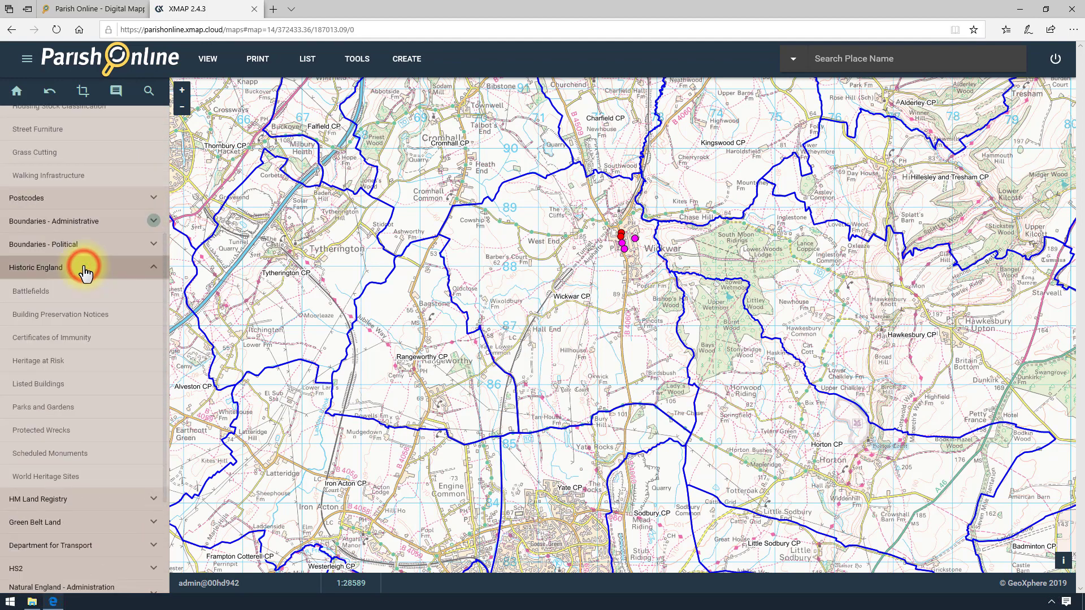
left_click(73, 385)
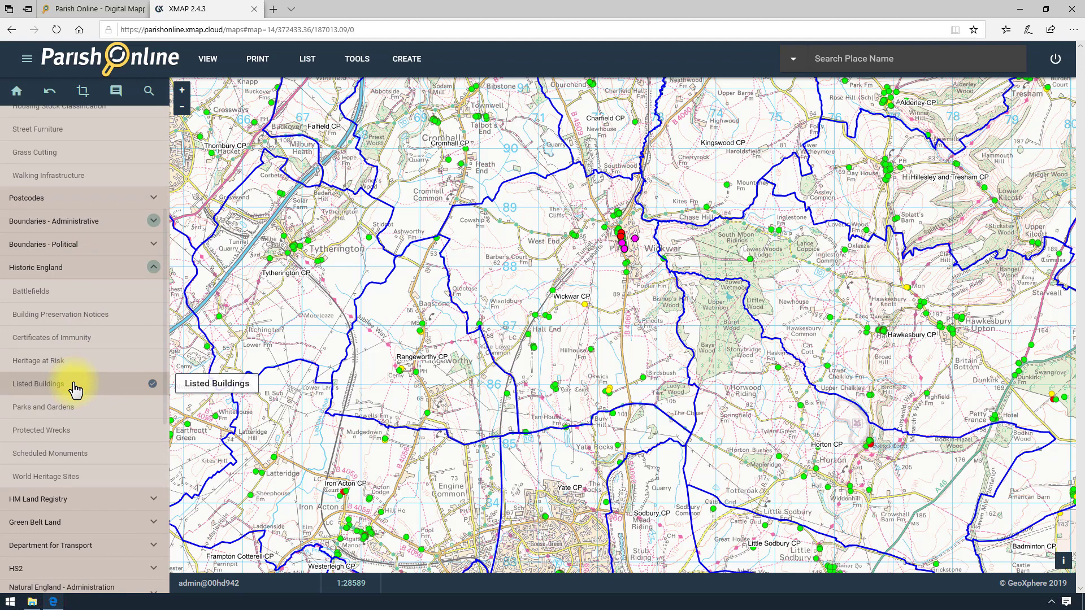
Select the Wickwar CP parish boundary and run a data extract of the Listed Buildings within it.
left_click(581, 265)
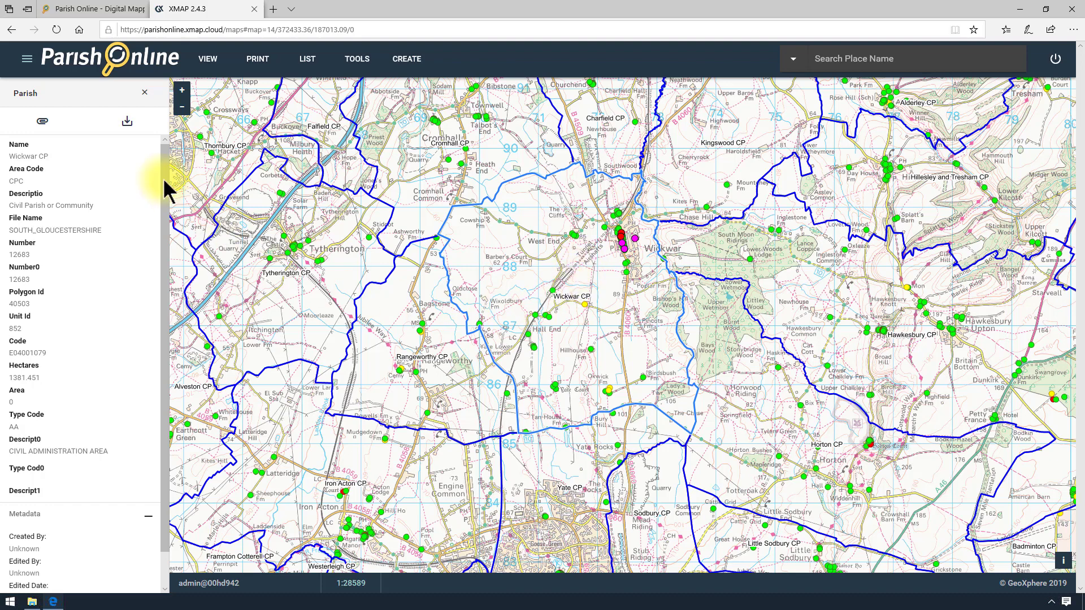
left_click(128, 124)
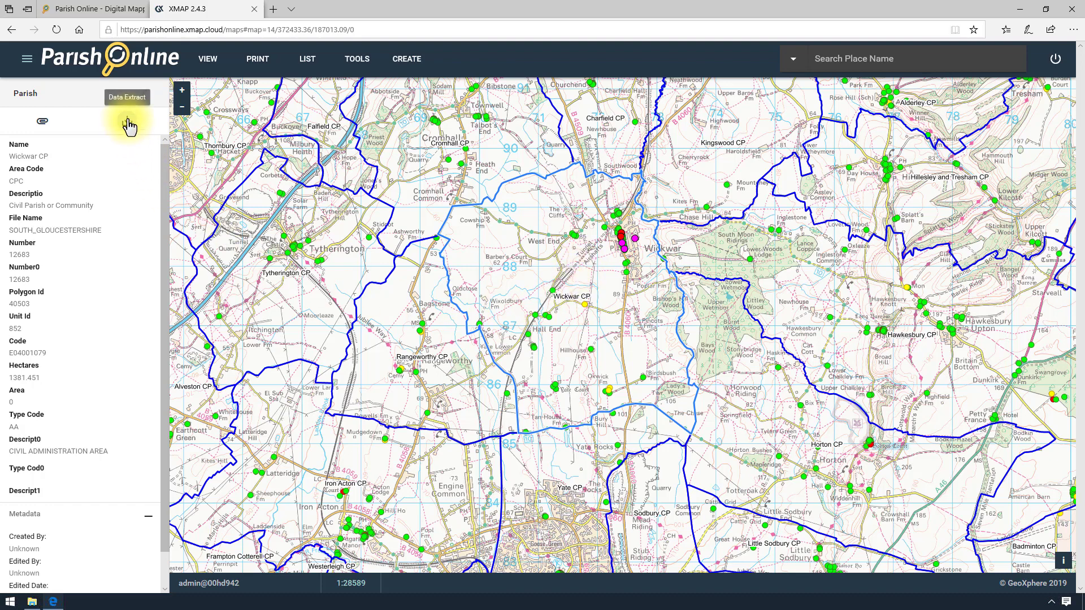
left_click(129, 124)
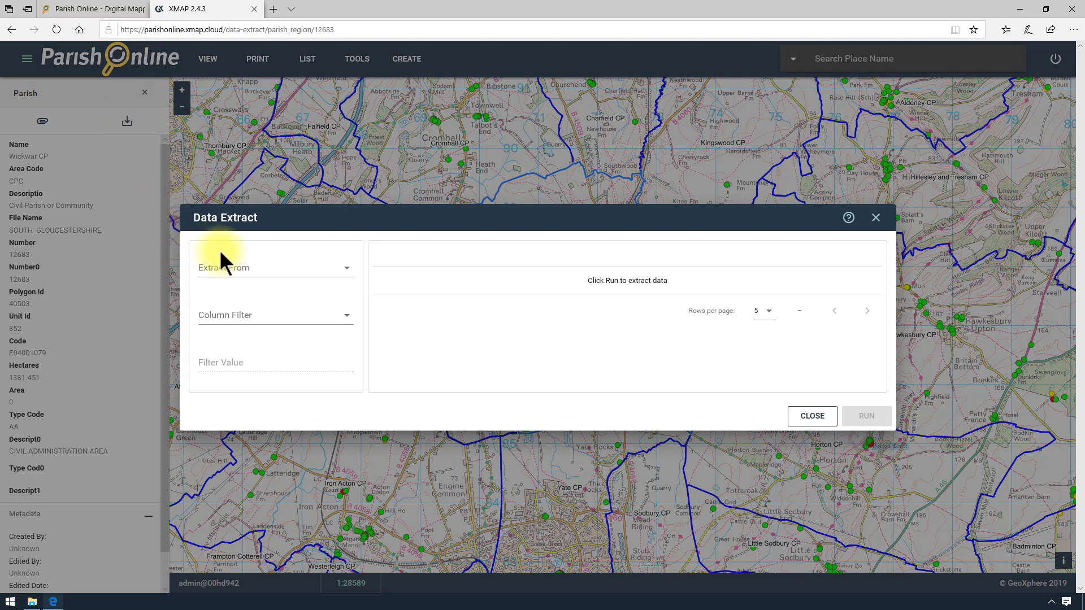
left_click(315, 269)
scroll(271, 362, "down", 3)
left_click(261, 351)
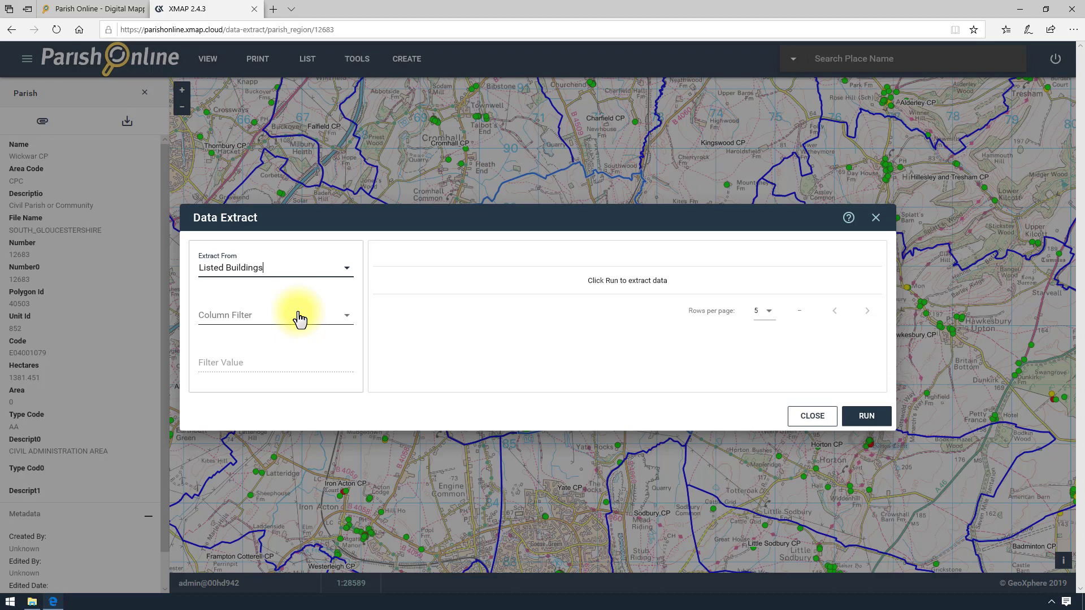
left_click(866, 418)
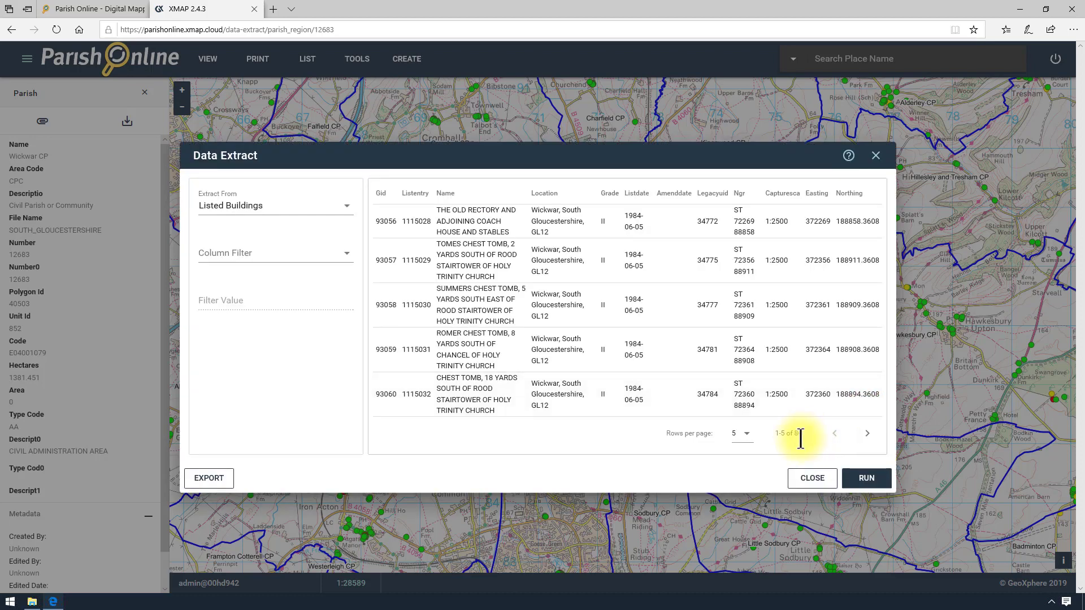
Export the extracted listed buildings as a CSV report, open it in Excel and close the spreadsheet.
left_click(665, 303)
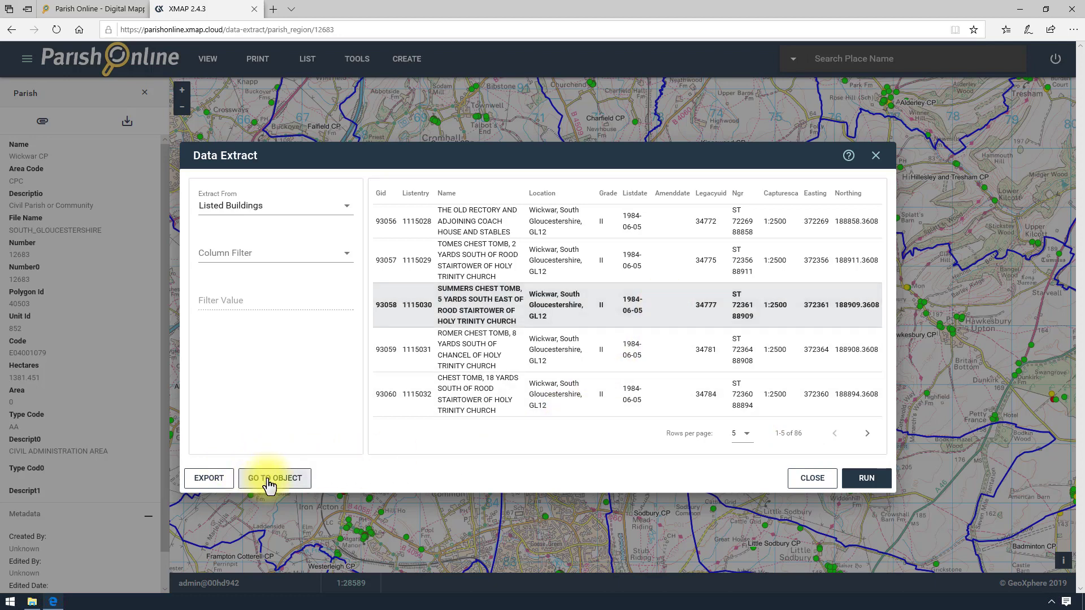
left_click(209, 479)
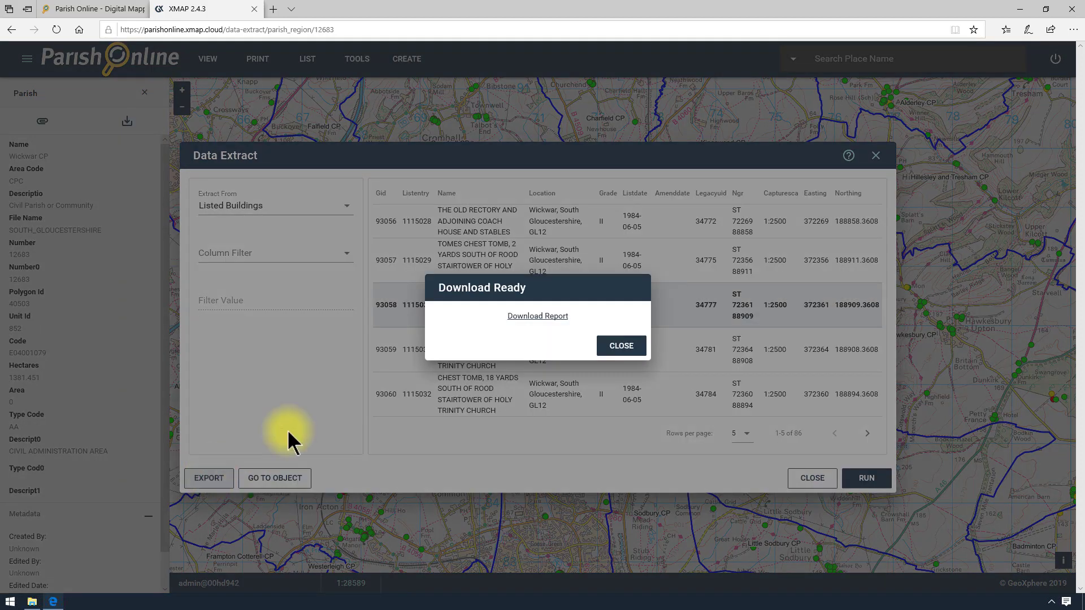
left_click(551, 318)
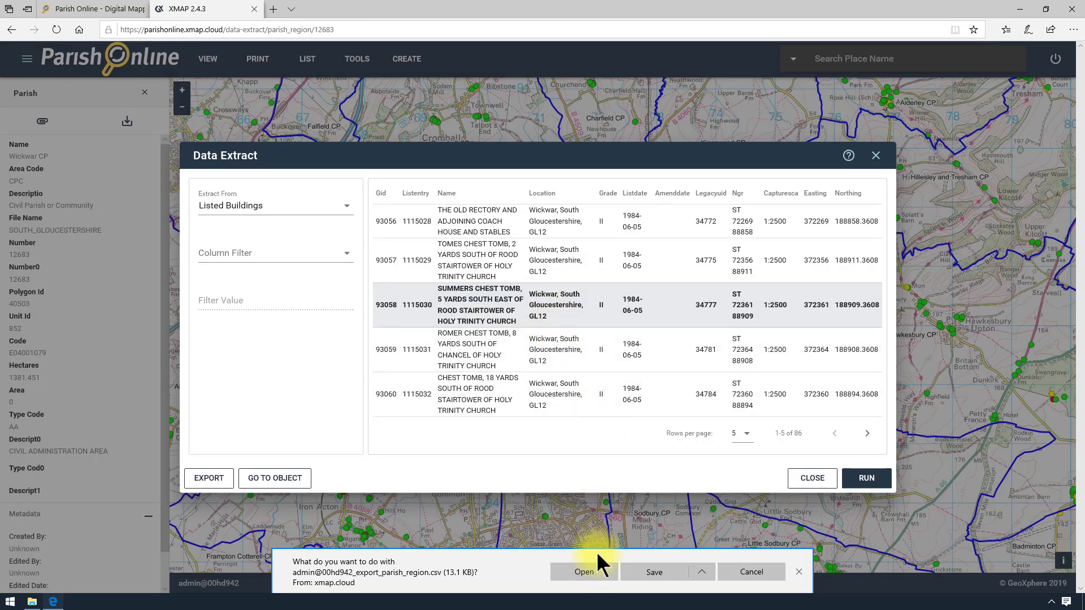
left_click(583, 572)
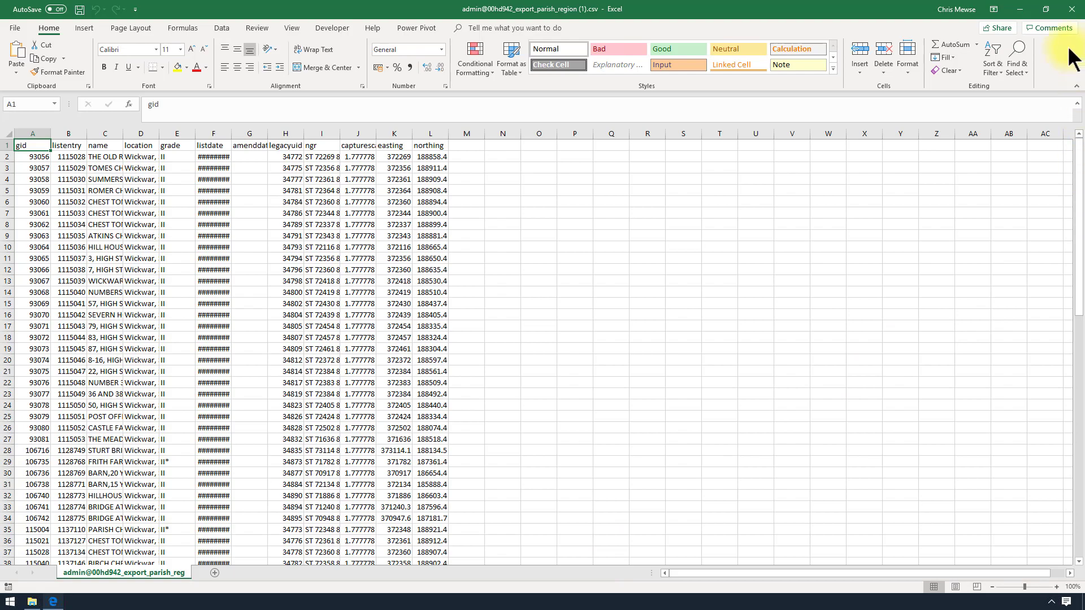
left_click(1069, 7)
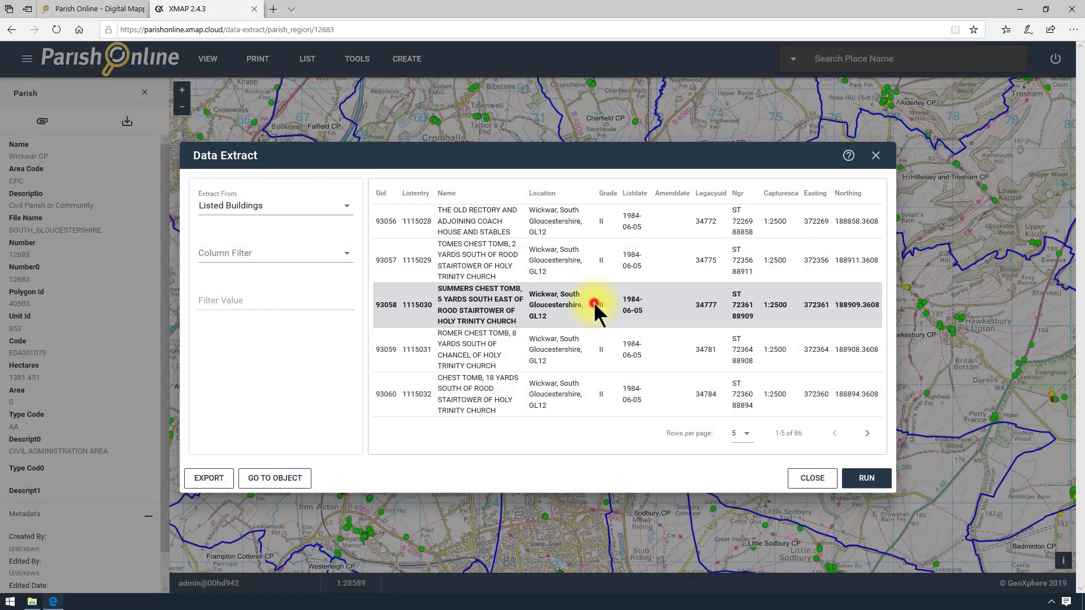
Locate the Summers chest tomb record from the extract on the map and view it close up beside Holy Trinity Church.
left_click(595, 303)
left_click(275, 478)
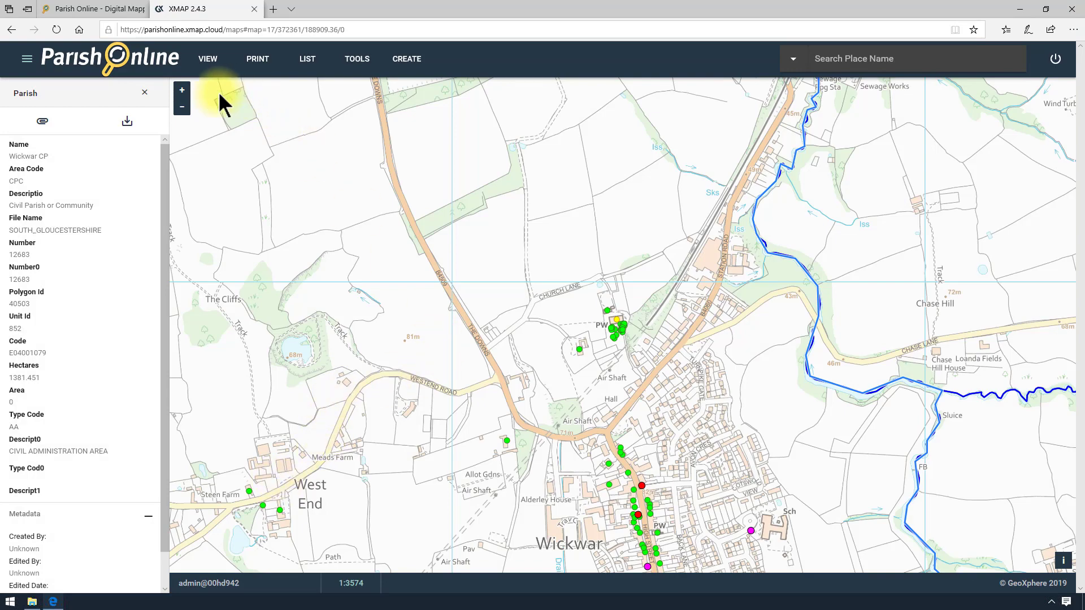
left_click(182, 90)
left_click(182, 91)
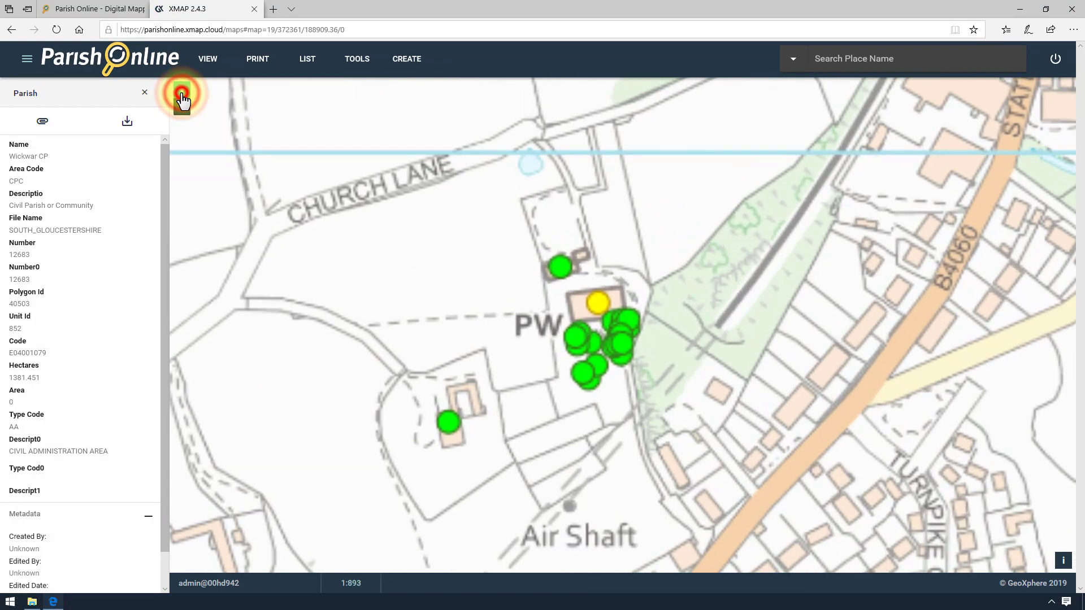
left_click(182, 92)
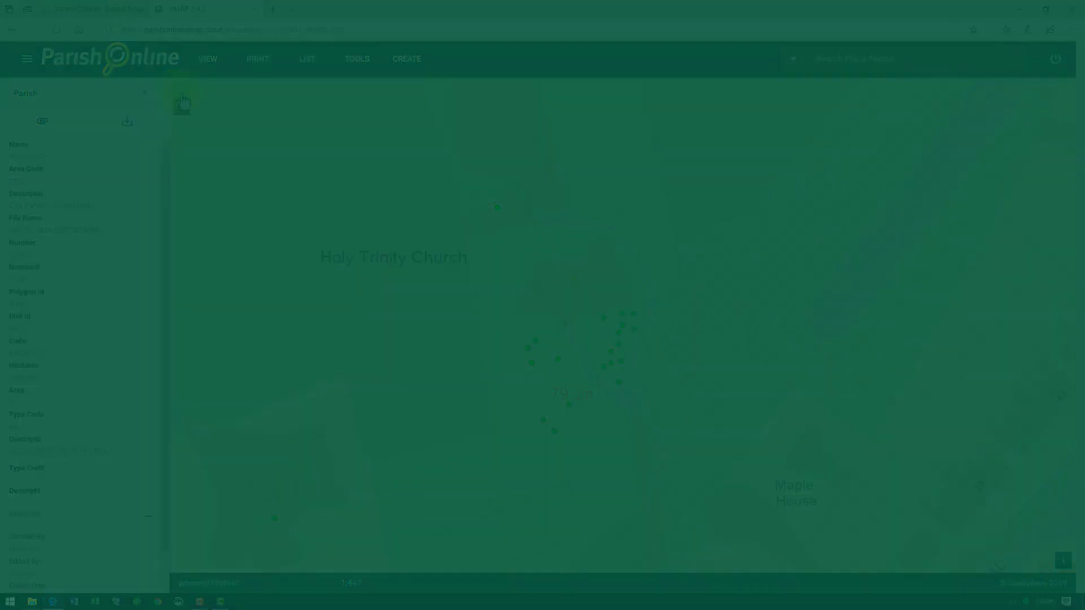